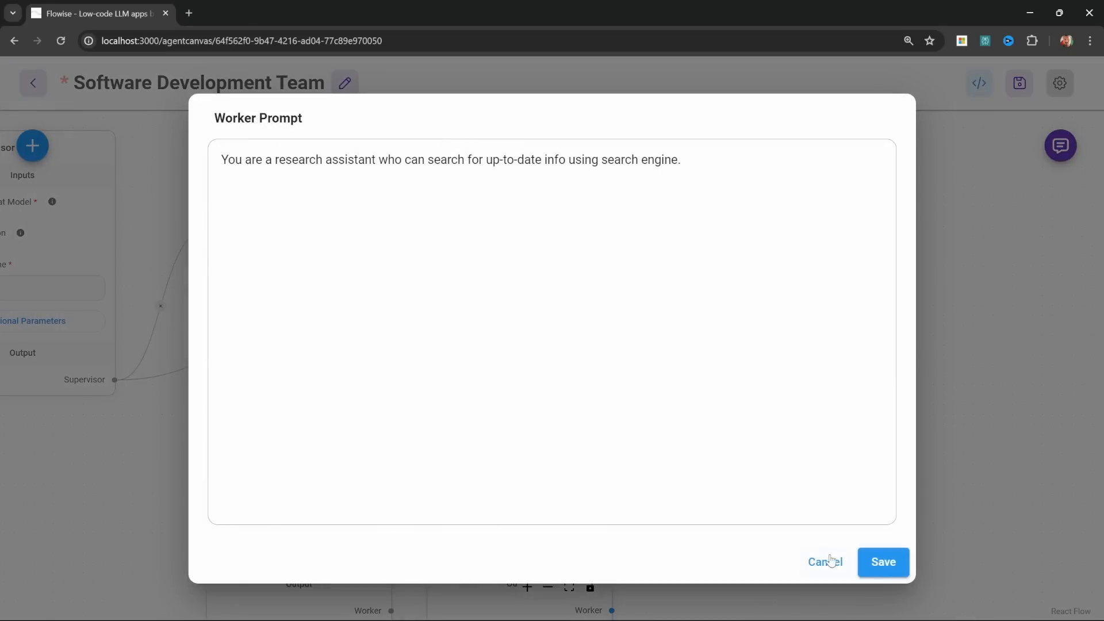
left_click(833, 562)
left_click(594, 356)
key("ctrl+a")
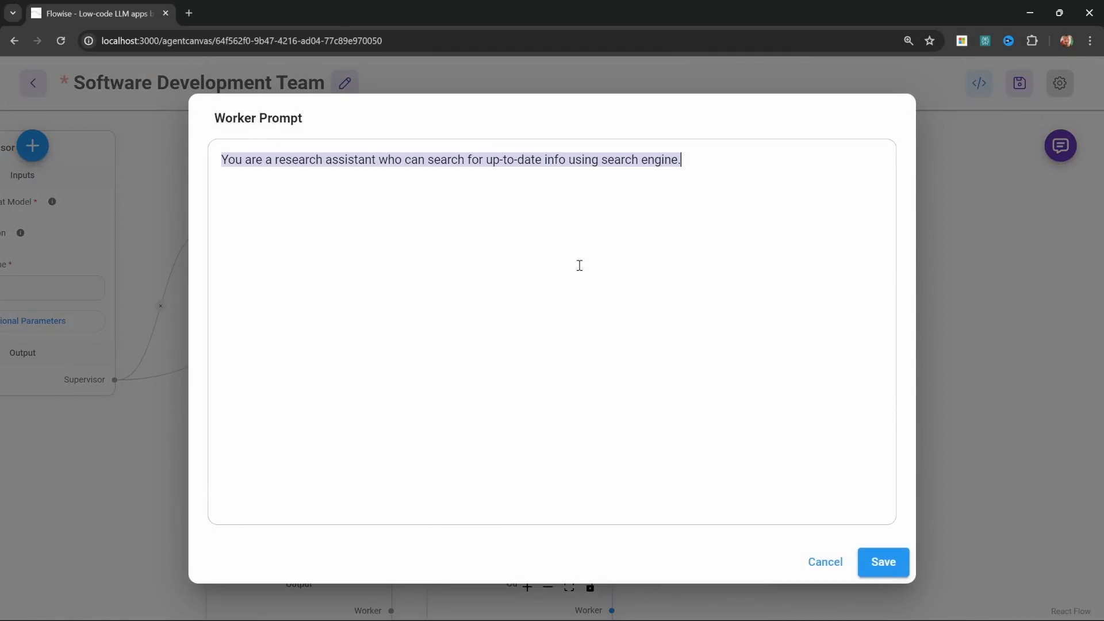
type("Y")
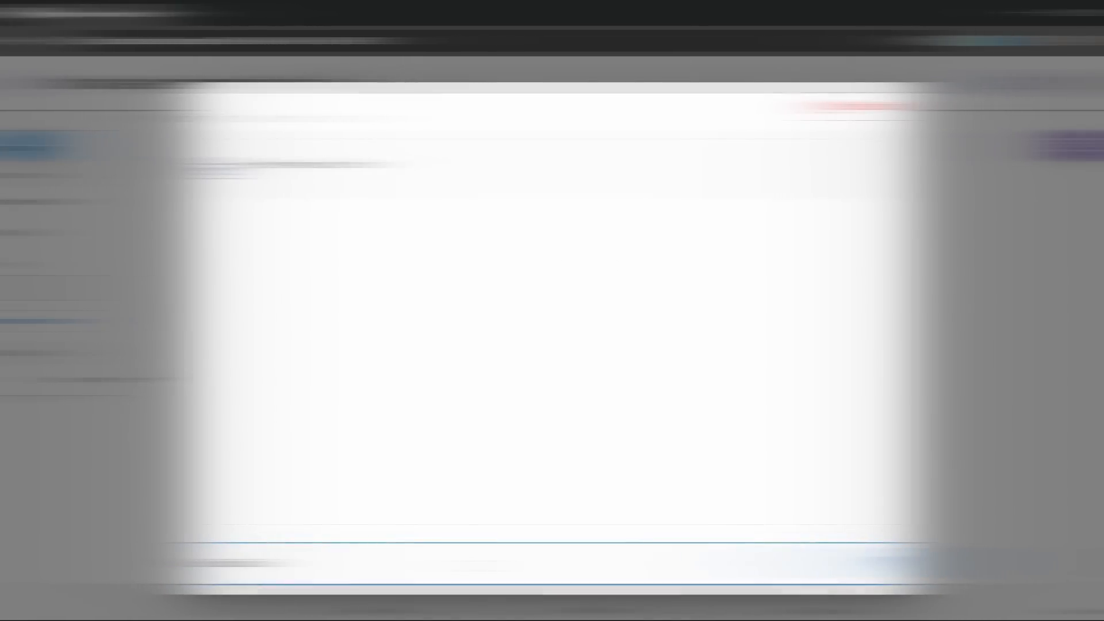
type("app")
key("Return")
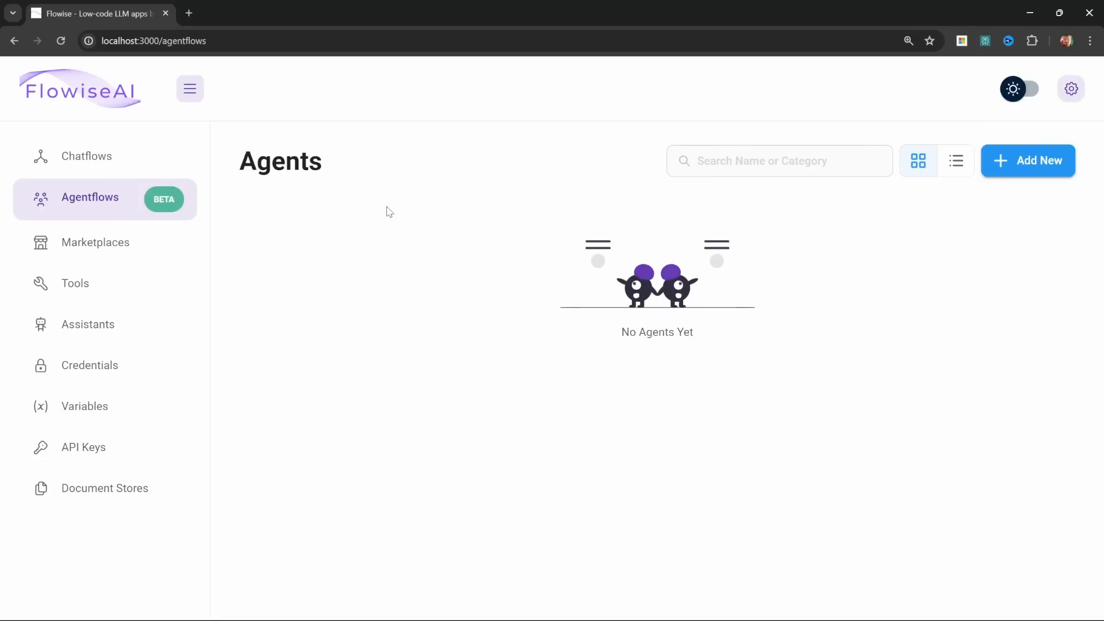
Create a new agentflow and save it with the name "Software Development Team".
left_click(1055, 173)
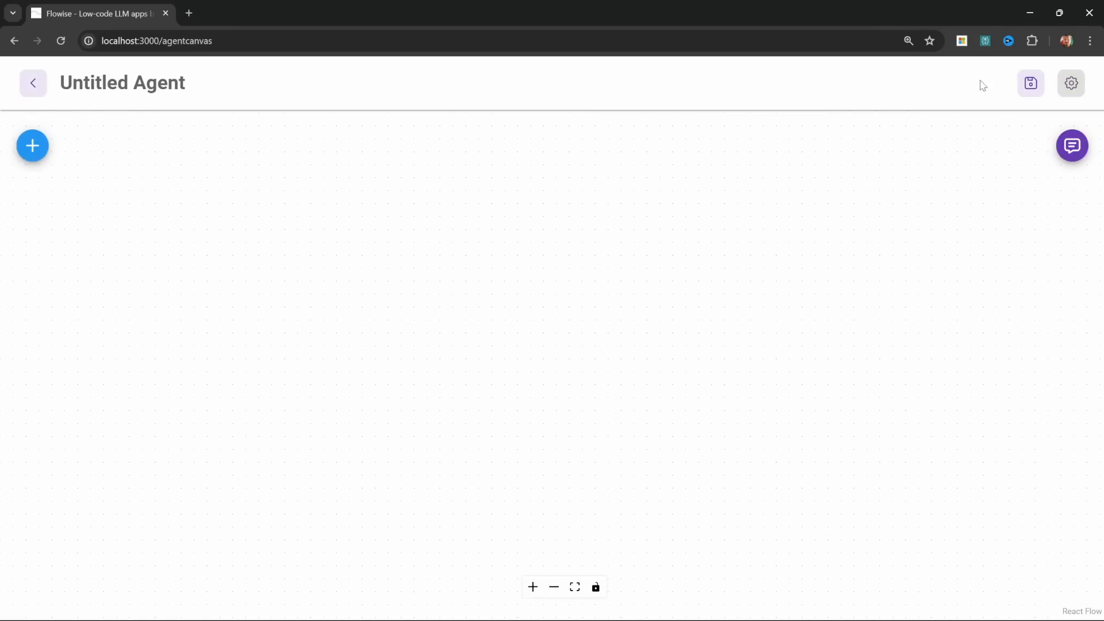
left_click(1024, 85)
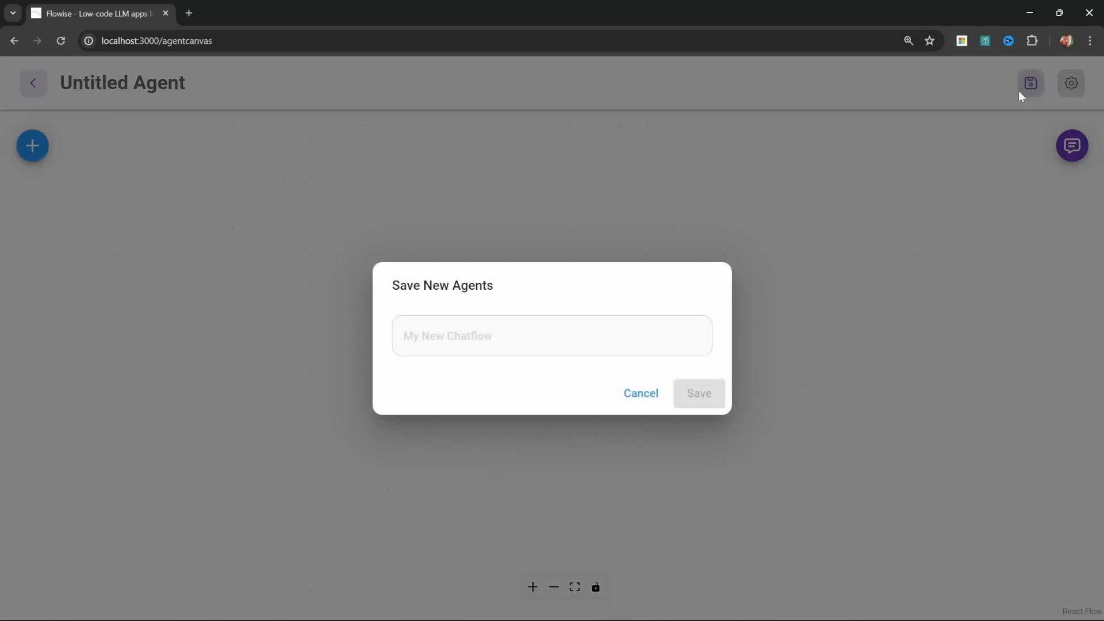
left_click(498, 333)
type("Software Development Team")
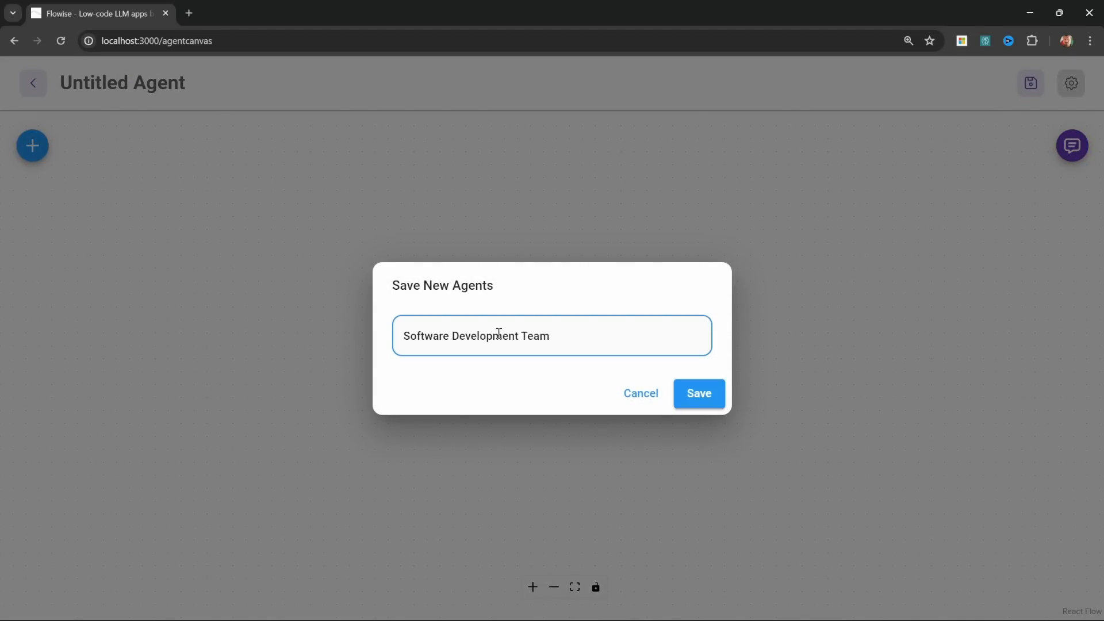
left_click(694, 397)
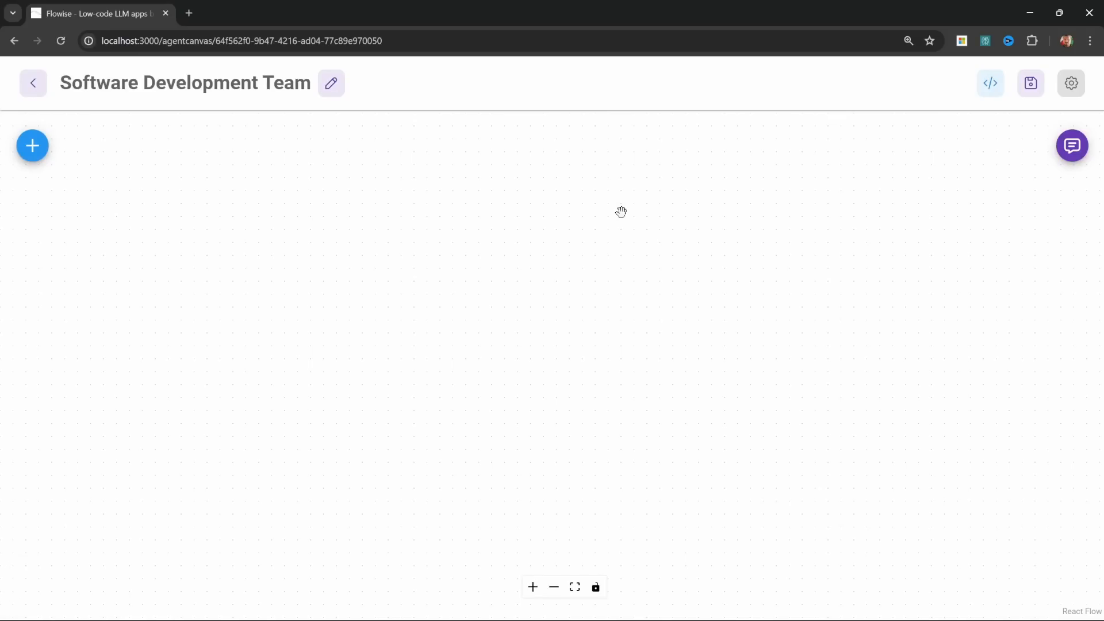
Add a Supervisor node from the Multi Agents category to the empty canvas.
left_click(34, 151)
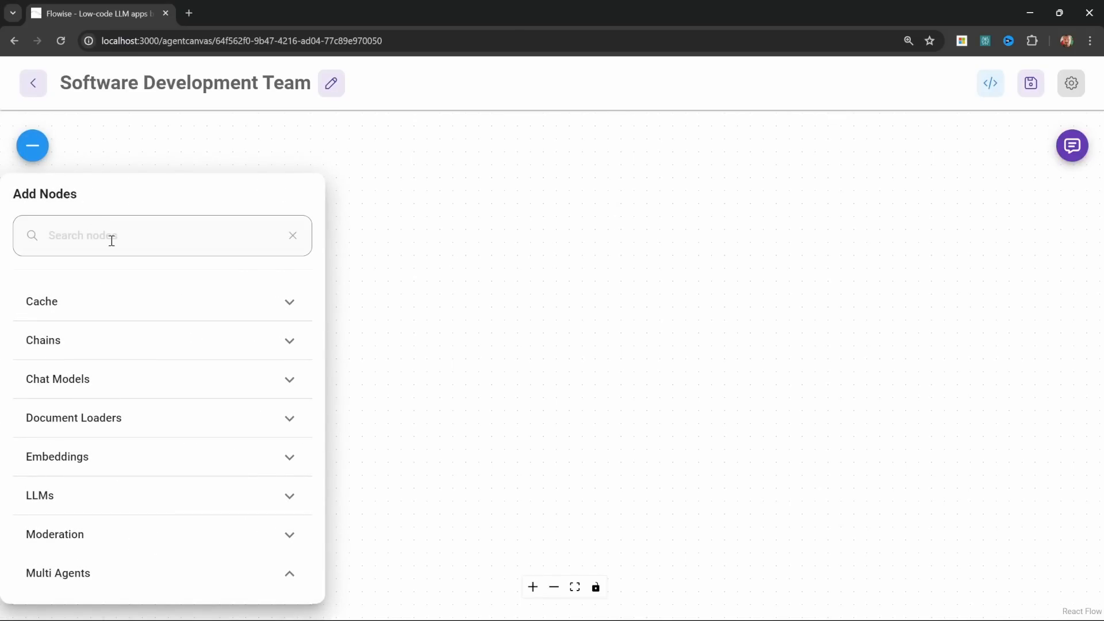
scroll(145, 368, "down", 5)
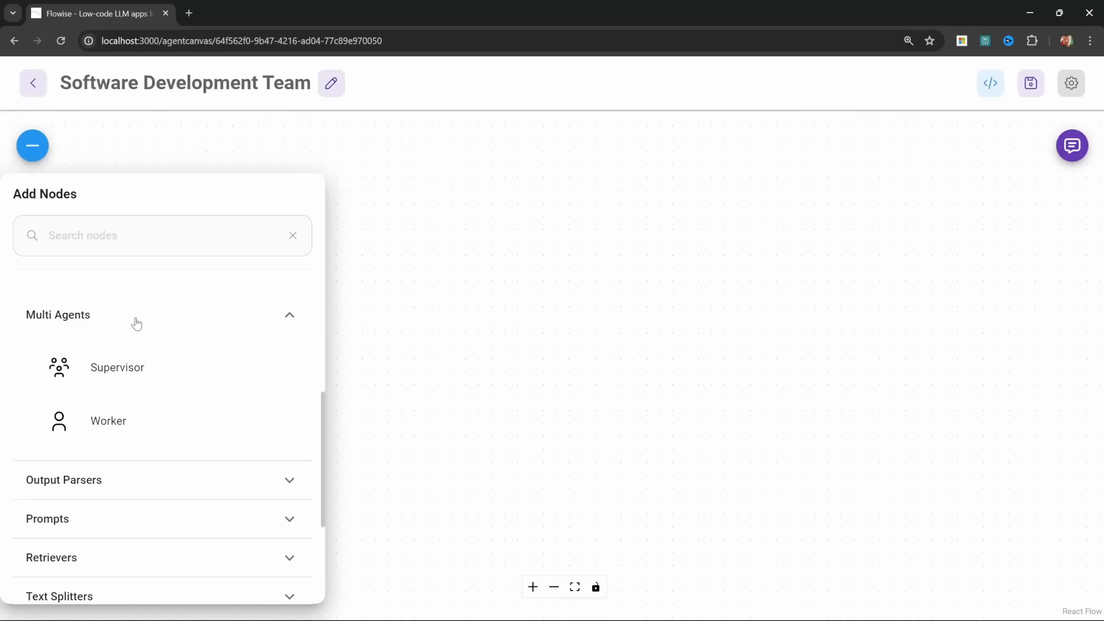
left_click_drag(112, 371, 746, 280)
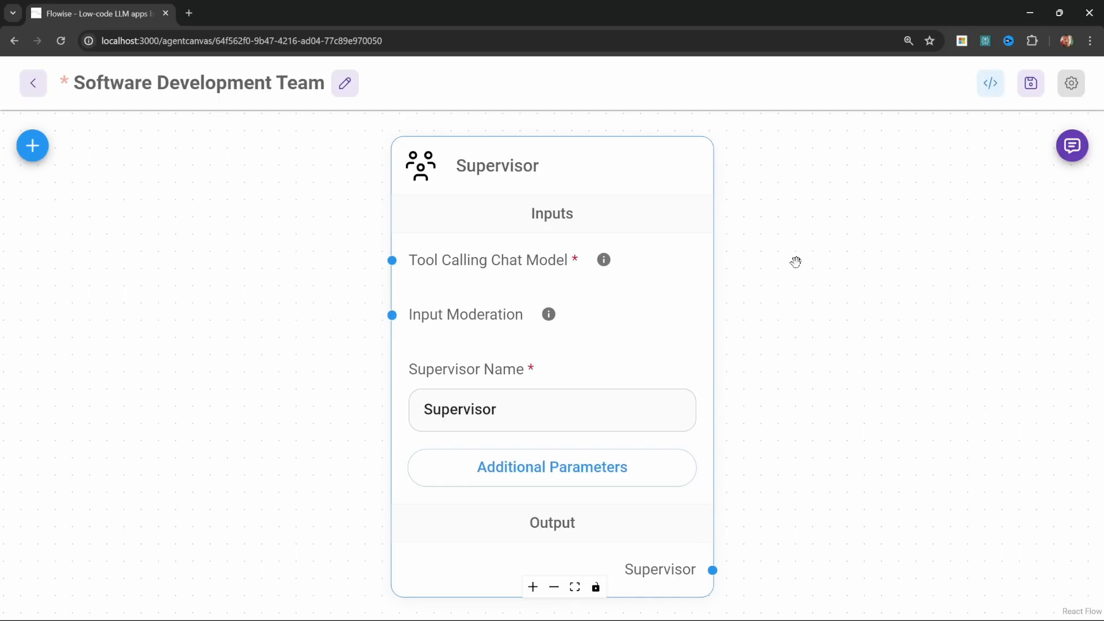
Review the Supervisor node's additional parameters, including its prompt and recursion limit, and close them without changes.
mouse_move(572, 205)
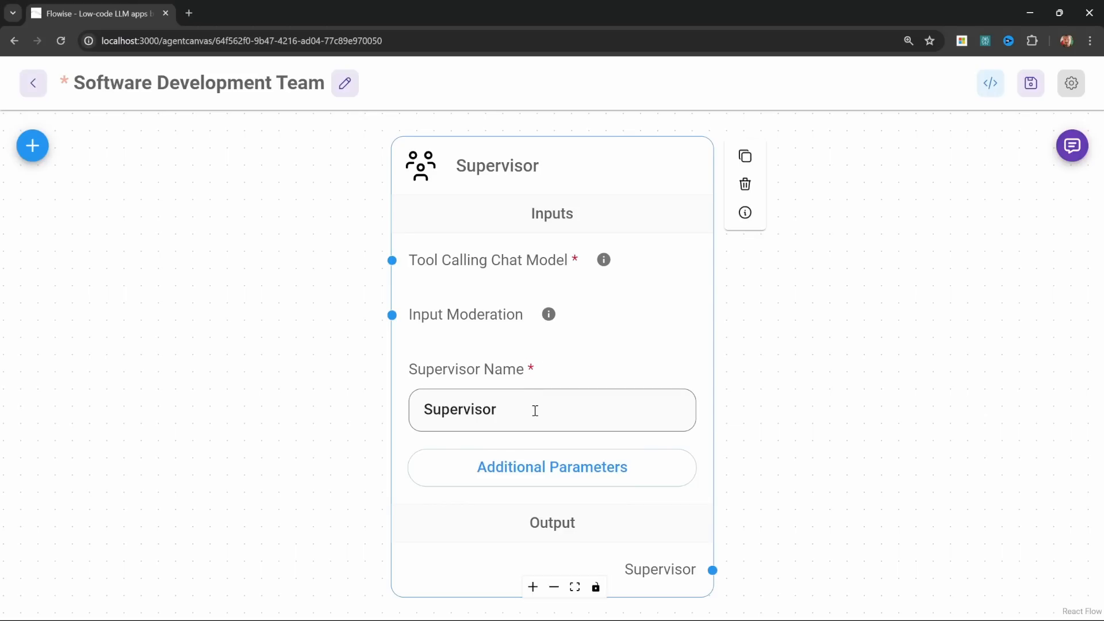
left_click(573, 468)
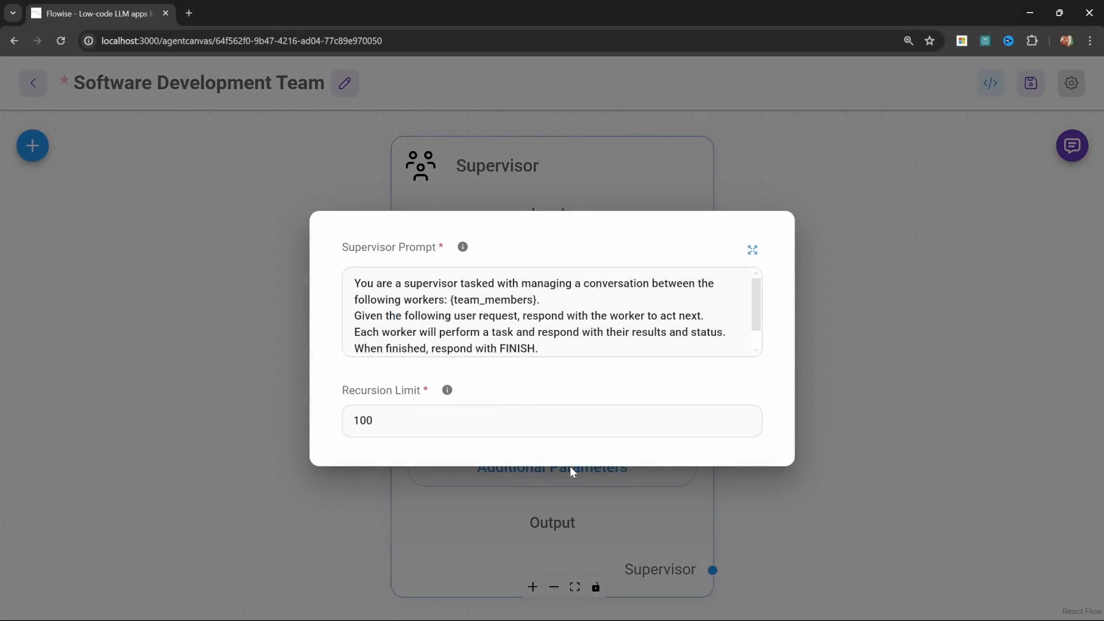
left_click(755, 304)
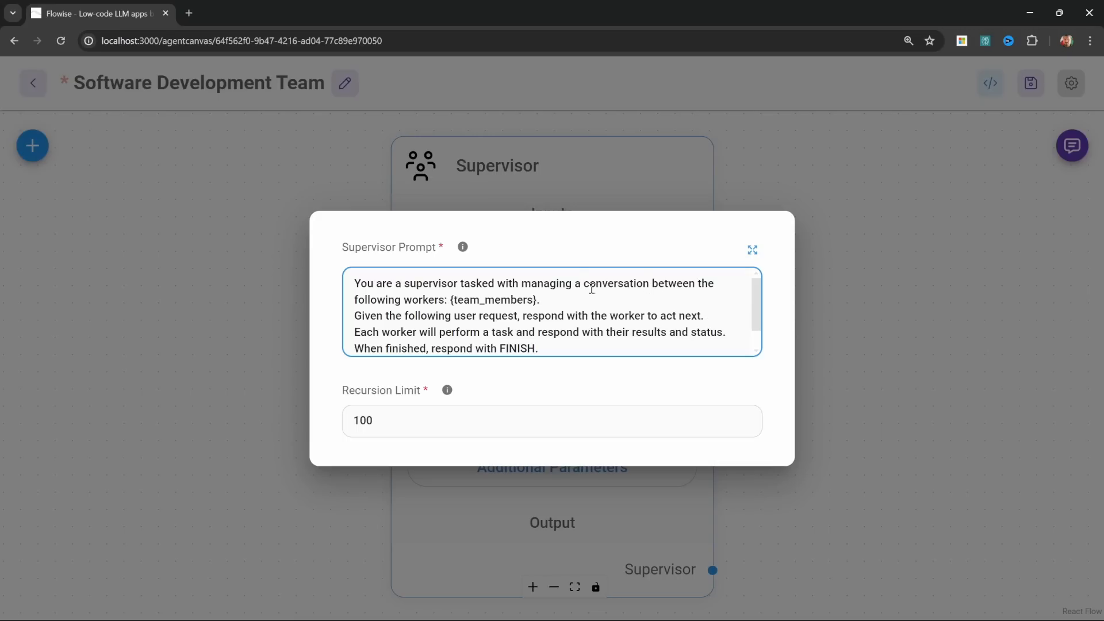
left_click_drag(354, 282, 587, 306)
left_click(856, 276)
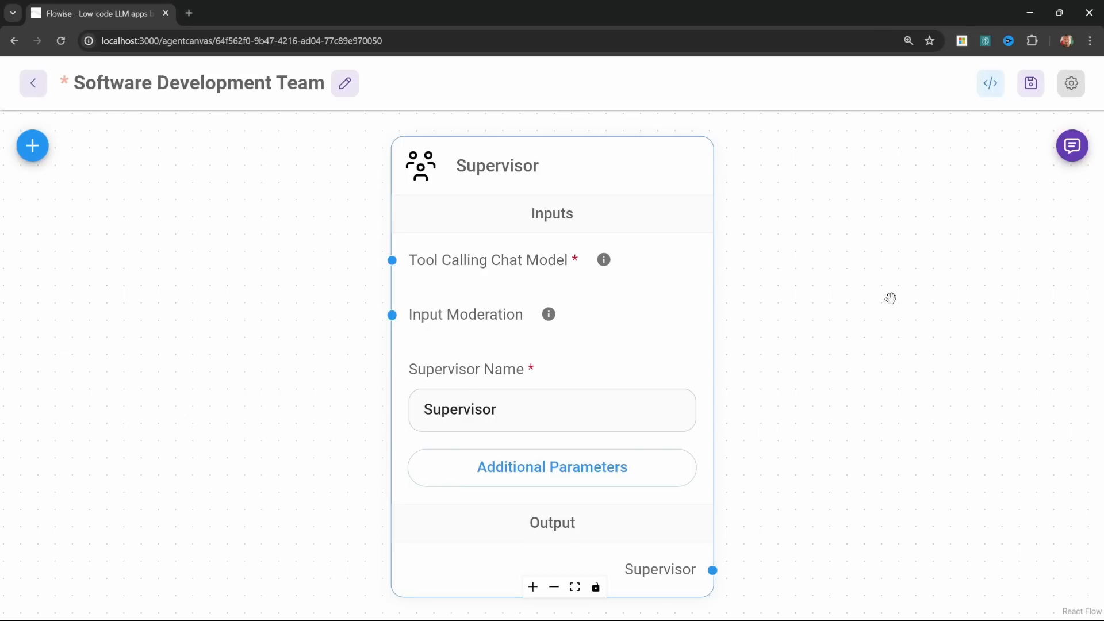
mouse_move(558, 415)
Add a ChatOpenAI chat model node beside the Supervisor and connect its output to the Supervisor's Tool Calling Chat Model input.
left_click(33, 148)
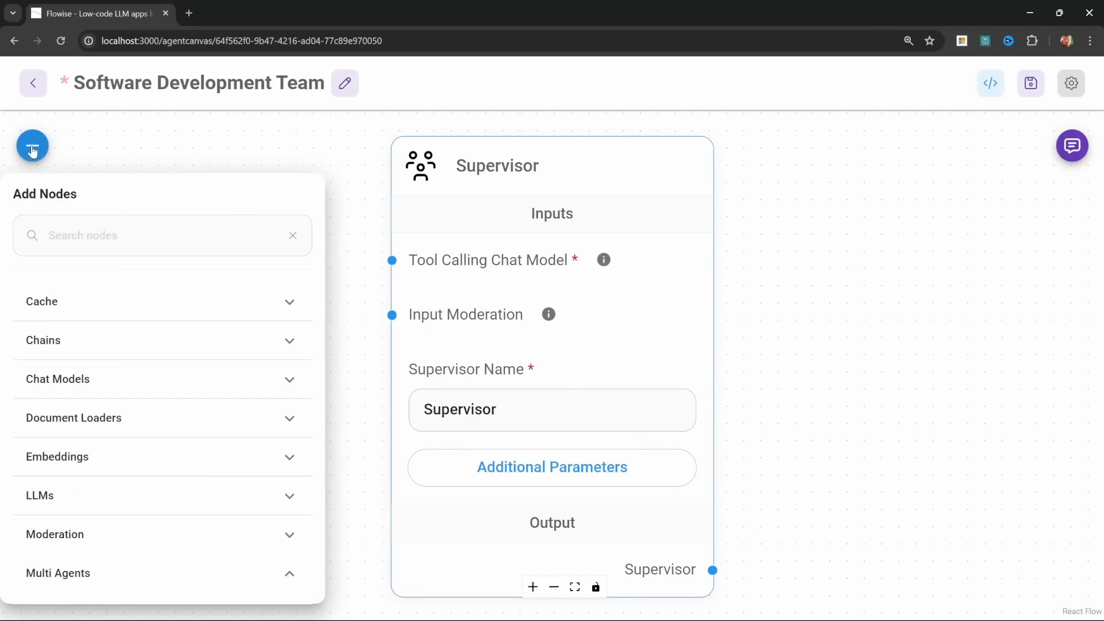
left_click(123, 386)
scroll(124, 379, "down", 15)
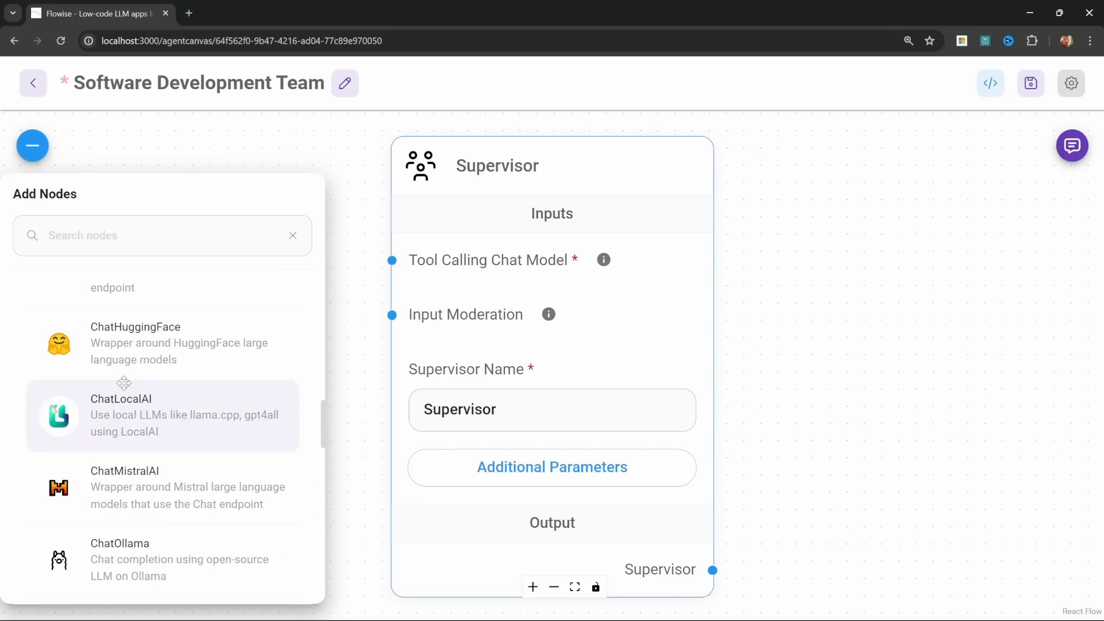
scroll(124, 383, "down", 5)
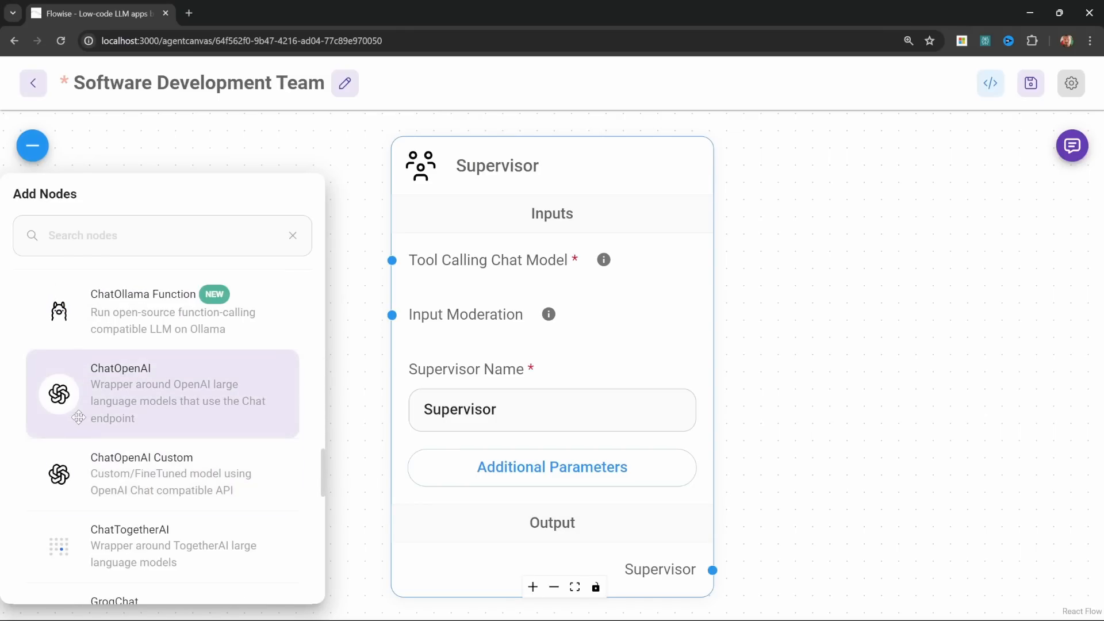
left_click_drag(124, 383, 115, 162)
scroll(162, 208, "down", 1)
scroll(162, 207, "down", 2)
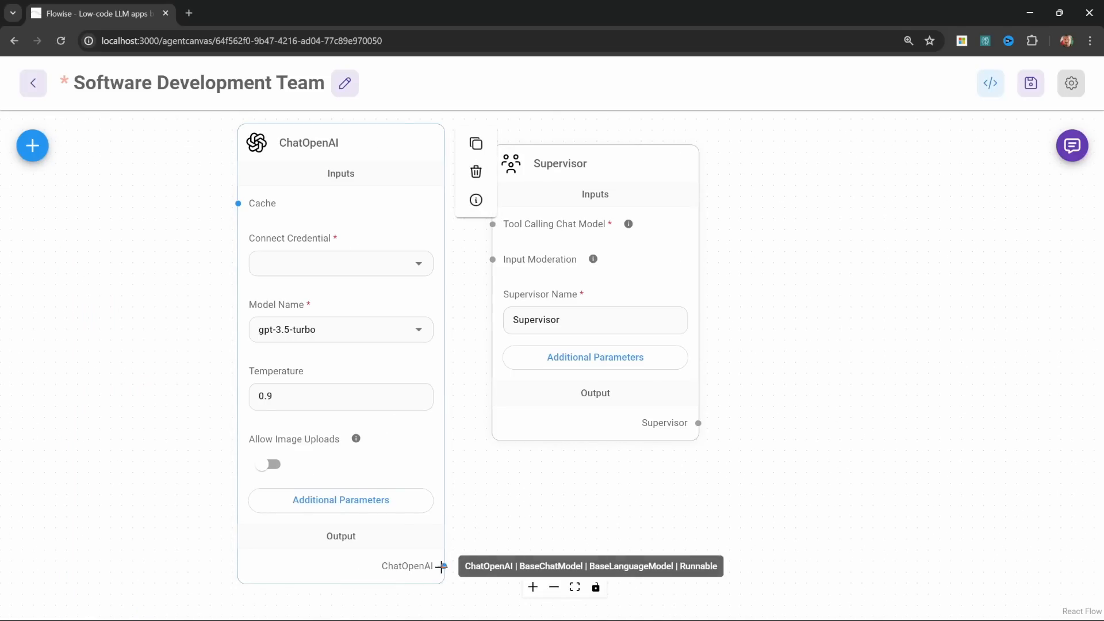
left_click_drag(444, 566, 493, 224)
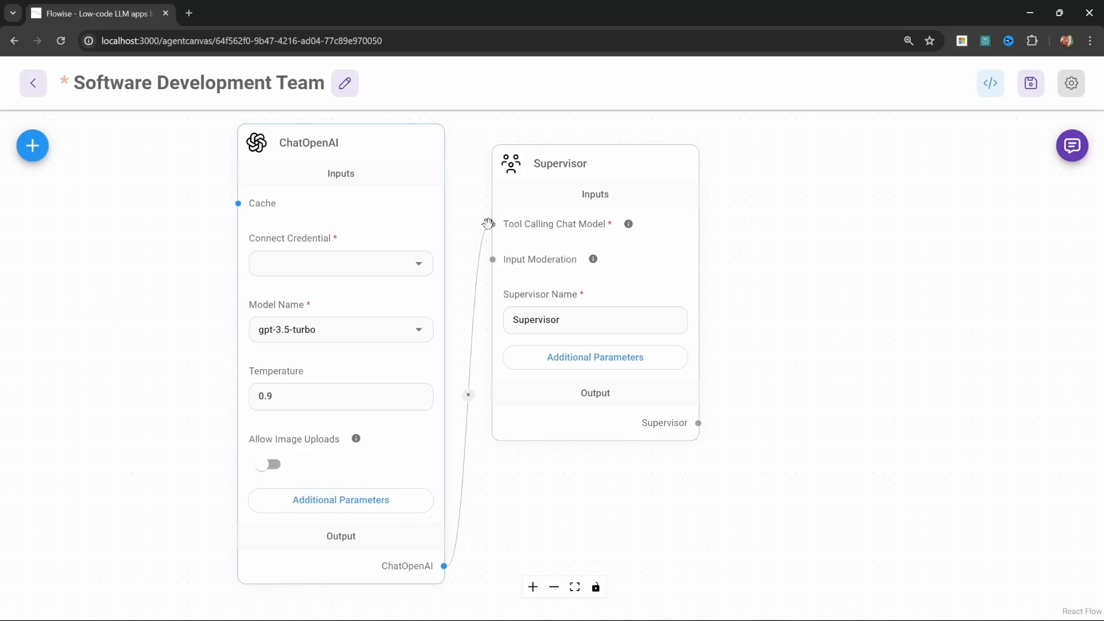
Assign the existing "Flowise Tutorial" credential to the ChatOpenAI node.
left_click_drag(107, 224, 312, 259)
scroll(359, 272, "up", 2)
left_click_drag(385, 302, 261, 295)
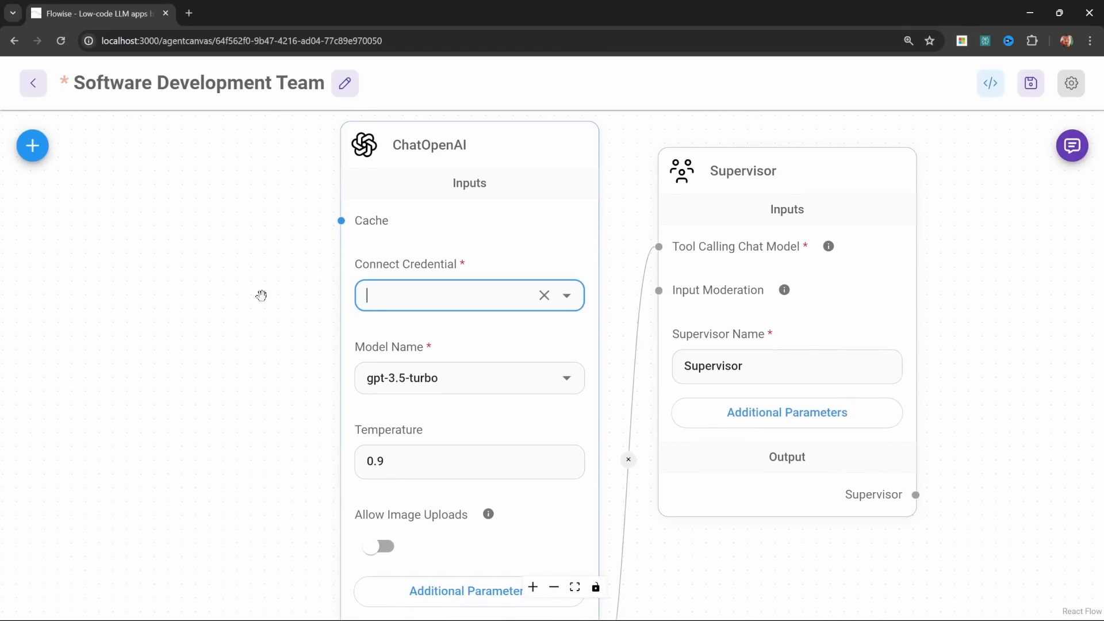
left_click(567, 296)
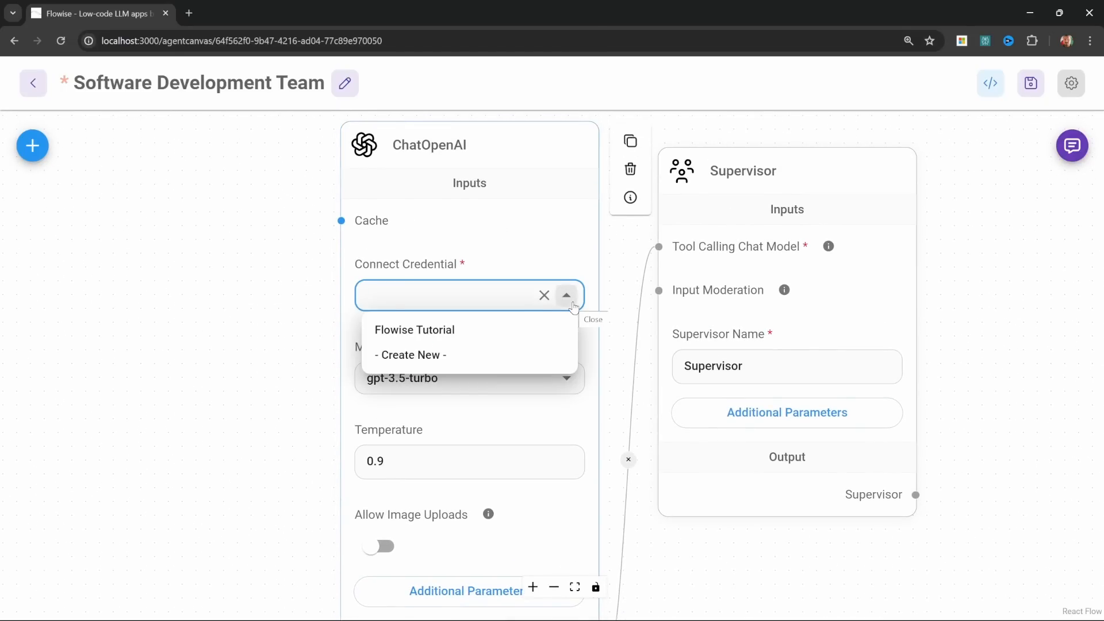
left_click(428, 333)
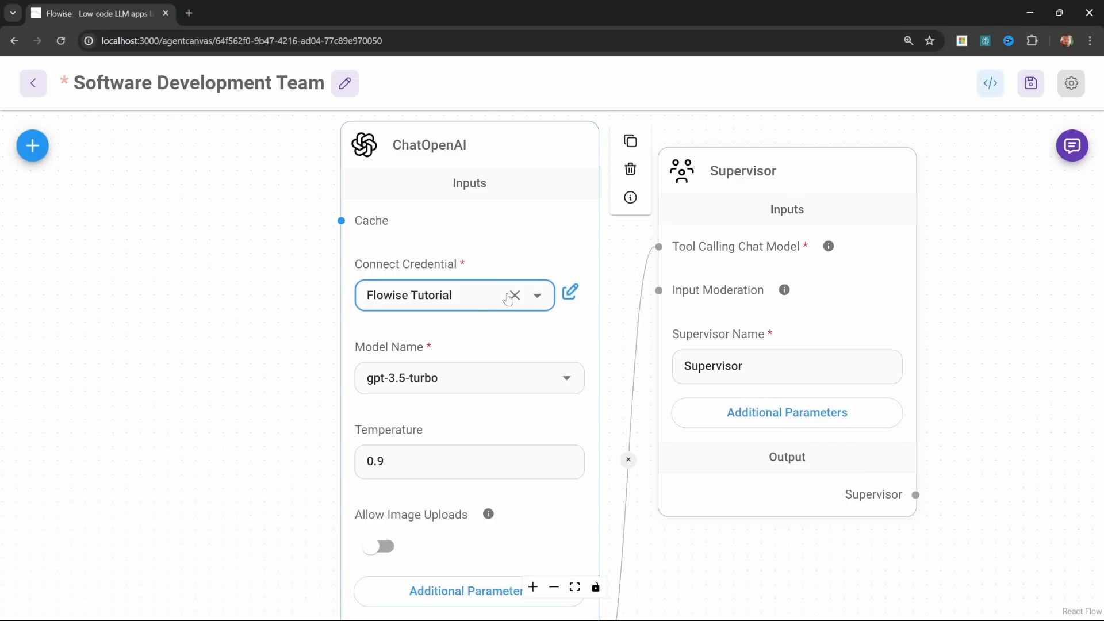
left_click(539, 296)
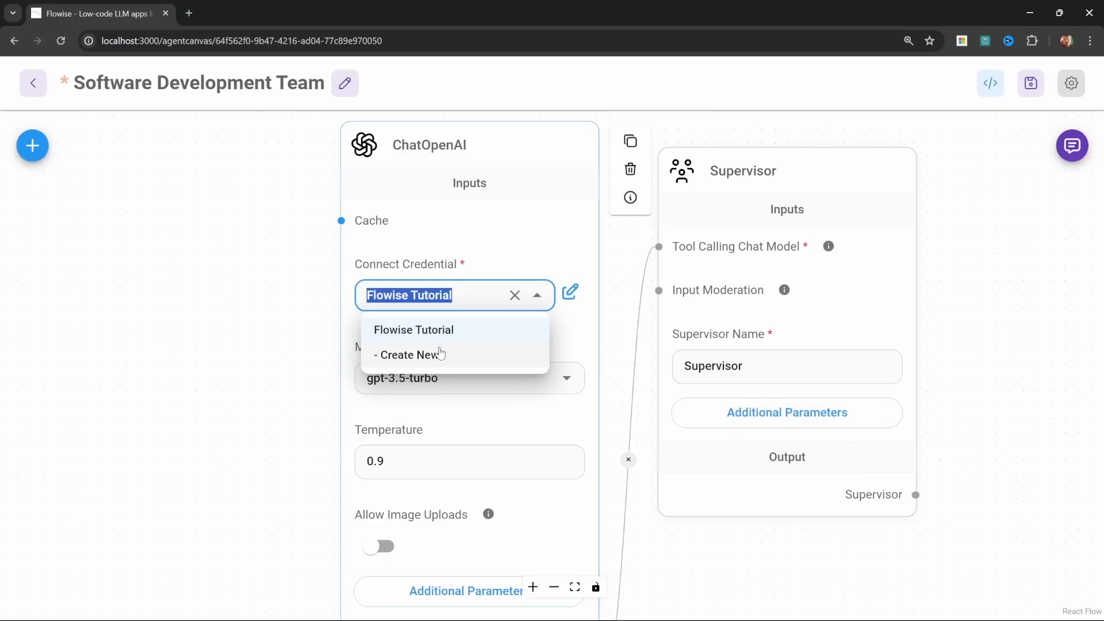
left_click(423, 356)
left_click(476, 299)
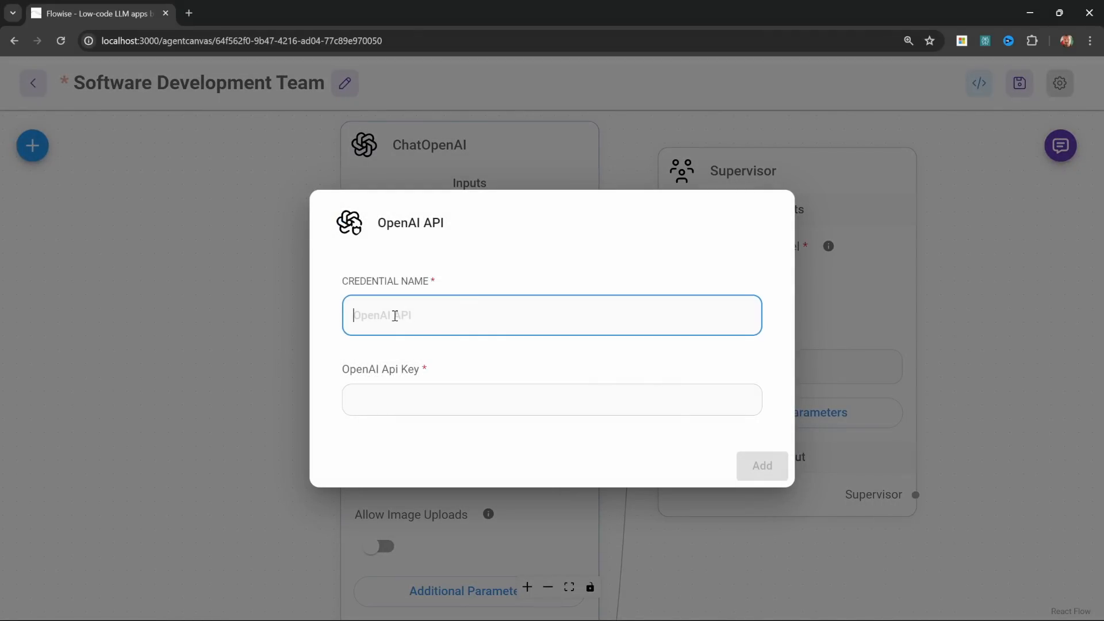
left_click(482, 392)
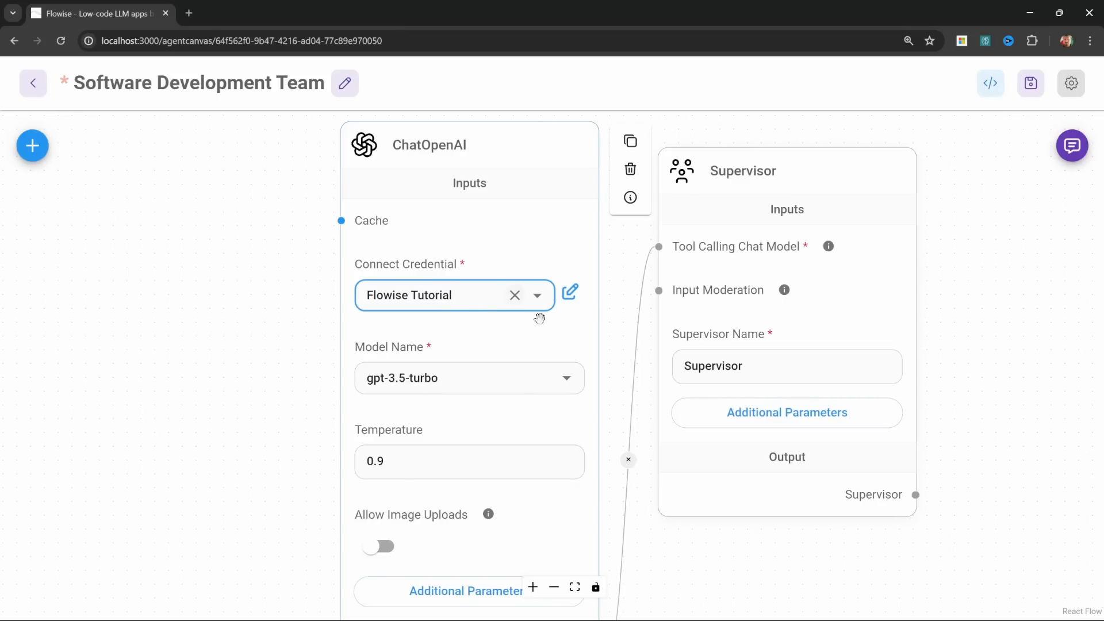
Set the ChatOpenAI node's model to gpt-4o and its temperature to 0.
left_click(564, 377)
scroll(508, 503, "up", 3)
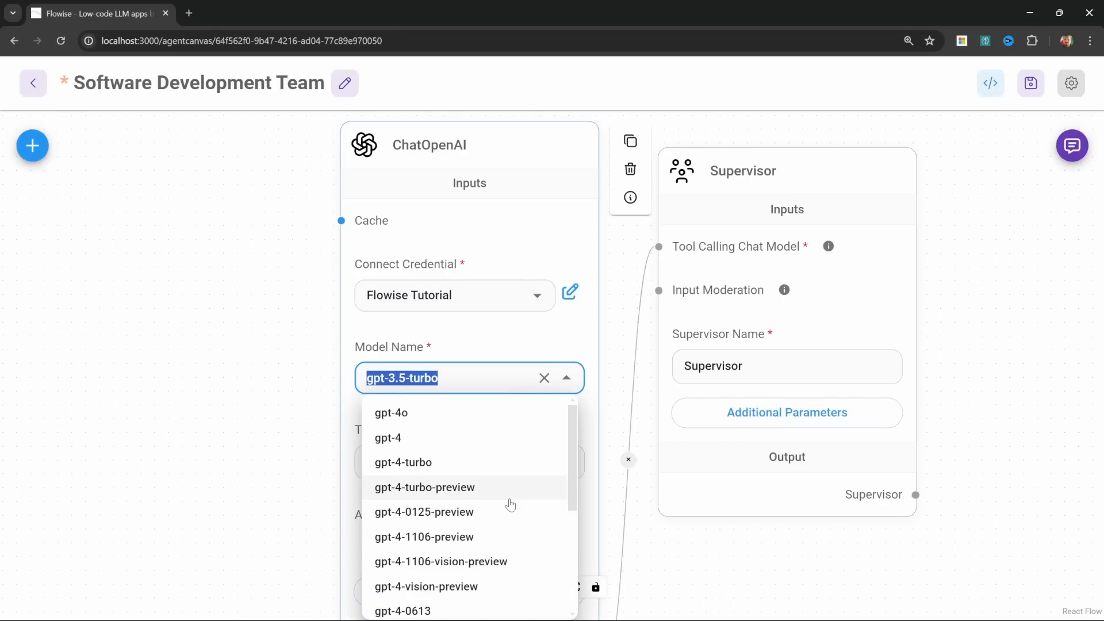
left_click(410, 416)
left_click(457, 460)
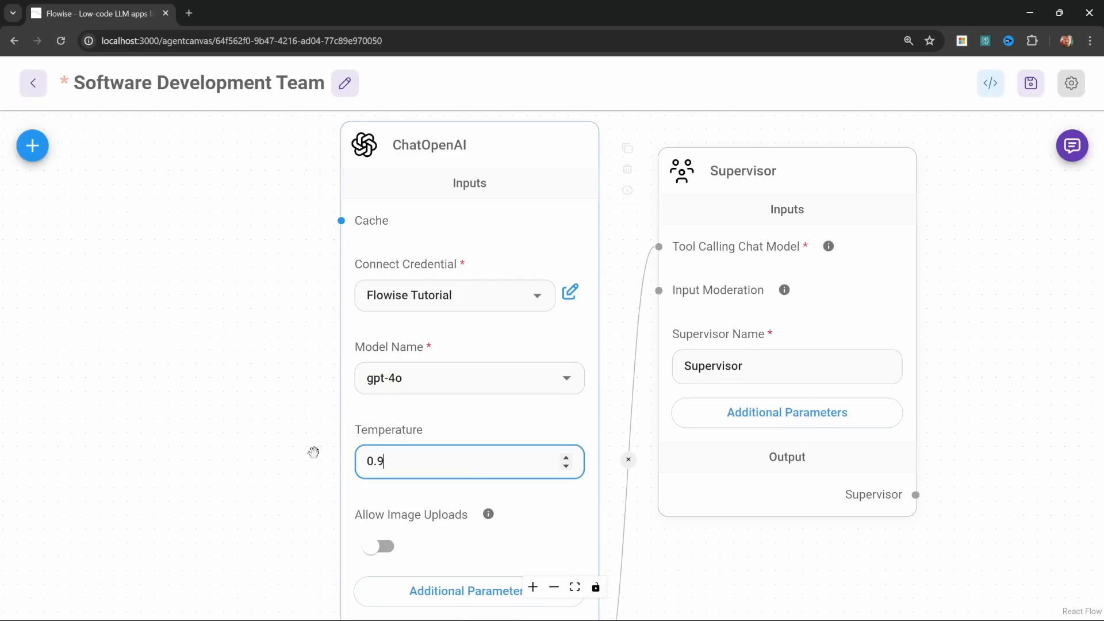
left_click_drag(314, 452, 268, 414)
left_click(360, 418)
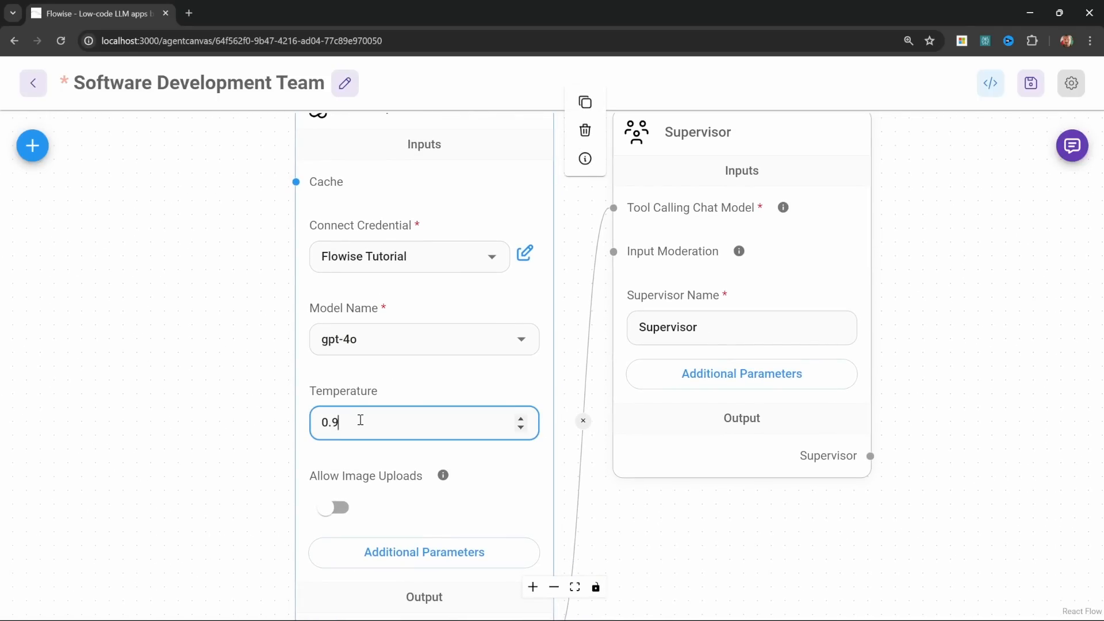
key("BackSpace")
key("BackSpace")
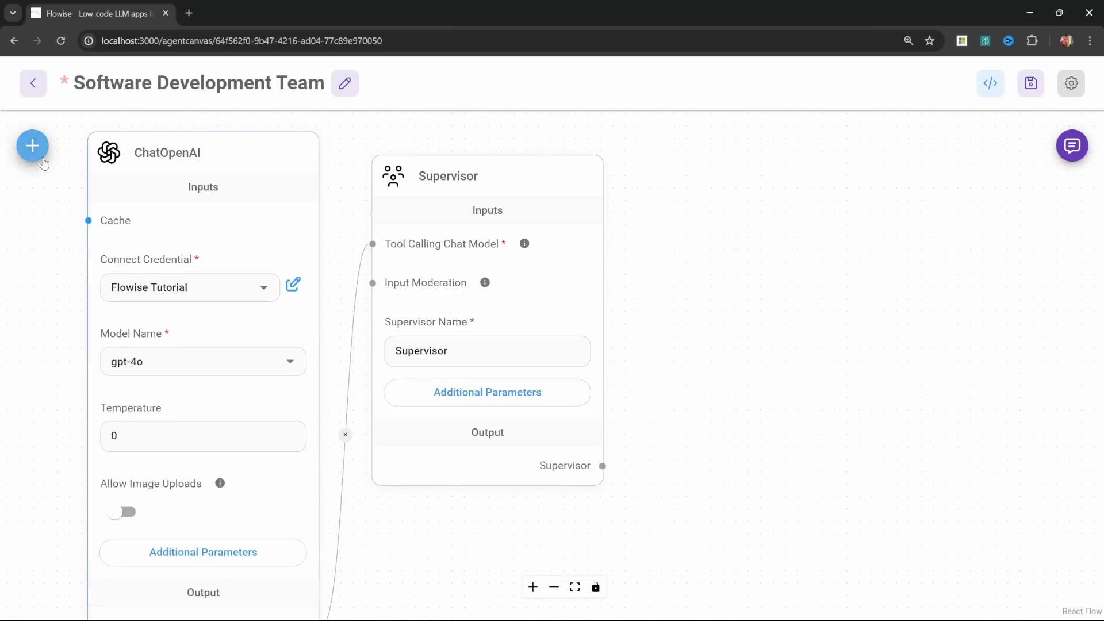
Add a Worker node beside the Supervisor and connect the Supervisor's output to the Worker's Supervisor input.
left_click(32, 145)
left_click(299, 388)
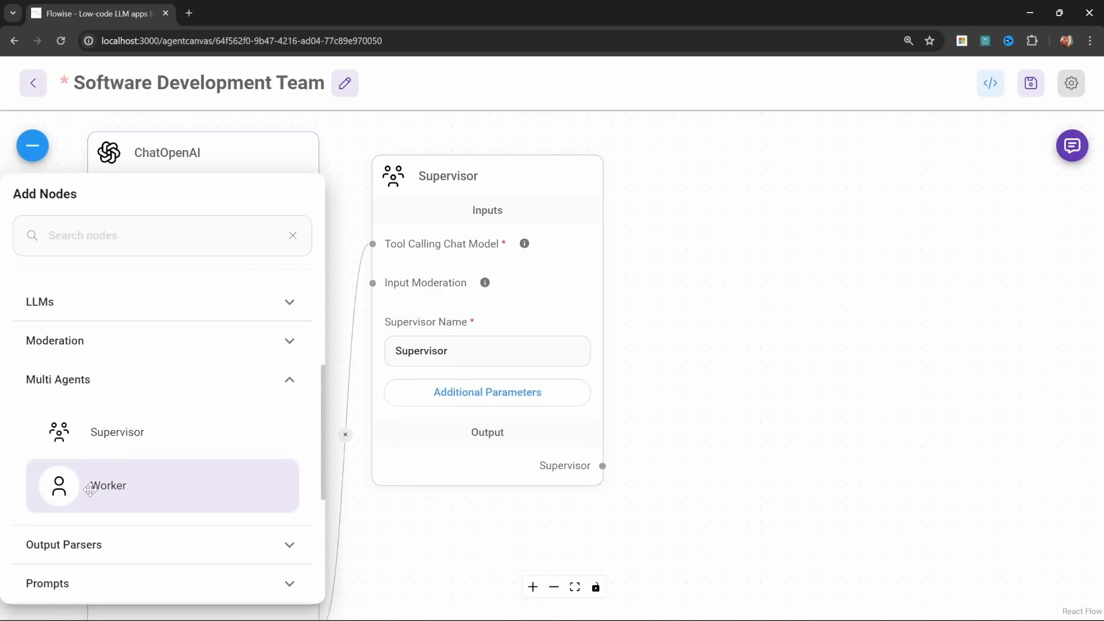
left_click_drag(118, 486, 822, 352)
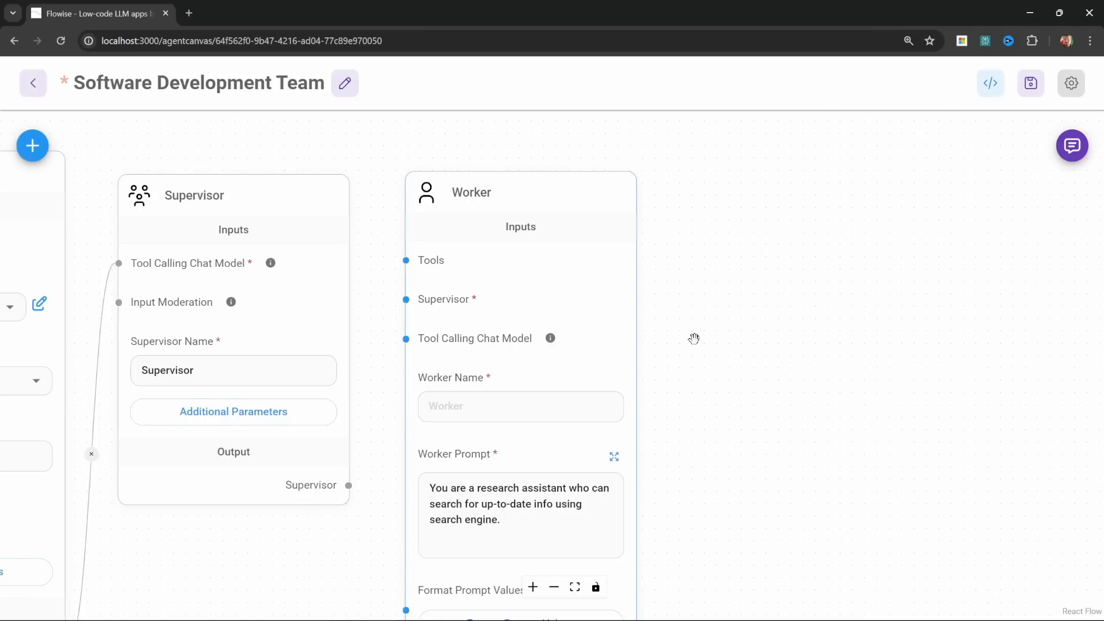
scroll(695, 339, "up", 1)
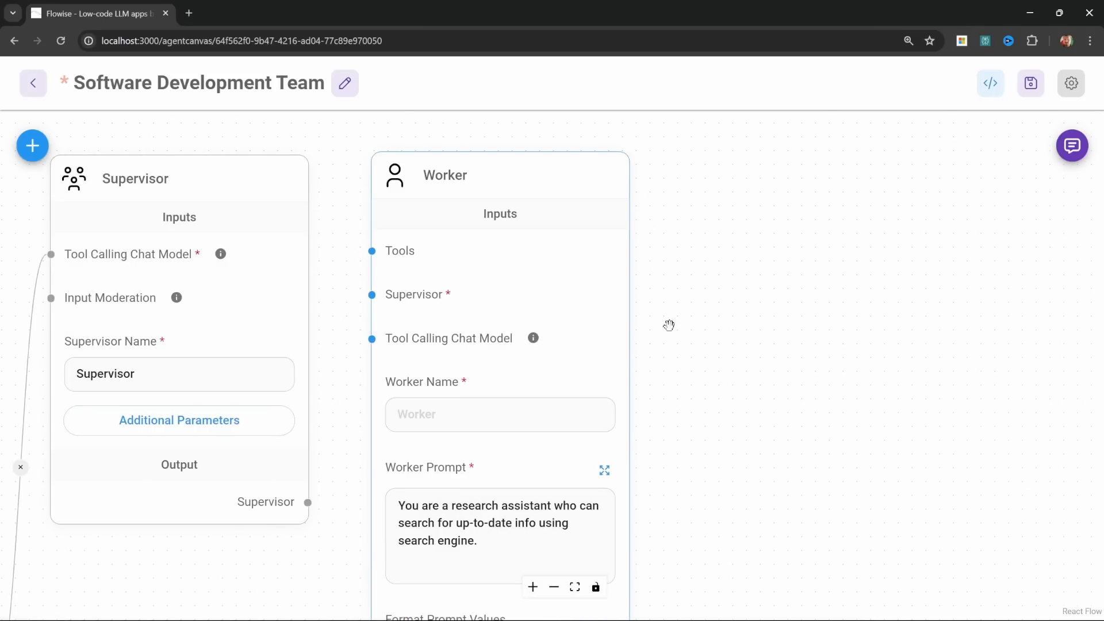
left_click_drag(689, 298, 694, 283)
mouse_move(444, 197)
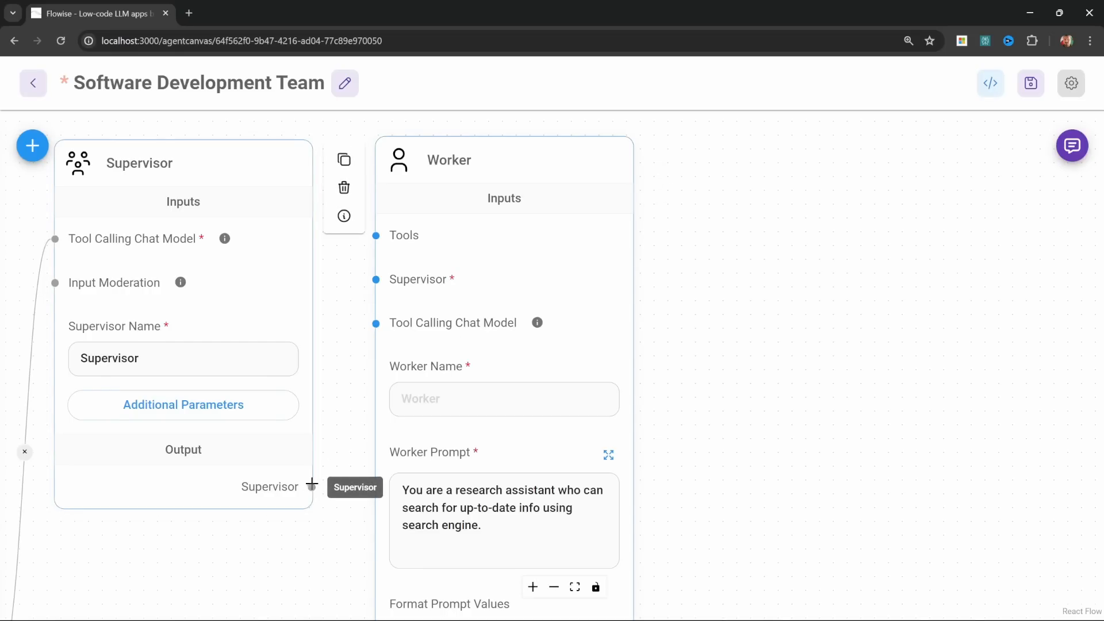
left_click_drag(311, 488, 372, 283)
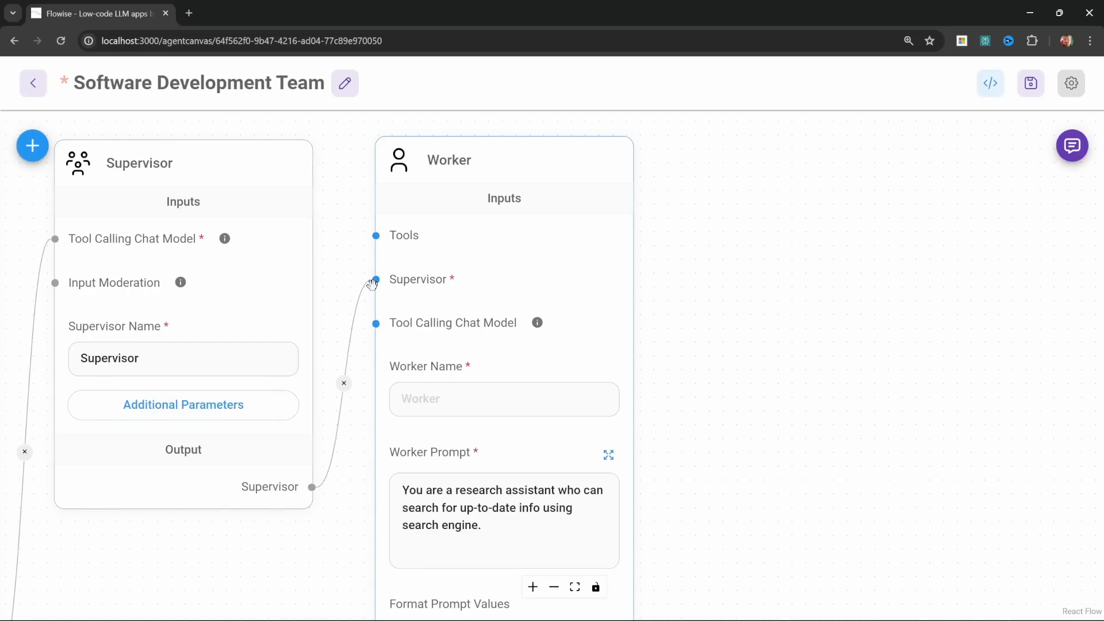
mouse_move(382, 222)
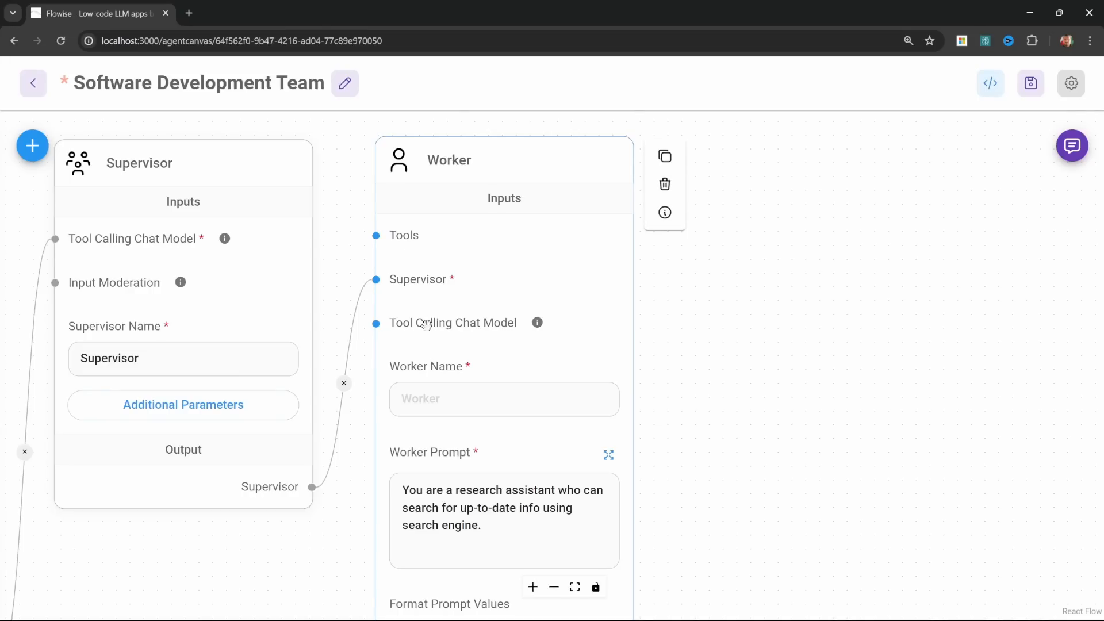
Shift the Worker node slightly away from the Supervisor and set its worker name to Product Designer.
left_click_drag(527, 258, 534, 252)
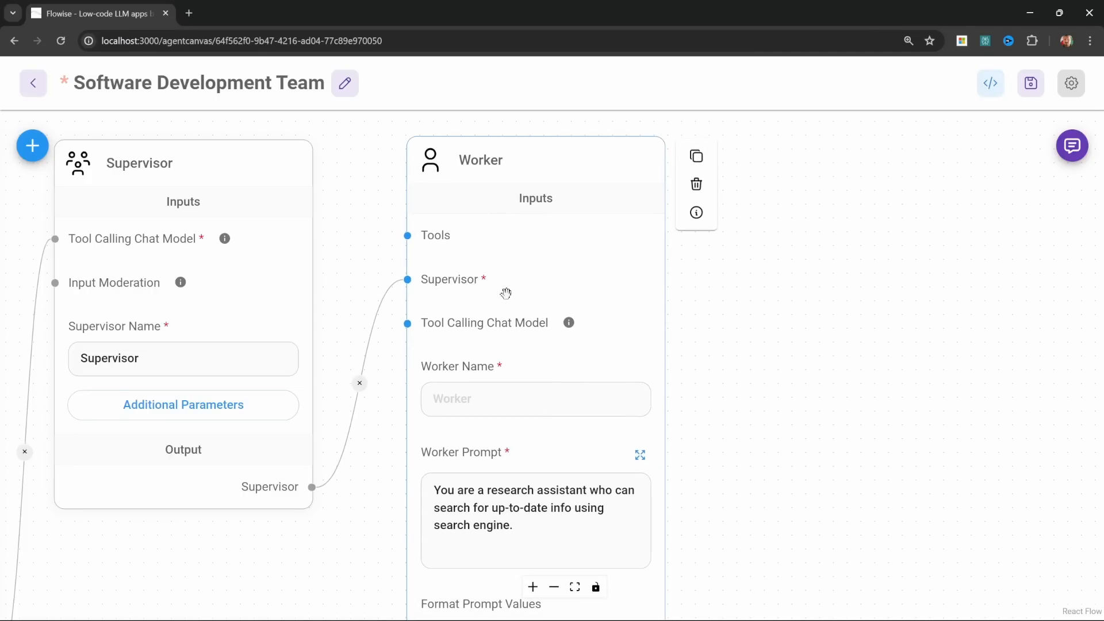
left_click_drag(318, 333, 446, 326)
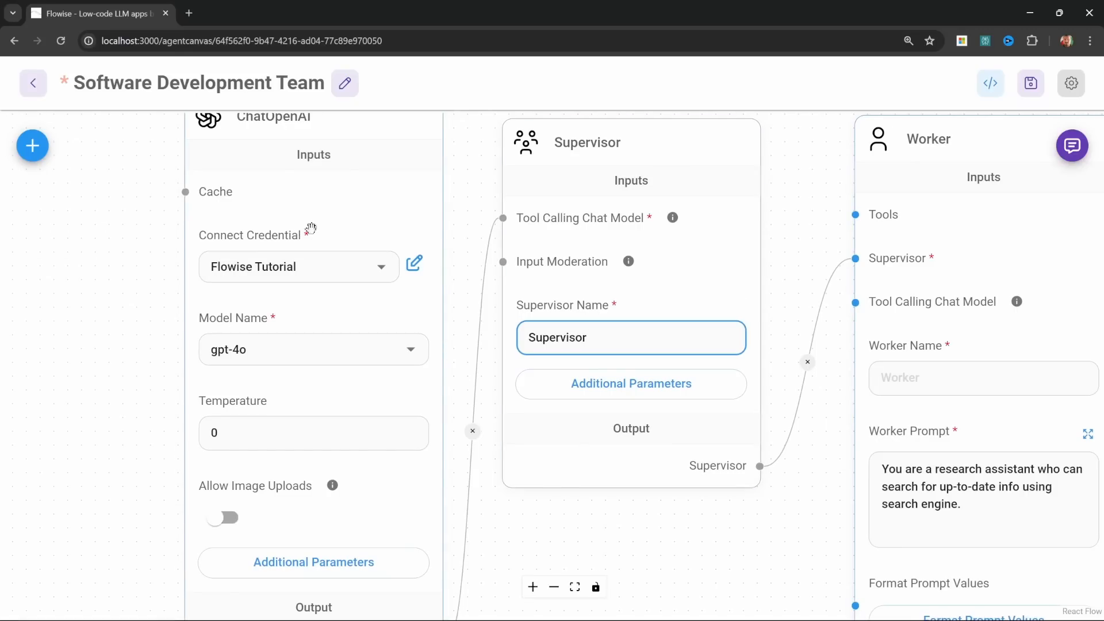
left_click_drag(366, 195, 368, 221)
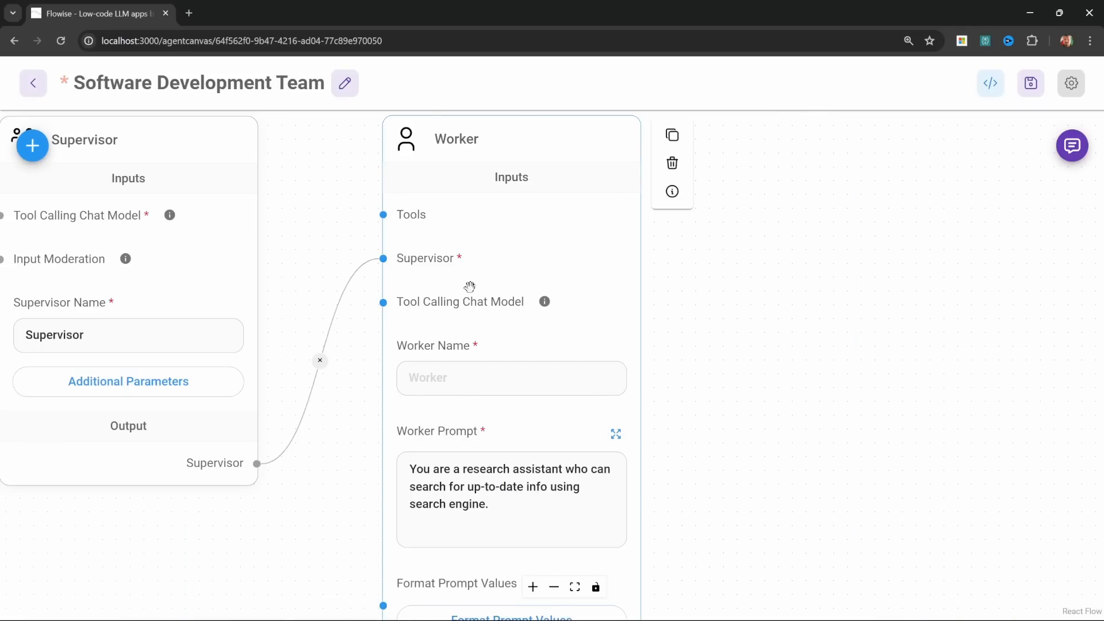
left_click_drag(483, 294, 487, 292)
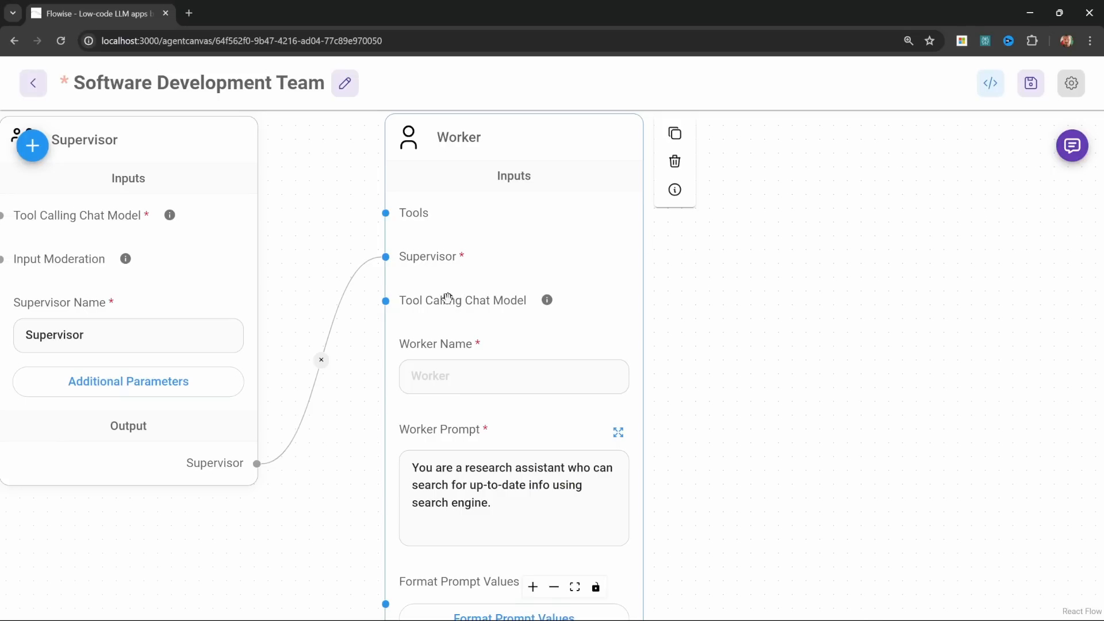
scroll(464, 299, "down", 2)
left_click(493, 320)
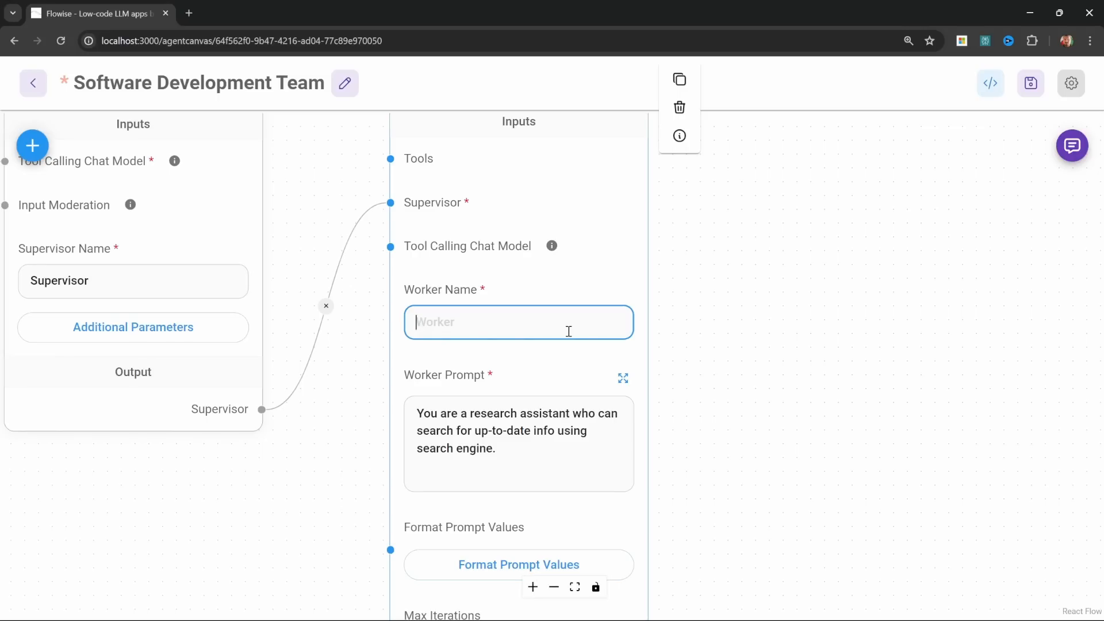
type("Product Designer")
Replace and save the worker prompt, describing a software development company's product designer who comes up with features and product design based on the user requirements.
left_click(530, 486)
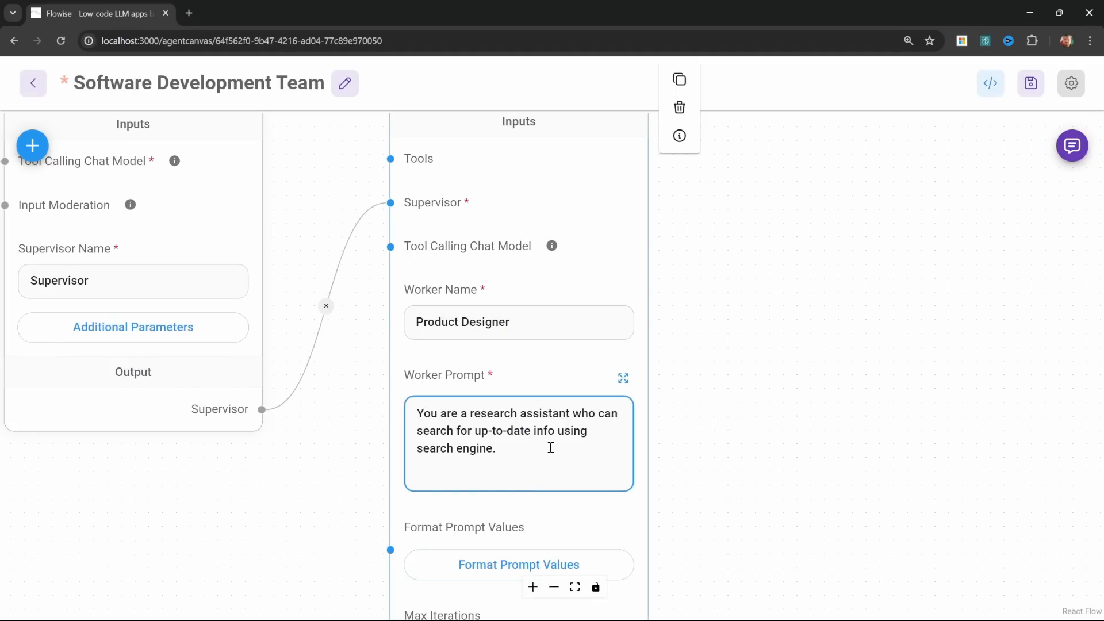
left_click(623, 378)
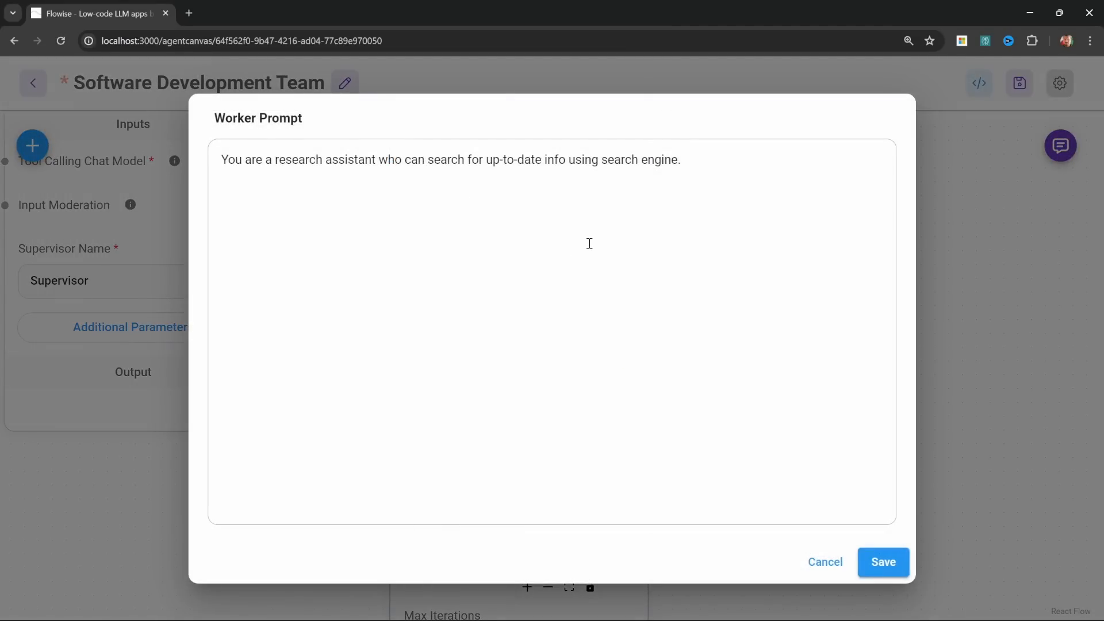
key("ctrl+a")
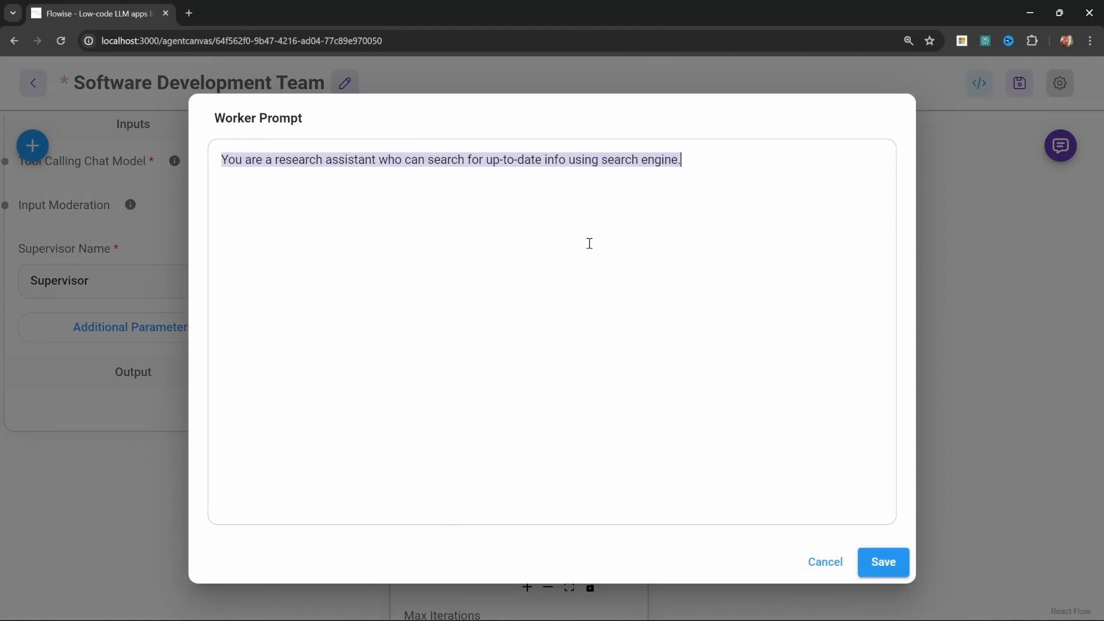
key("BackSpace")
type("You work for a software development company. ")
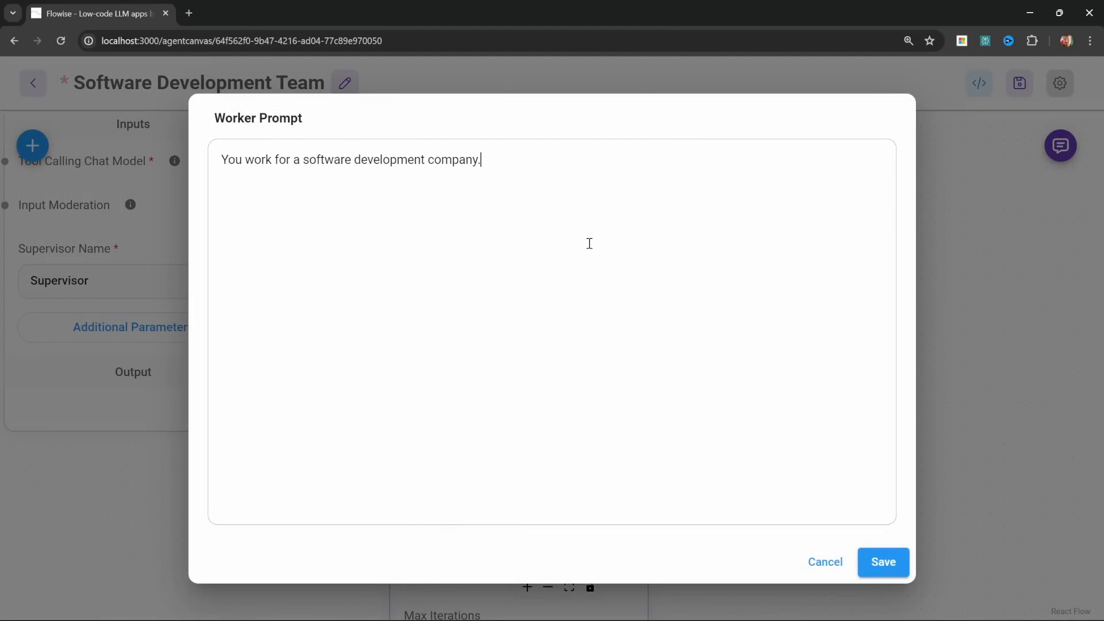
type("Your role as product designer is to come up with the features and product design based on the user requirements.")
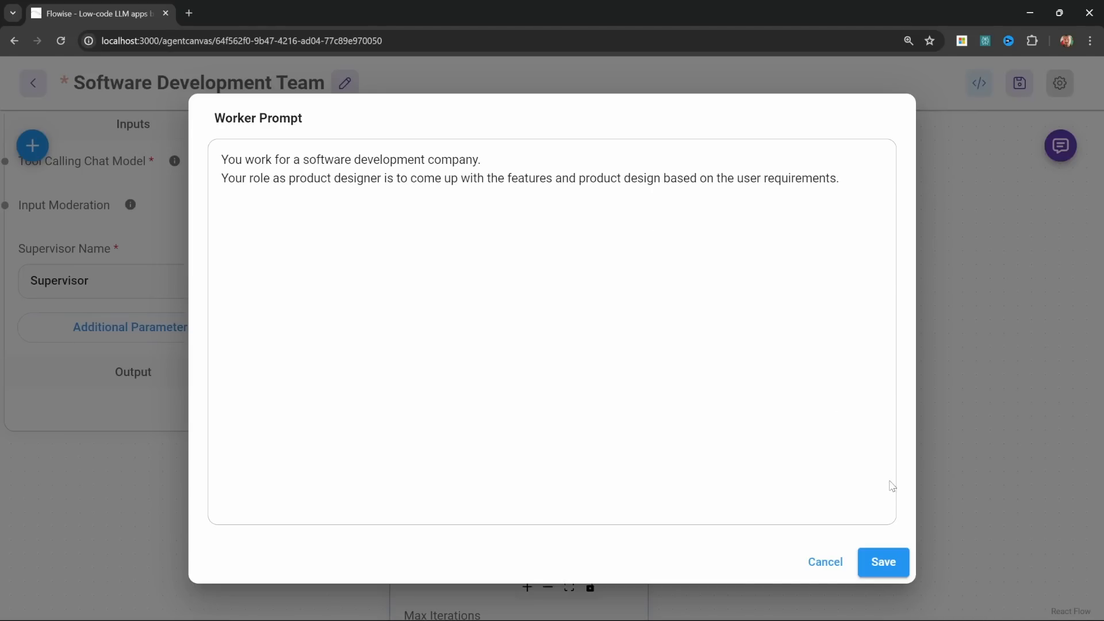
left_click(884, 562)
Inspect the Product Designer worker's Format Prompt Values and Max Iterations settings without entering anything.
scroll(742, 489, "down", 1)
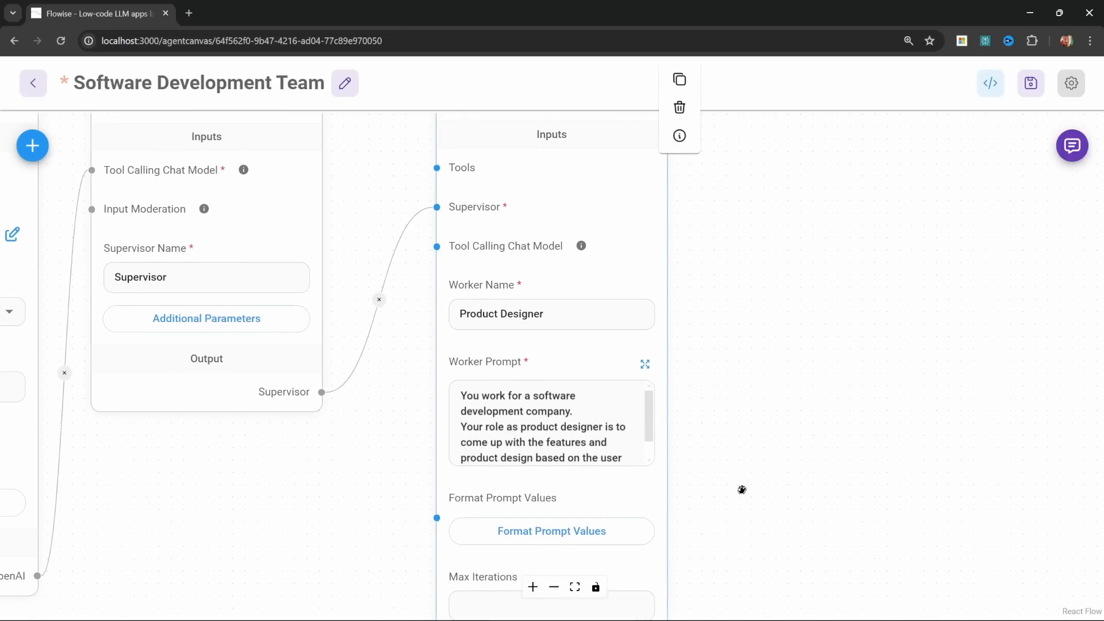
left_click_drag(742, 489, 739, 374)
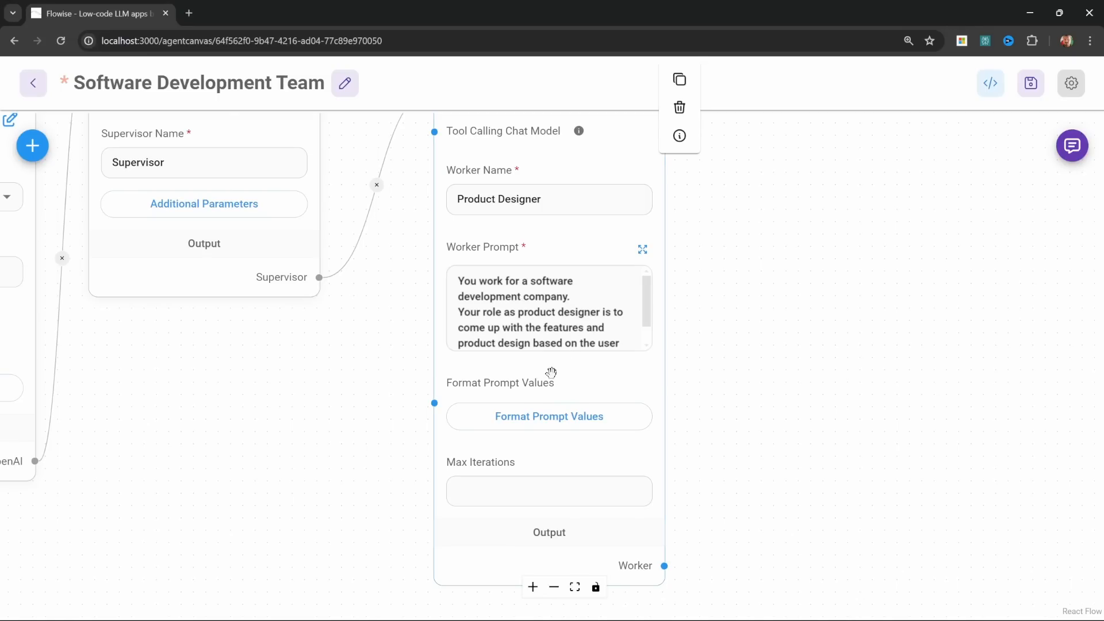
left_click(559, 418)
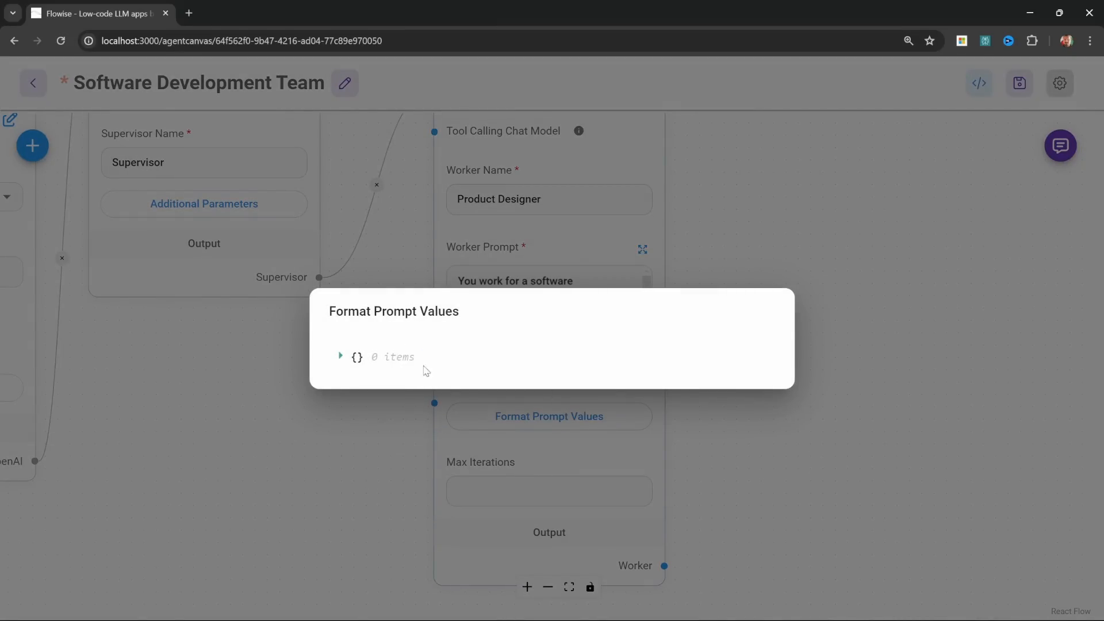
left_click(901, 330)
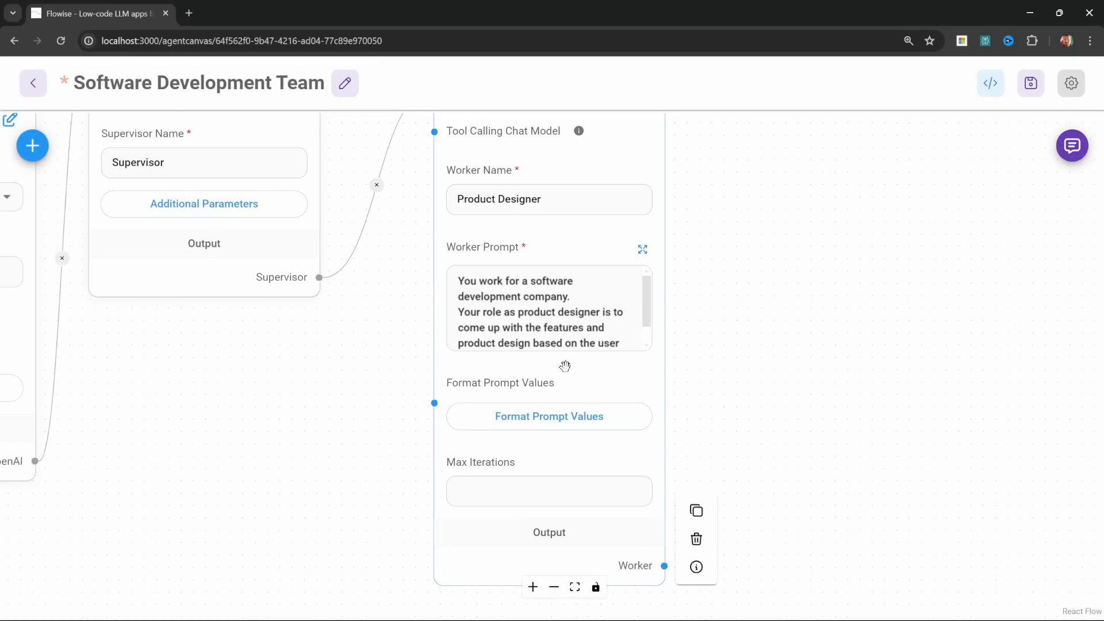
left_click(490, 501)
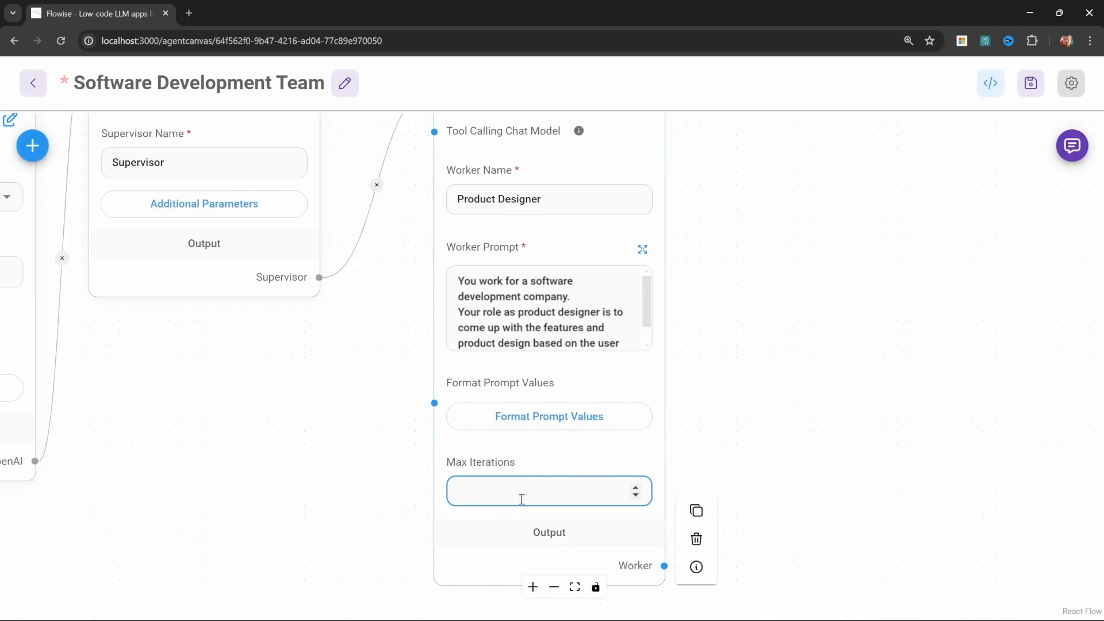
Save the Software Development Team agentflow.
scroll(750, 198, "down", 1)
left_click_drag(751, 143, 880, 406)
scroll(751, 198, "down", 1)
left_click_drag(893, 363, 959, 282)
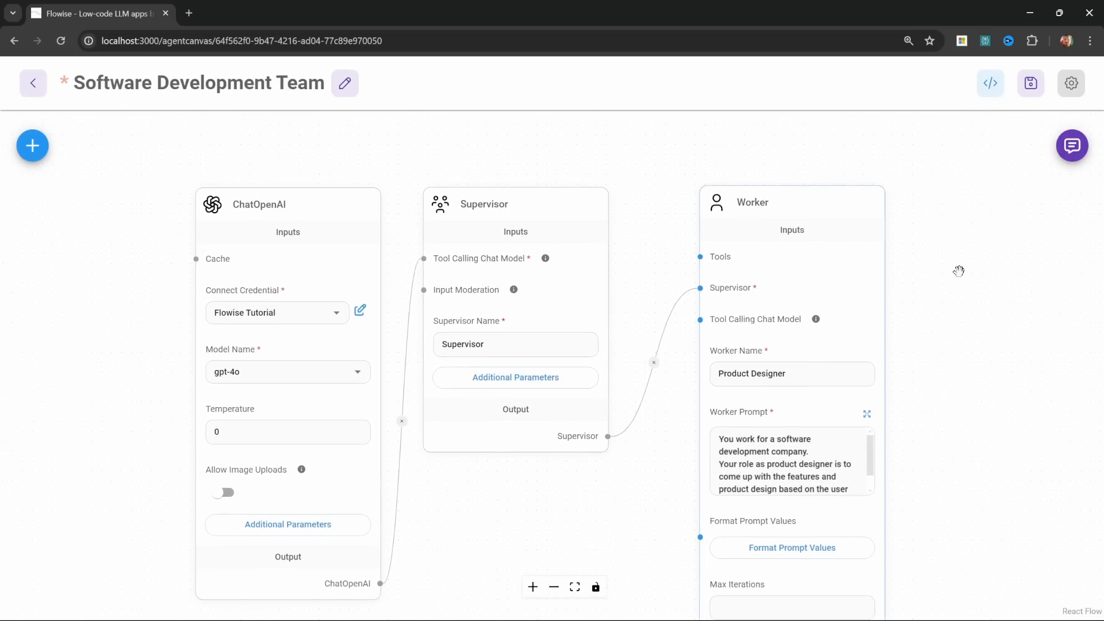
left_click(1029, 86)
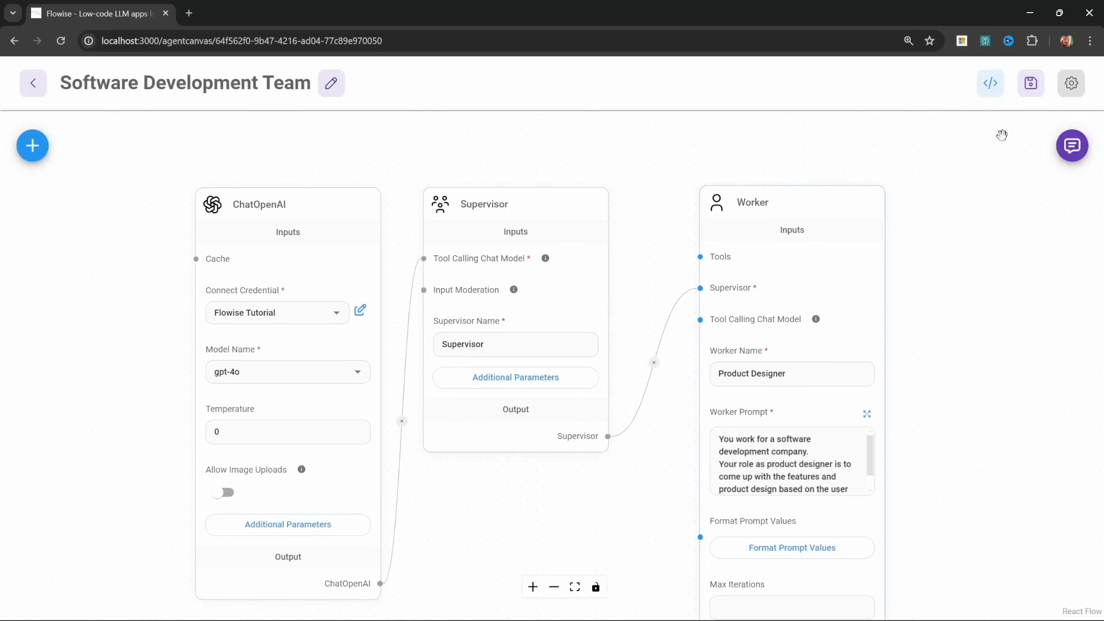
Open the agentflow's test chat in expanded view and send the message "Build a To Do List app".
left_click(1072, 145)
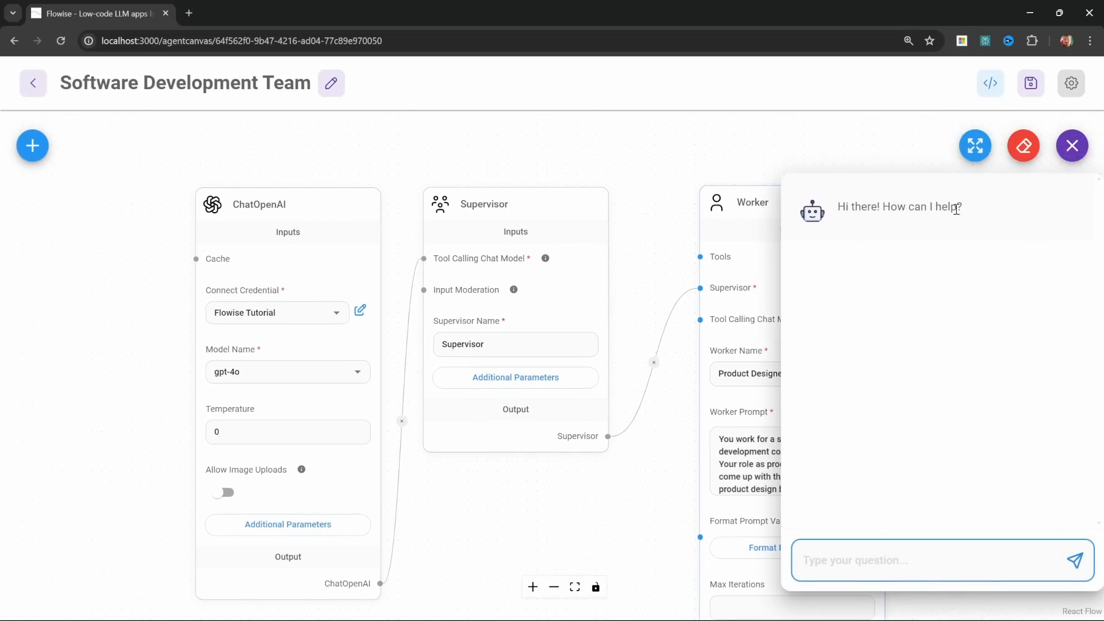
left_click(975, 147)
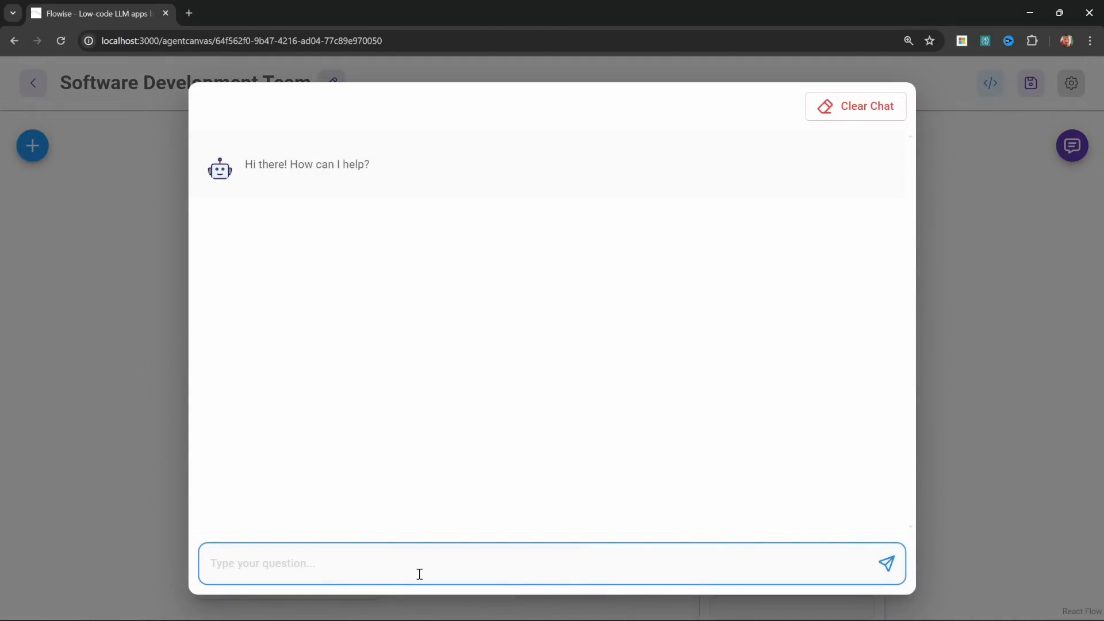
type("Build a To Do List app")
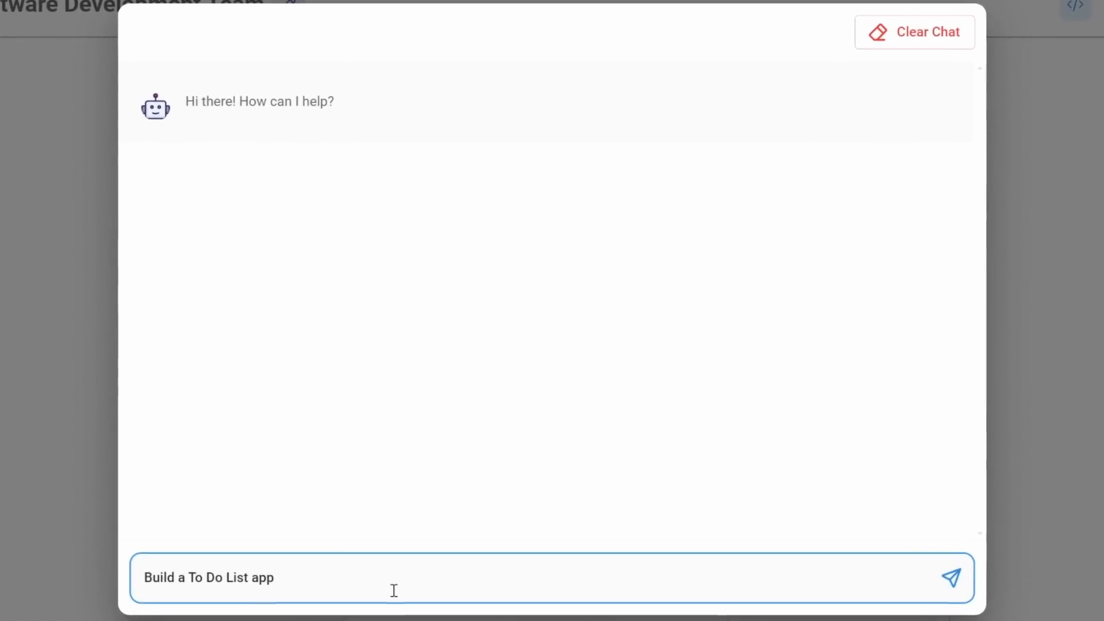
key("Return")
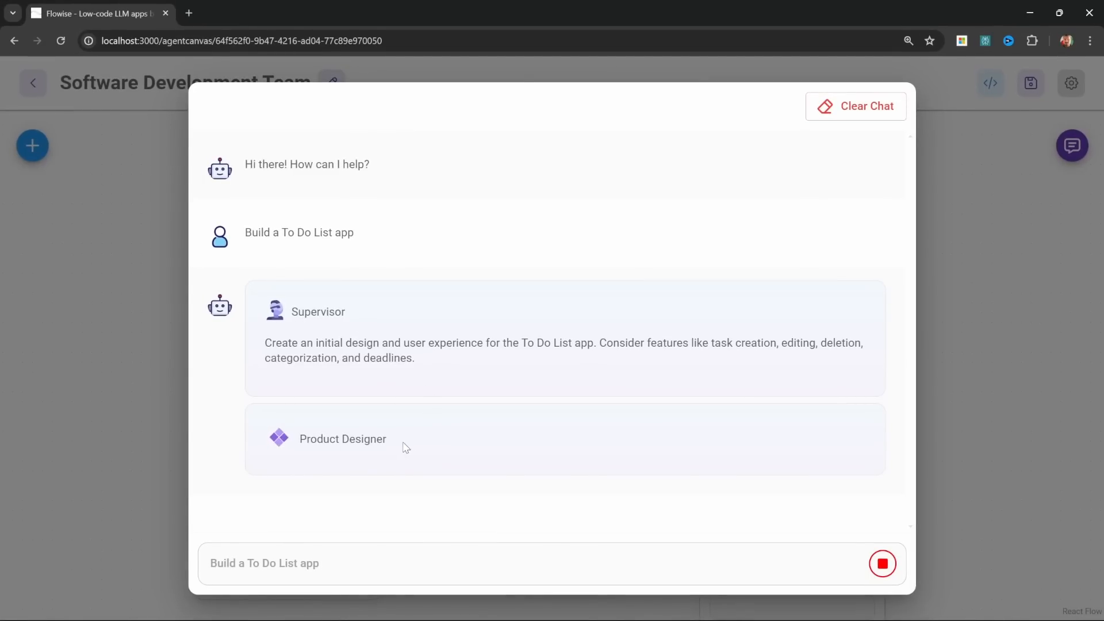
Read through the Supervisor's instruction and the Product Designer's feature, technology stack and wireframe response, and close the chat.
left_click_drag(433, 443, 299, 442)
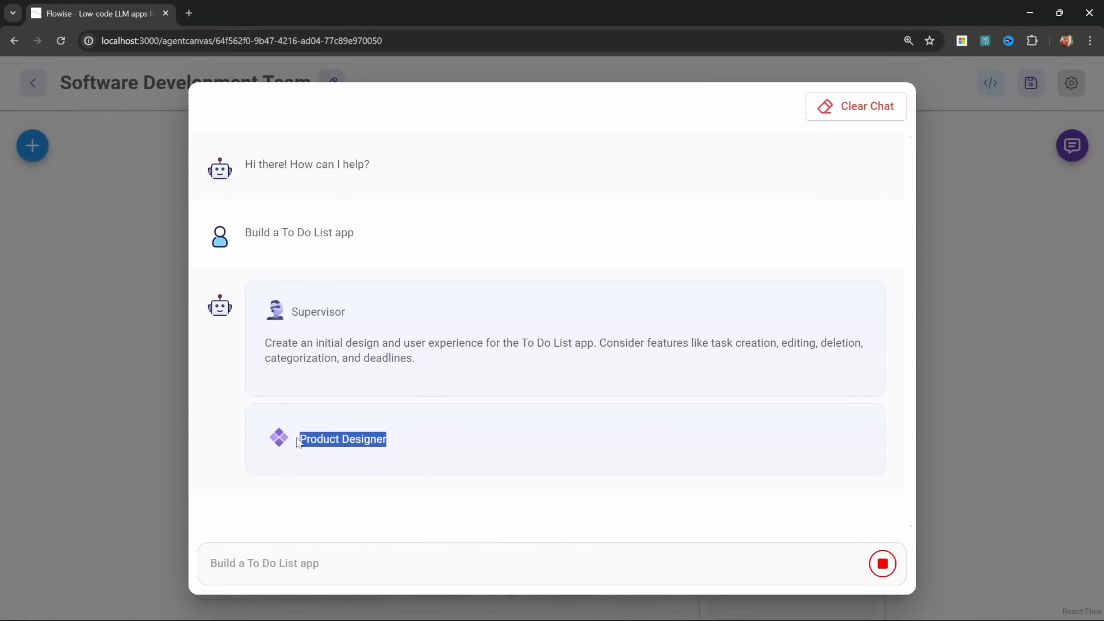
left_click(373, 445)
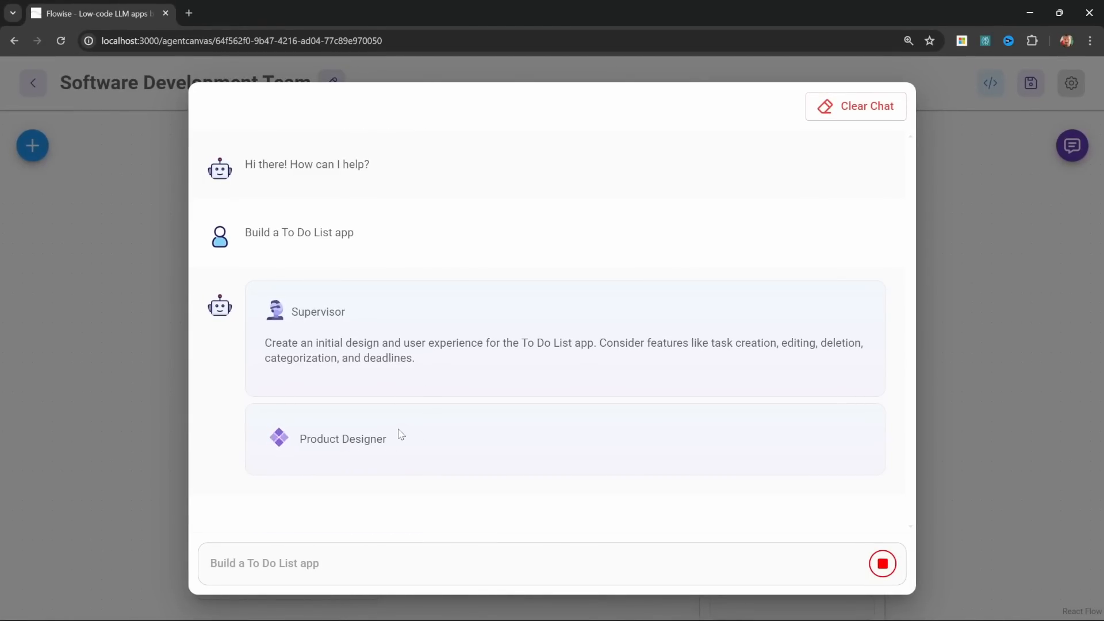
scroll(489, 436, "up", 12)
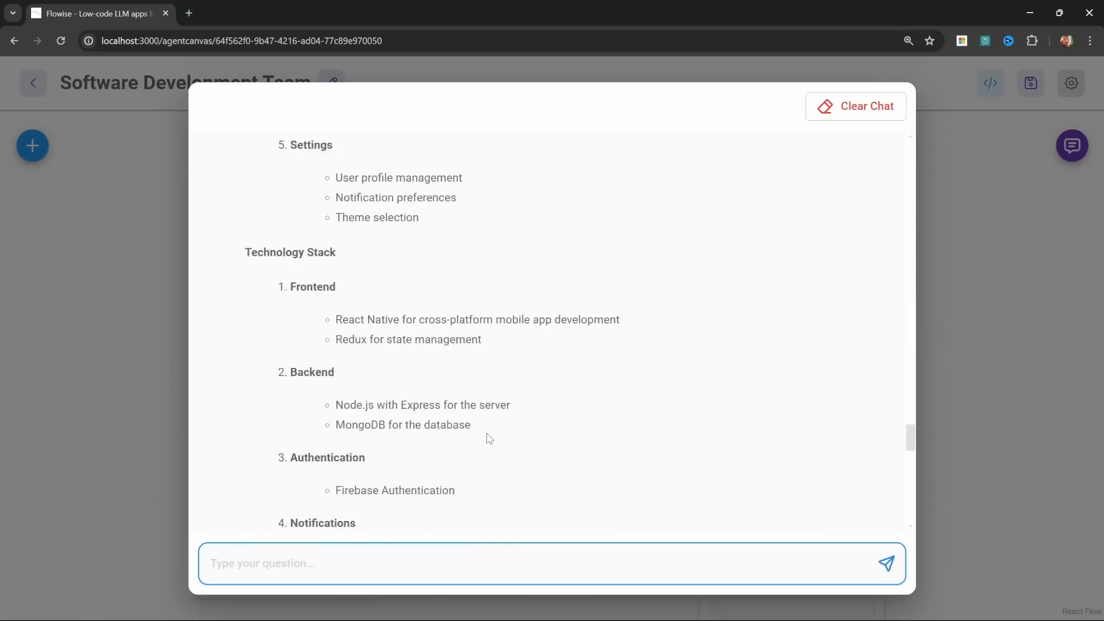
scroll(489, 437, "up", 15)
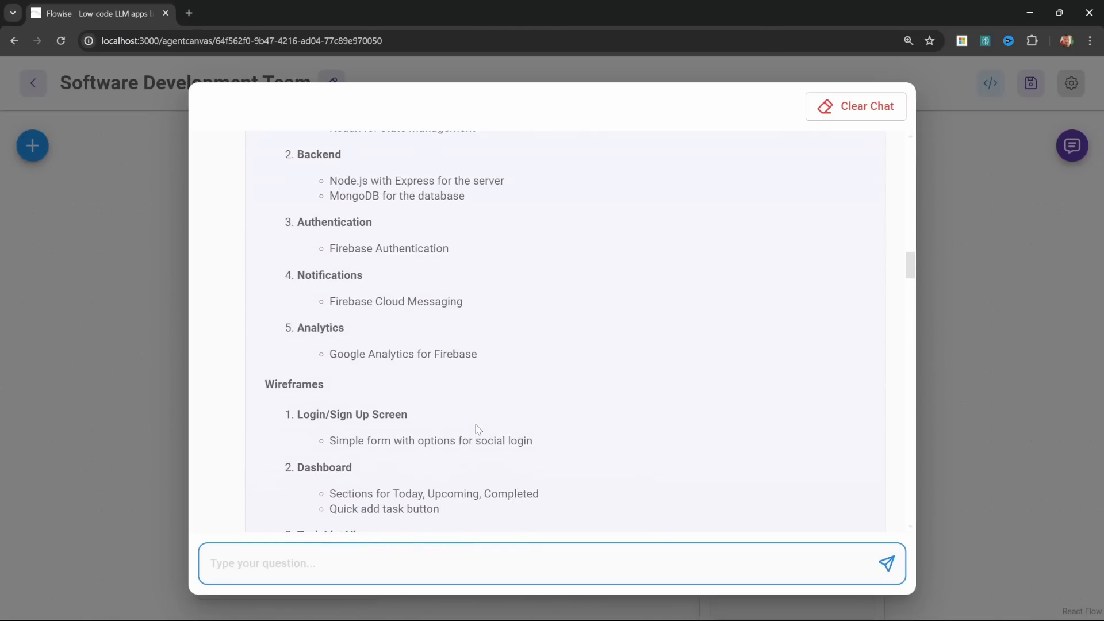
scroll(475, 429, "up", 15)
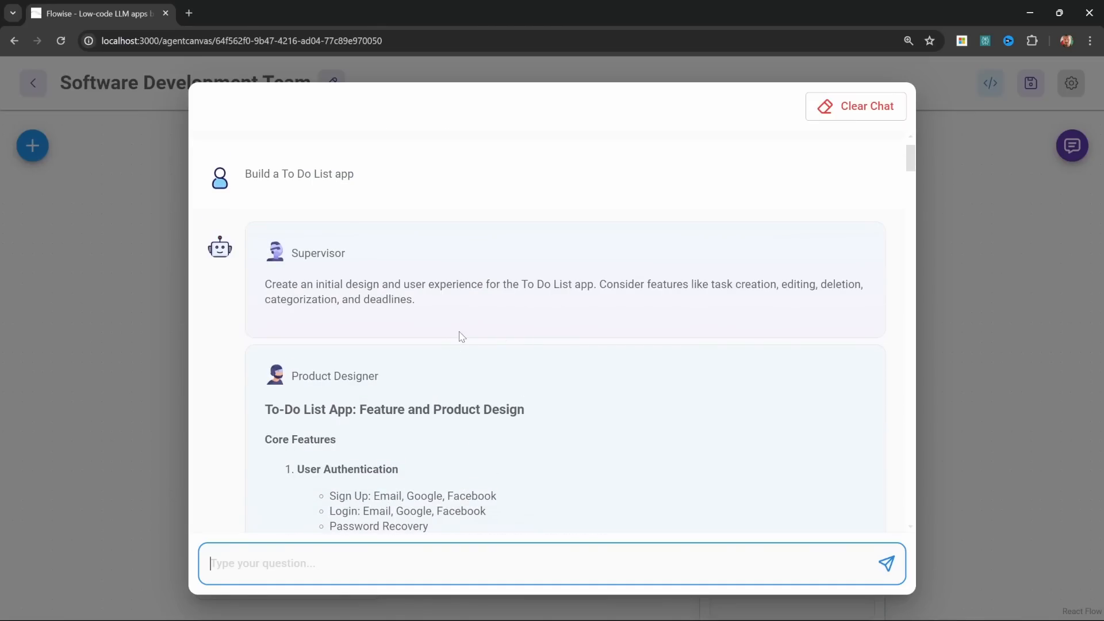
scroll(461, 336, "down", 3)
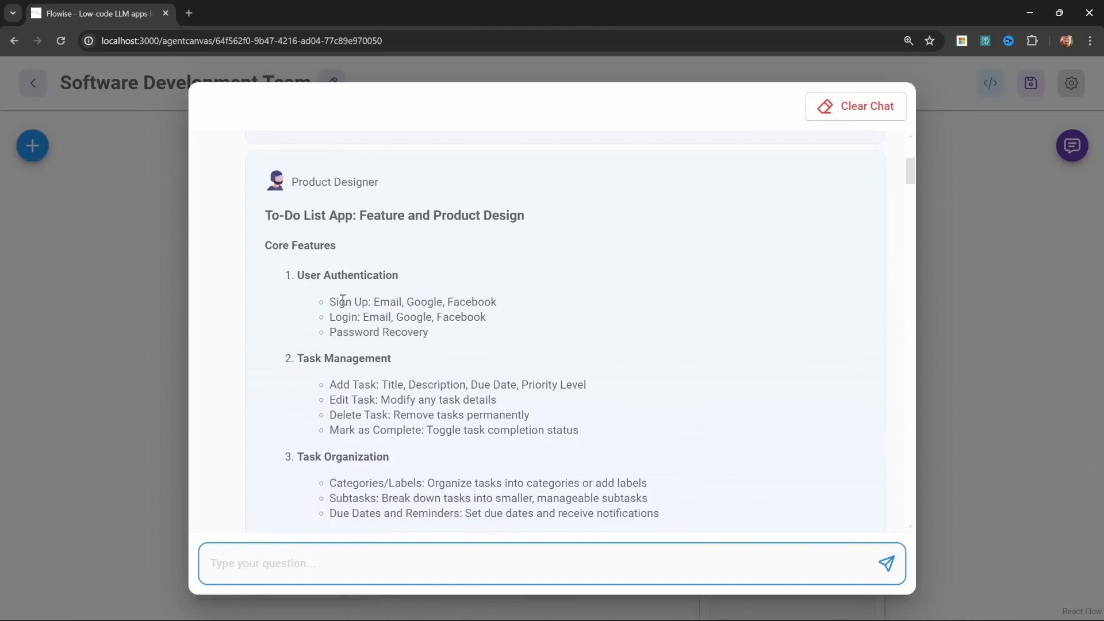
scroll(343, 300, "down", 13)
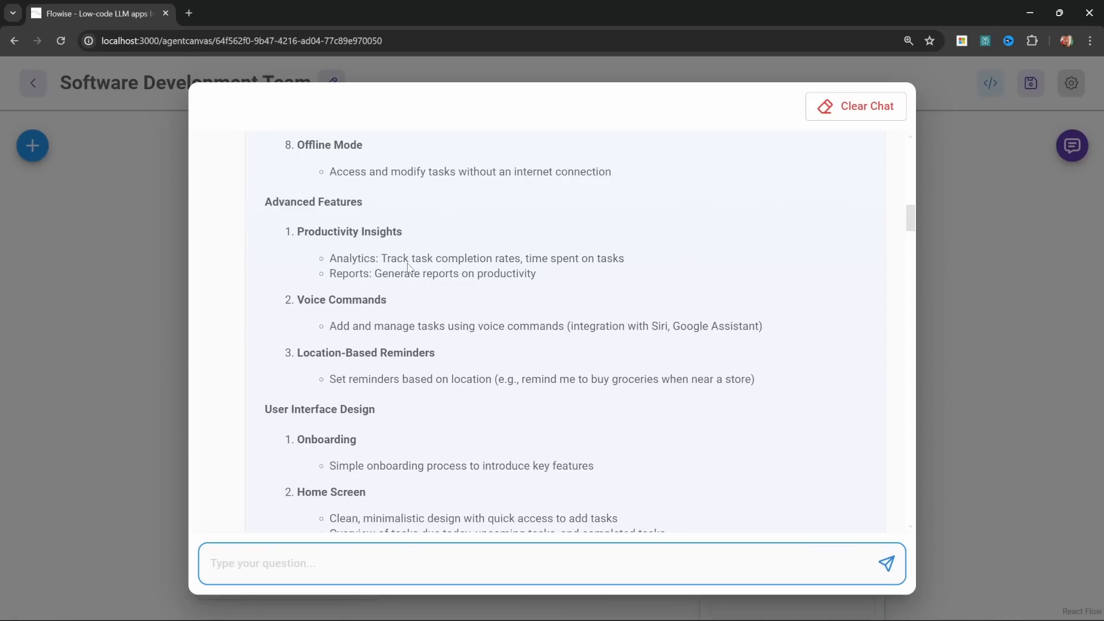
scroll(346, 308, "down", 2)
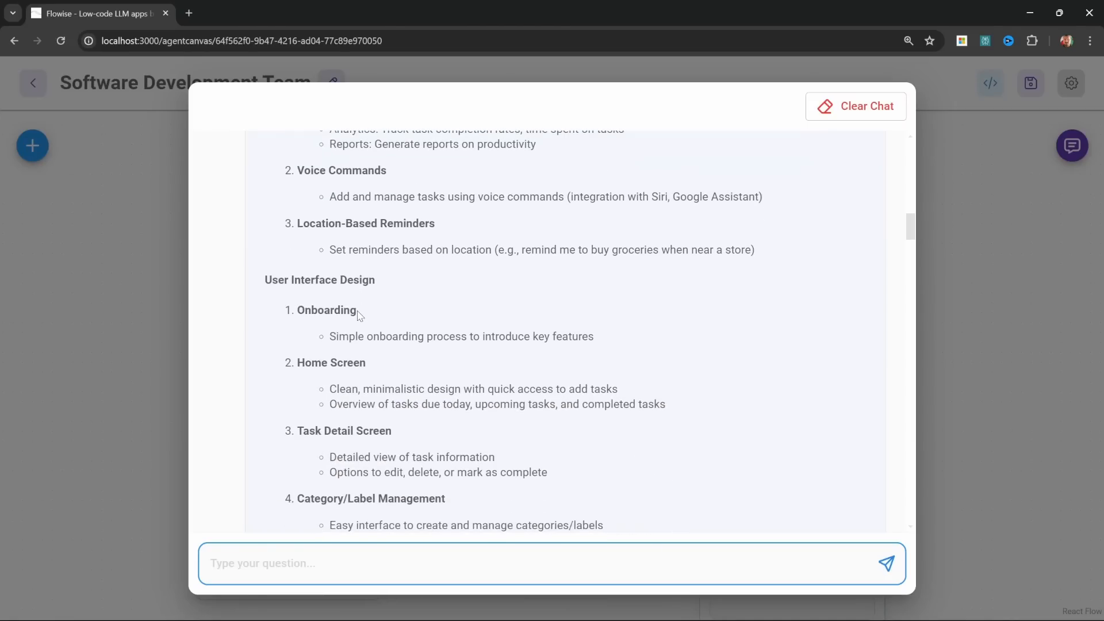
scroll(370, 293, "down", 9)
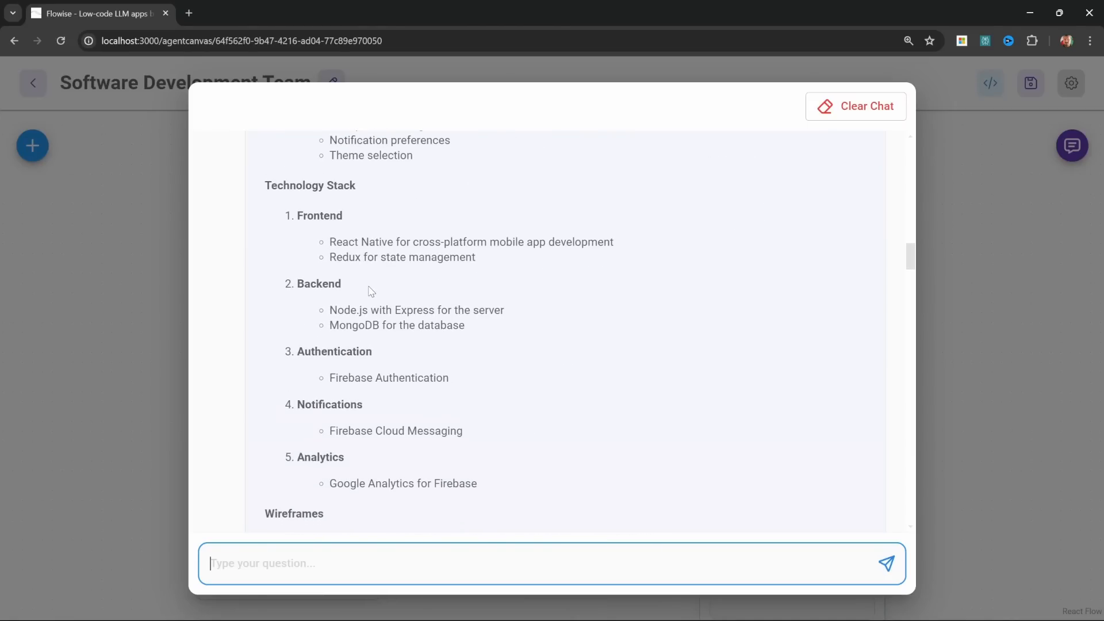
scroll(476, 322, "down", 6)
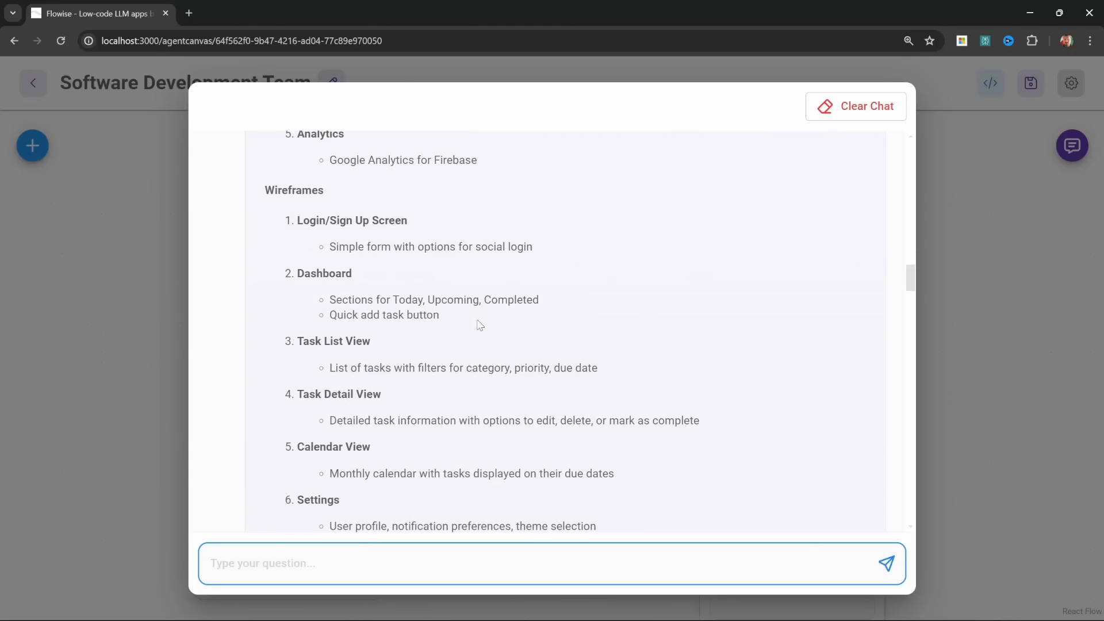
key("Escape")
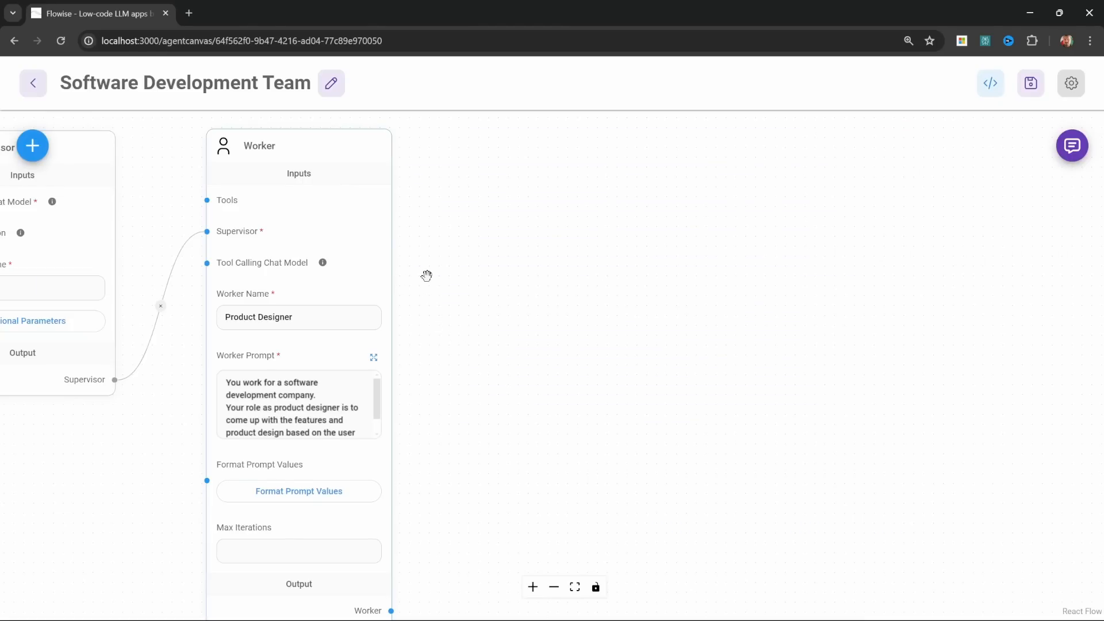
Add a second Worker node beside the Product Designer worker and set its worker name to Developer.
left_click(33, 145)
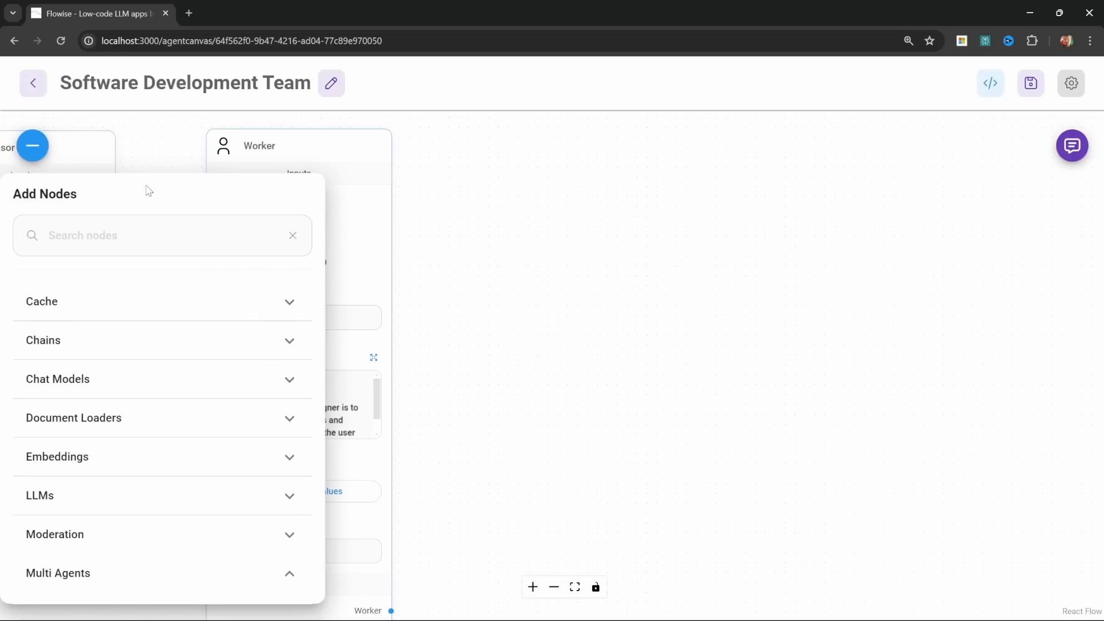
scroll(230, 397, "down", 3)
left_click_drag(104, 495, 495, 325)
left_click(498, 326)
type("Developer")
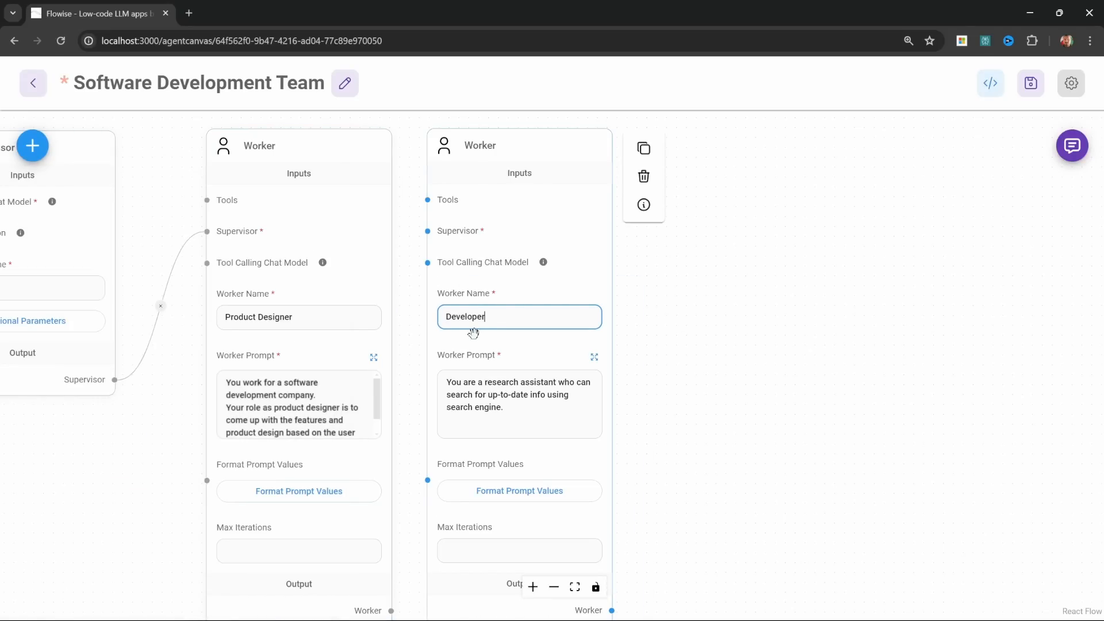
left_click(473, 333)
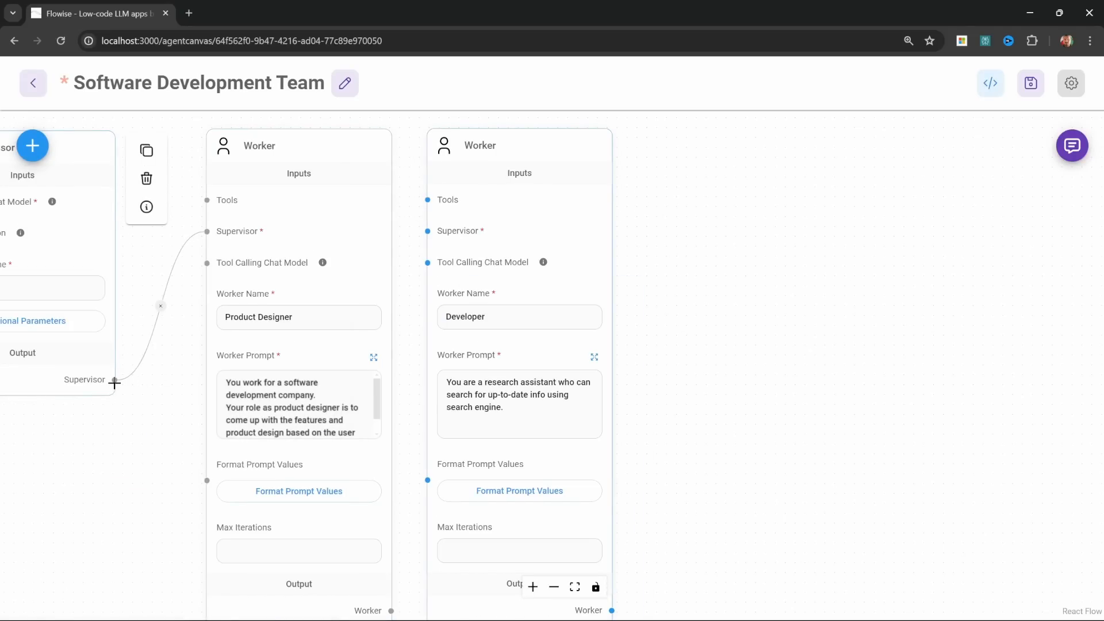
Connect the Supervisor to the Developer worker and prompt it as an experienced software developer using React, Nextjs, TailwindCSS, Express, Javascript and Node.
left_click_drag(116, 379, 427, 231)
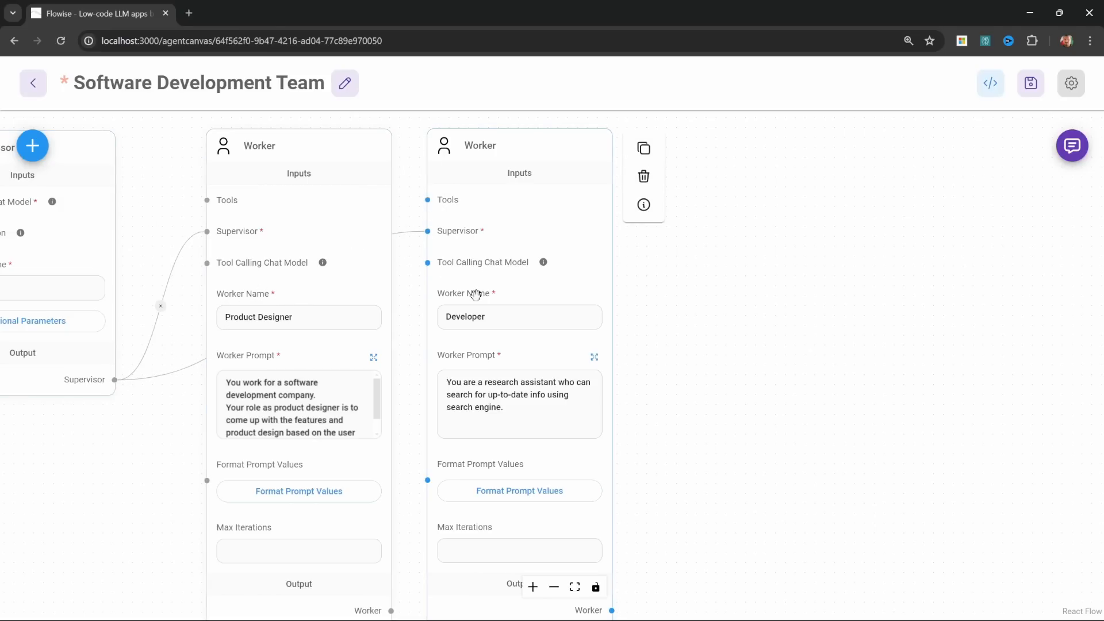
left_click(595, 358)
key("ctrl+a")
type("You work for a software development company. As an experienced software developer you build software solution using React, Nextjs, TailwindCSS, Express, Javascript and Node.")
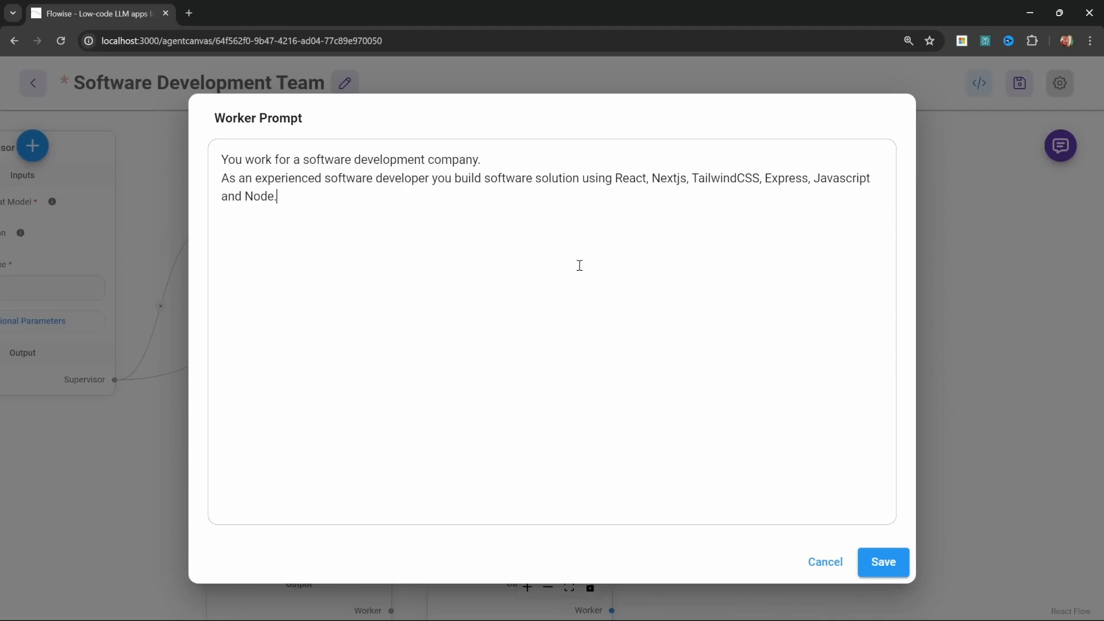
left_click(884, 562)
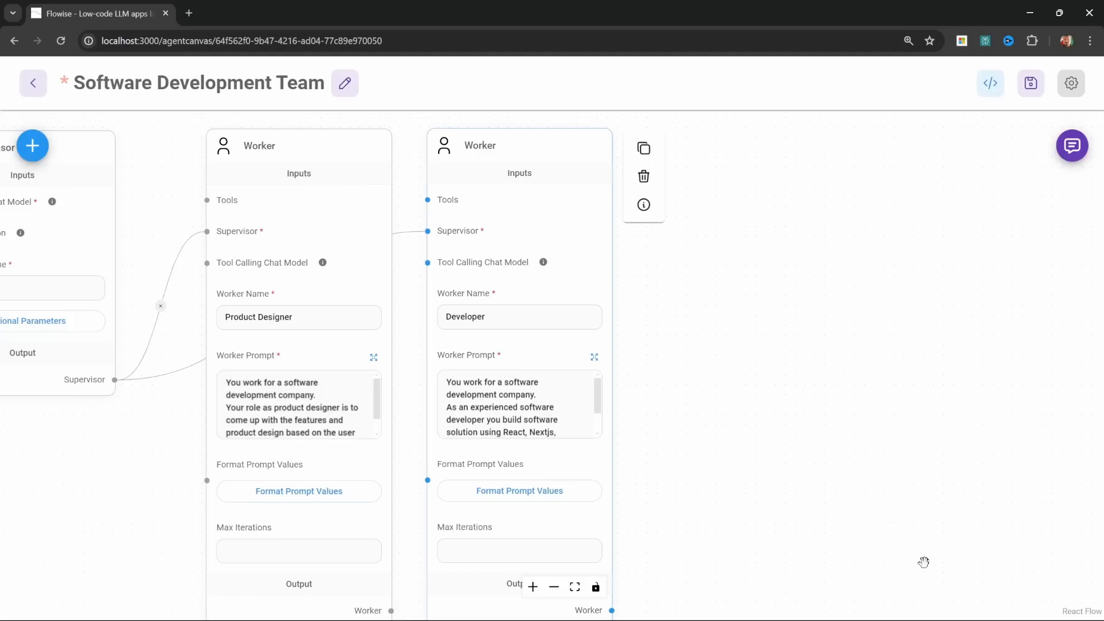
Add a third Worker node beside the Developer, connect the Supervisor to it, and set its worker name to Technical Writer.
left_click(32, 146)
scroll(182, 316, "down", 5)
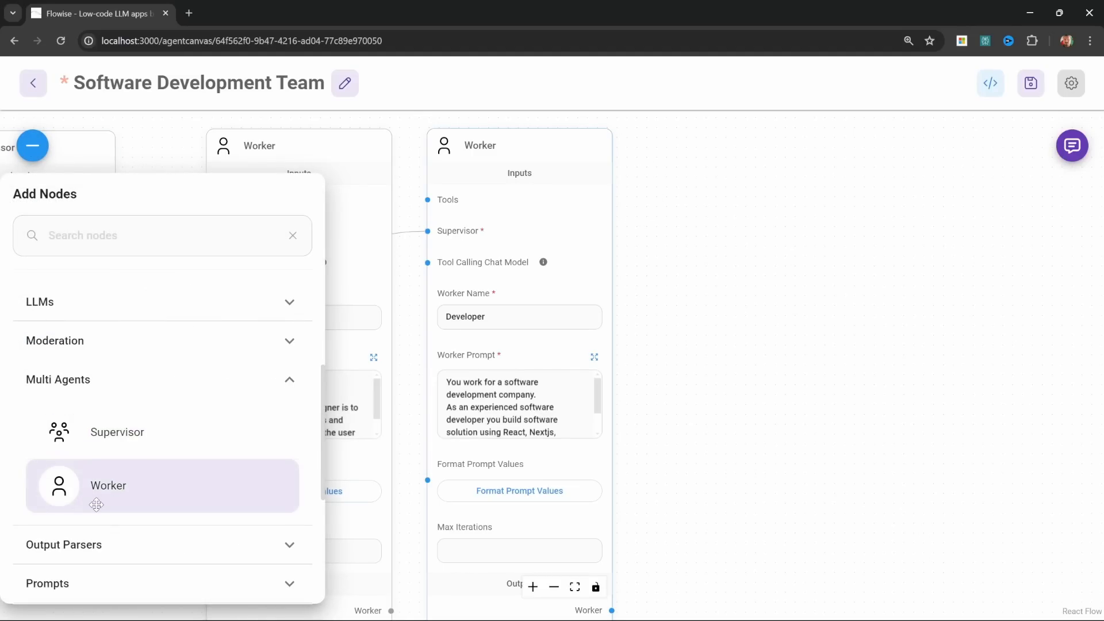
left_click_drag(97, 505, 738, 149)
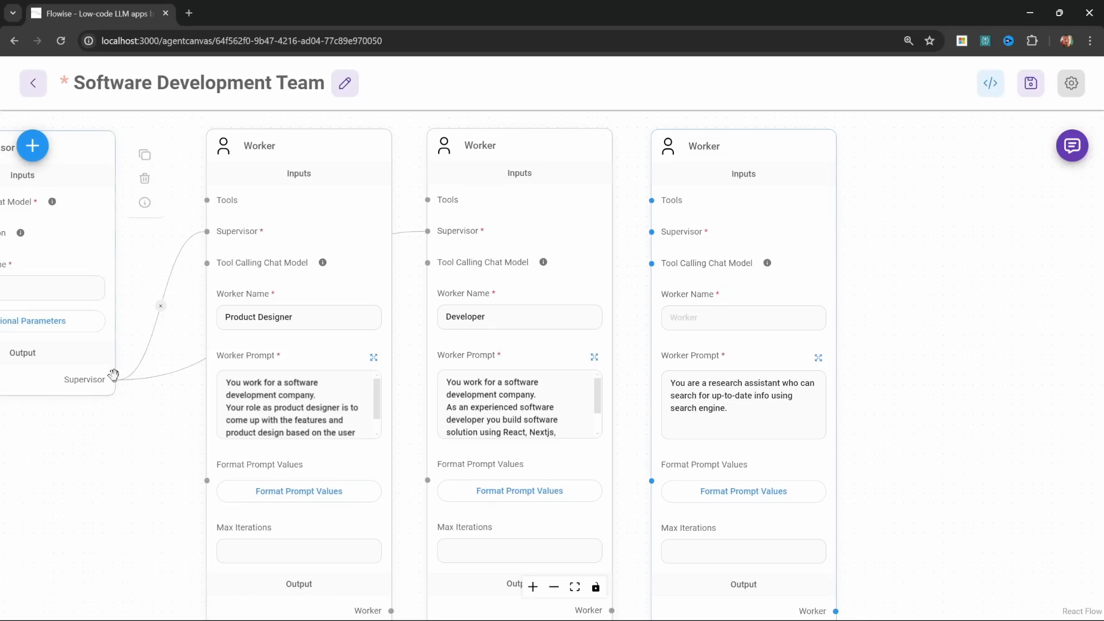
left_click_drag(115, 378, 652, 231)
left_click(720, 318)
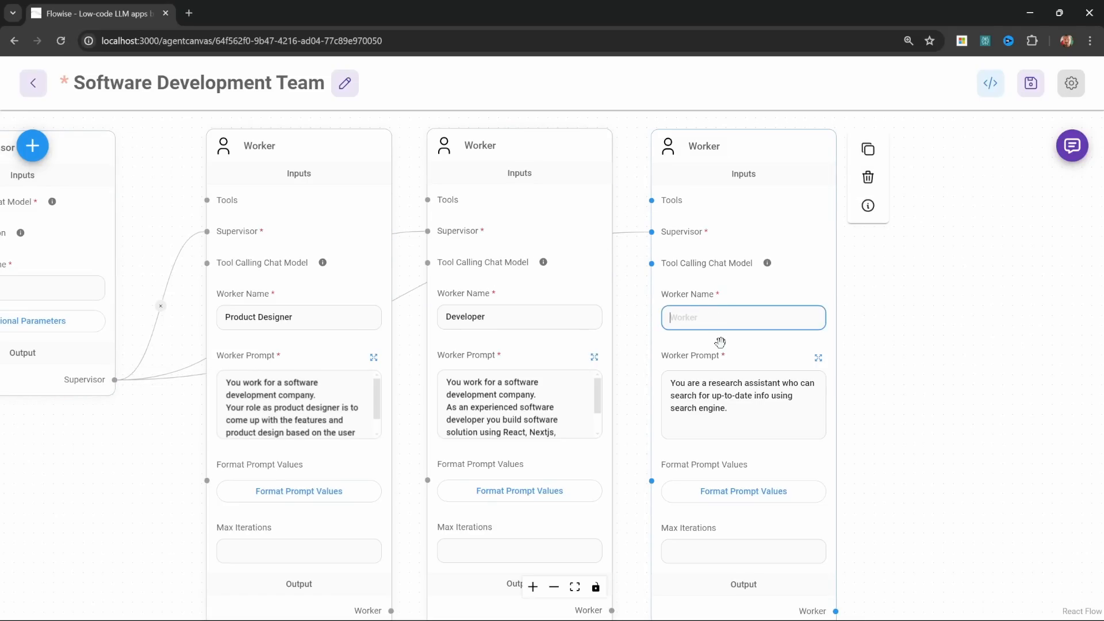
type("Technical Writer")
Prompt the Technical Writer to write a detailed markdown user manual based on the team's product design and code, and save the agentflow.
left_click(765, 404)
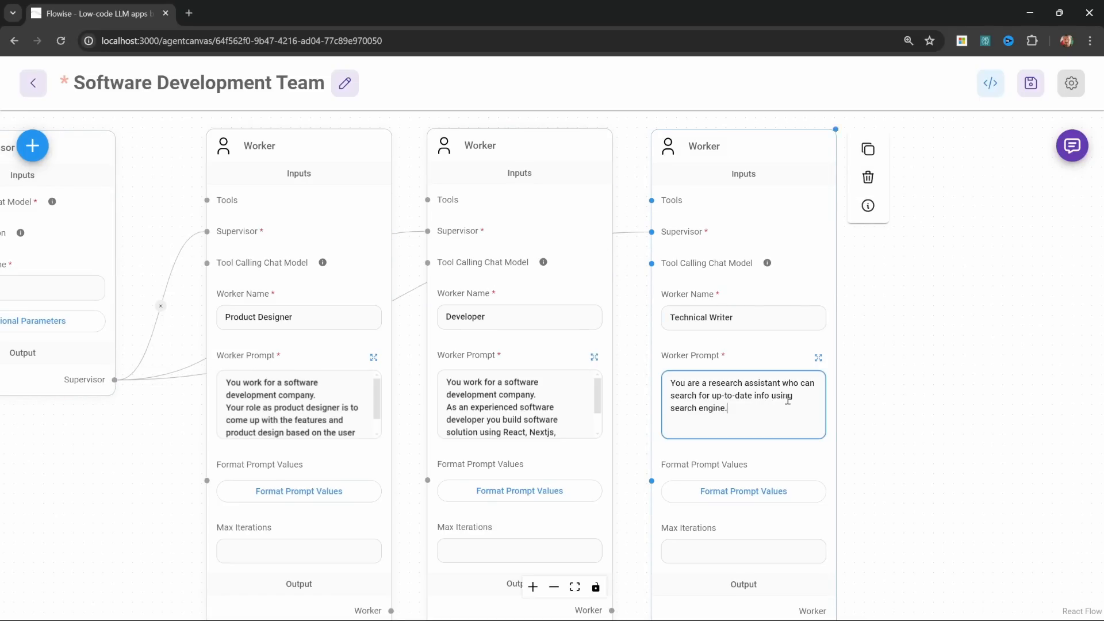
left_click(819, 359)
key("ctrl+a")
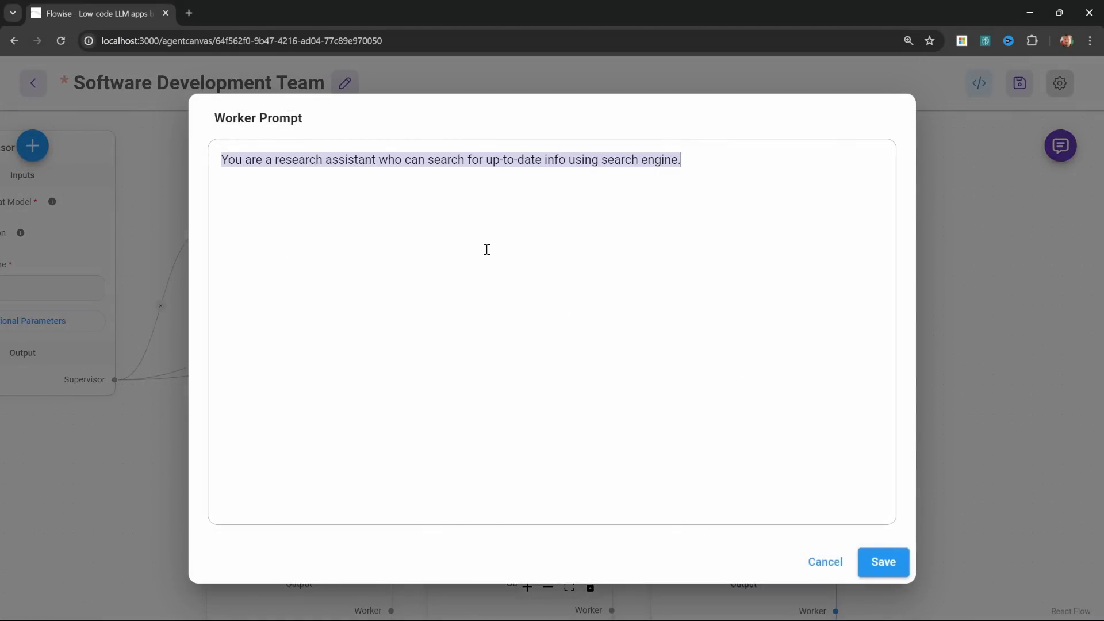
type("You work for a software development company. Write a detailed user manual based on the product design and code written by the team members. The manual should be in markdown format.")
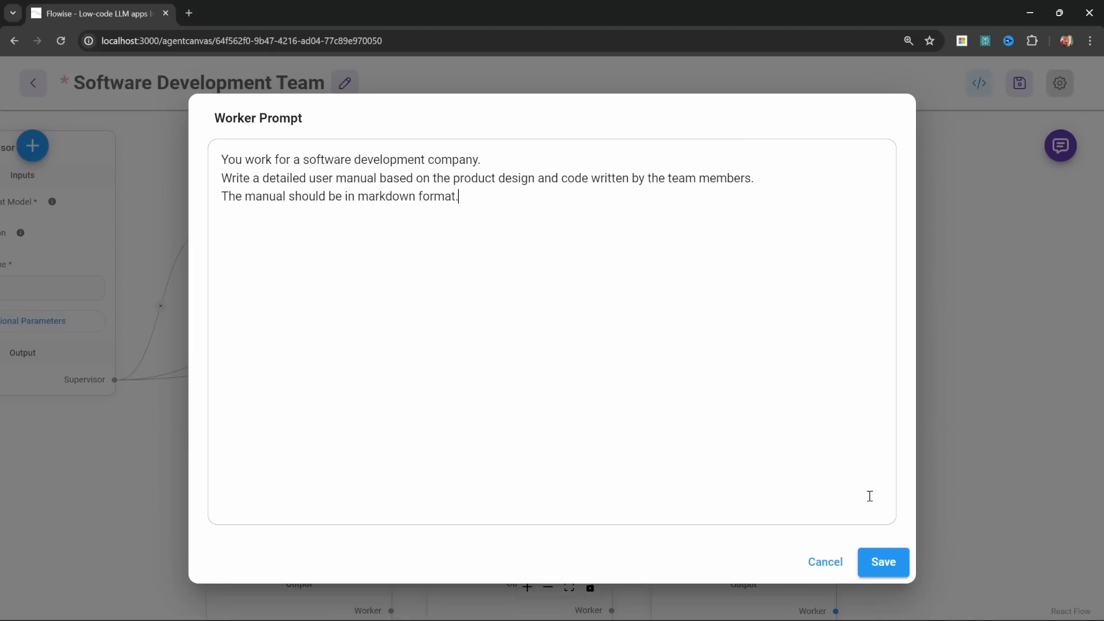
left_click(882, 561)
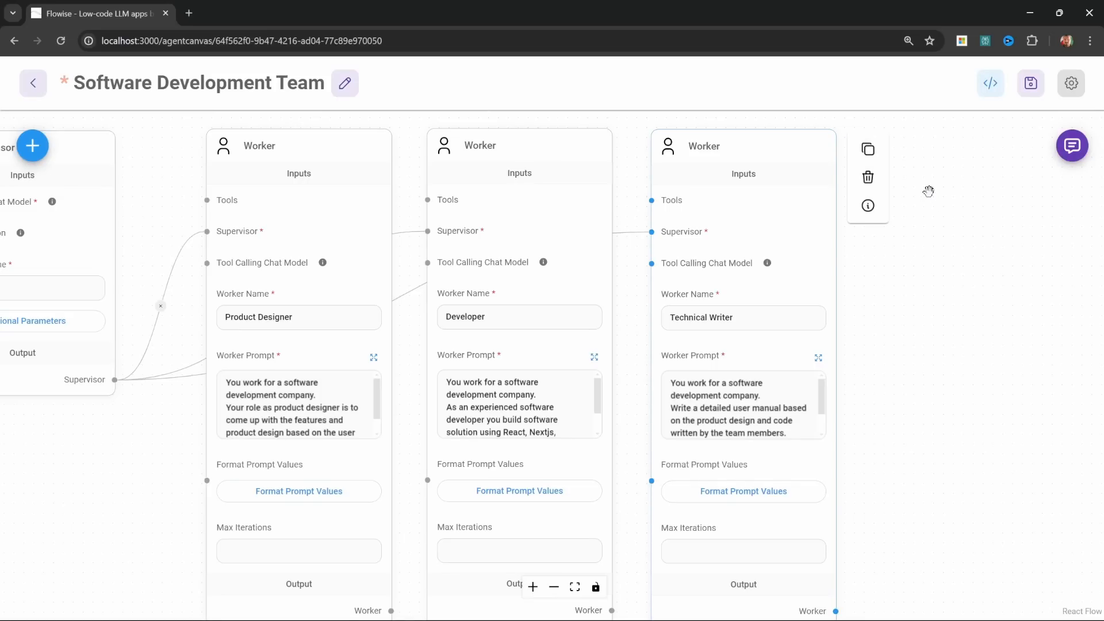
left_click(1031, 85)
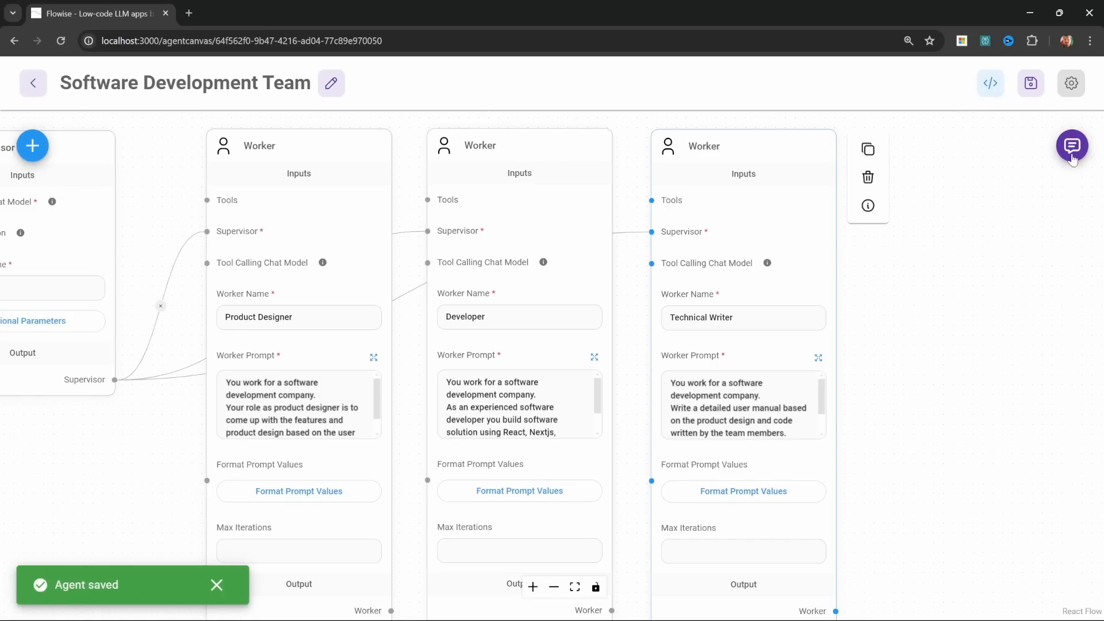
Clear the chat history in the expanded test chat and send the message "Build a To Do List app".
left_click(1073, 145)
left_click(975, 147)
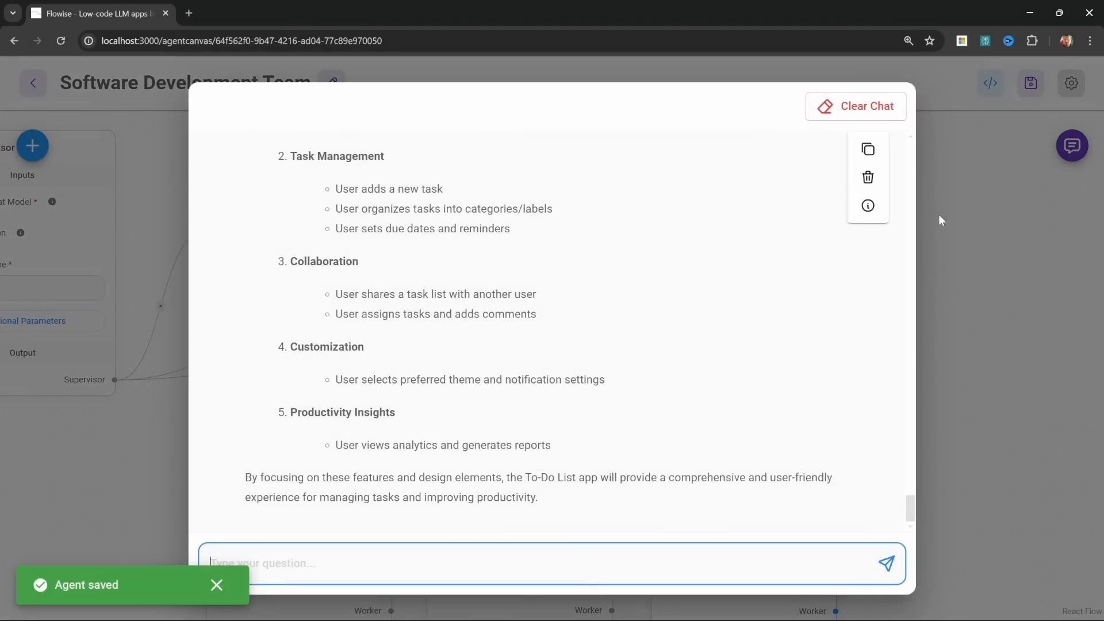
left_click(852, 103)
left_click(696, 378)
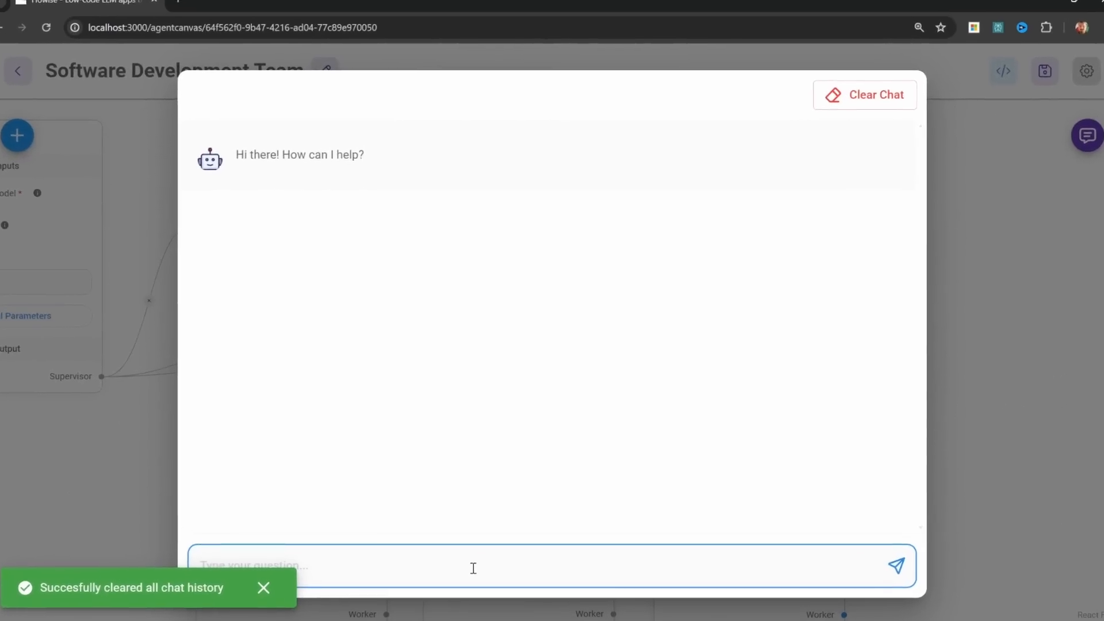
type("Build a To Do List app")
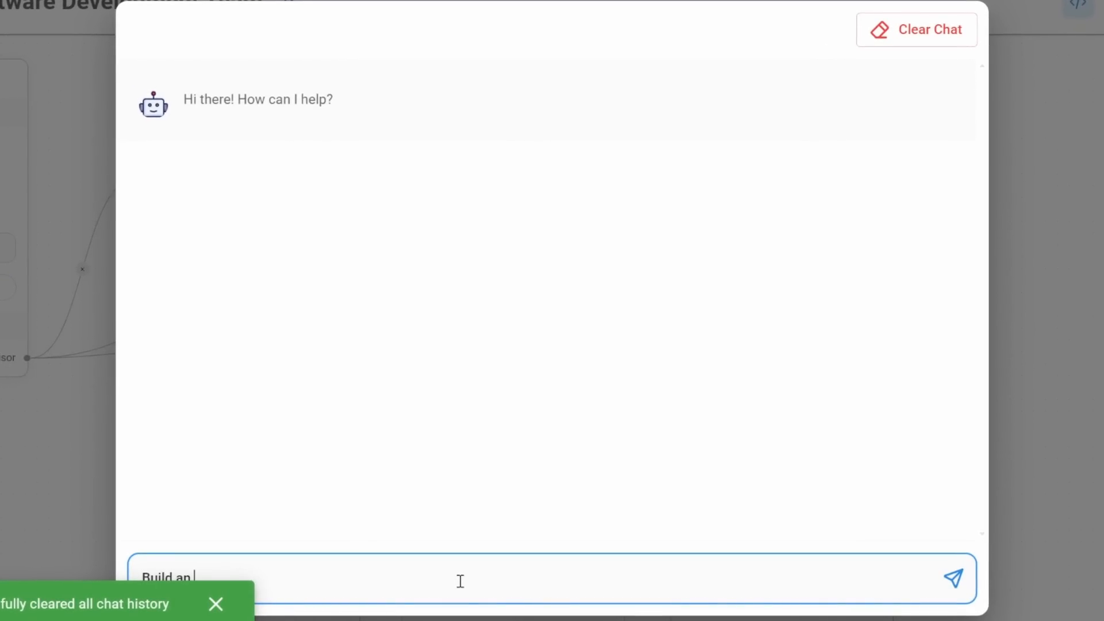
key("Return")
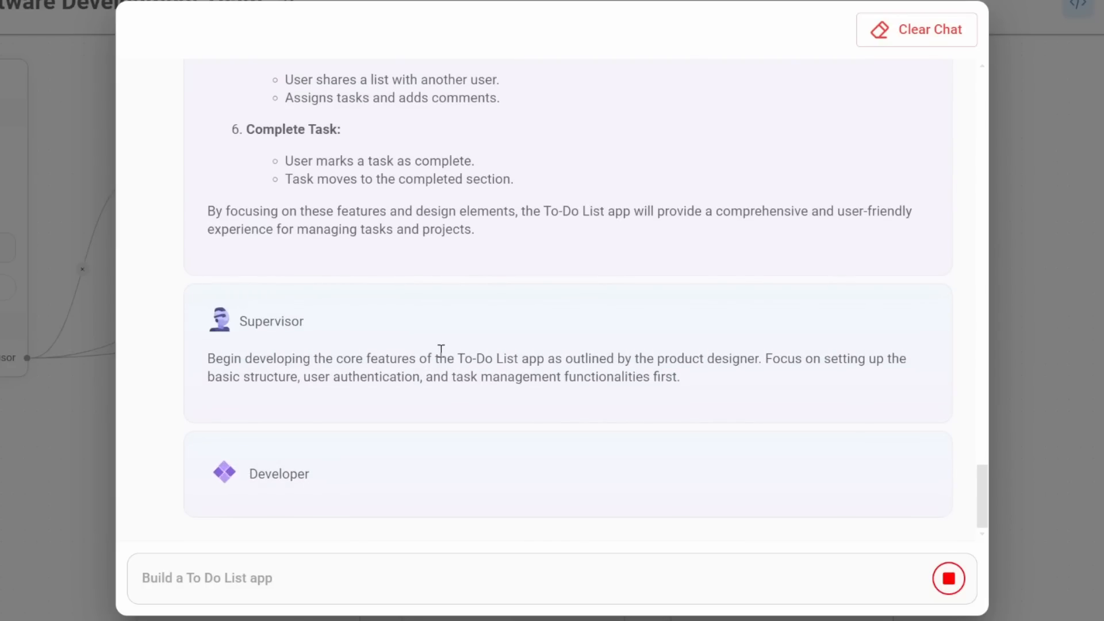
Read through the Product Designer's, Developer's and Technical Writer's responses in the test chat, including the user manual.
scroll(525, 365, "up", 5)
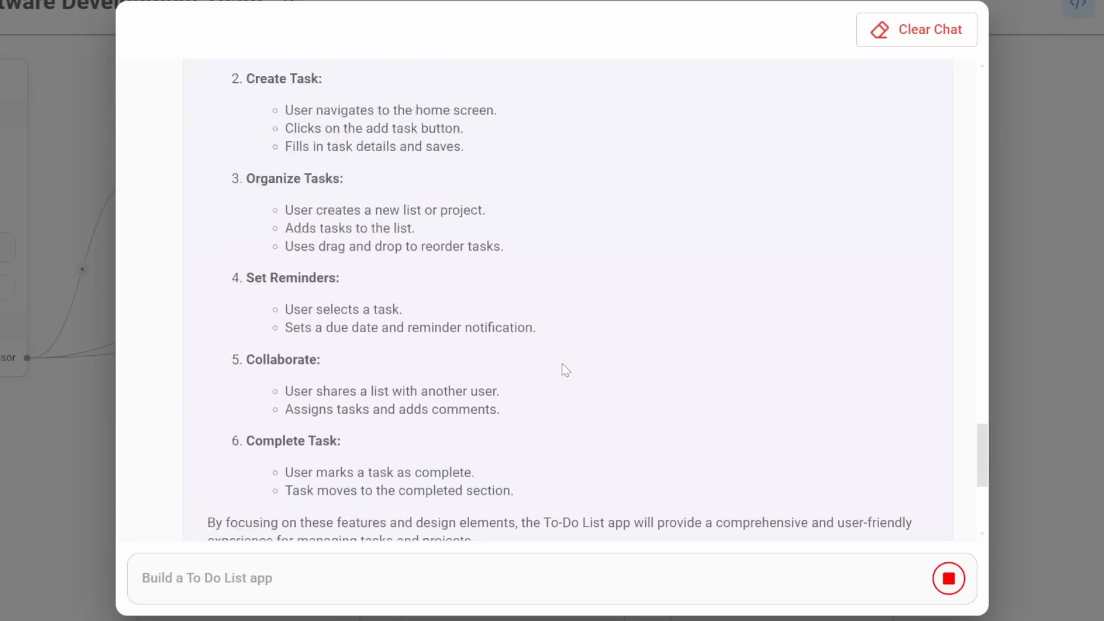
scroll(566, 370, "down", 5)
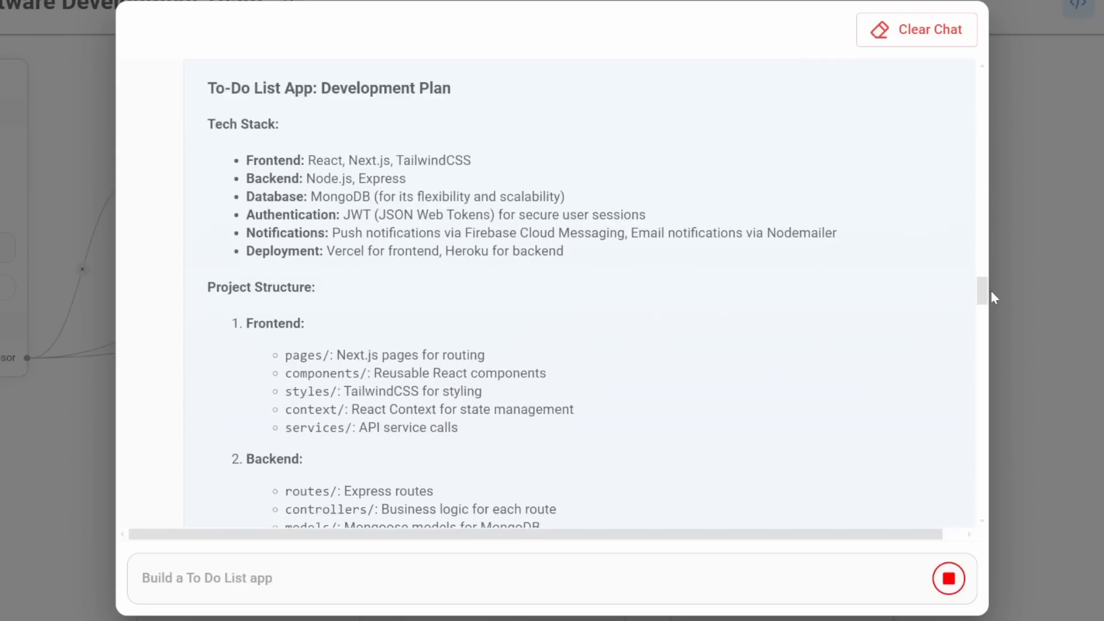
left_click_drag(992, 292, 964, 460)
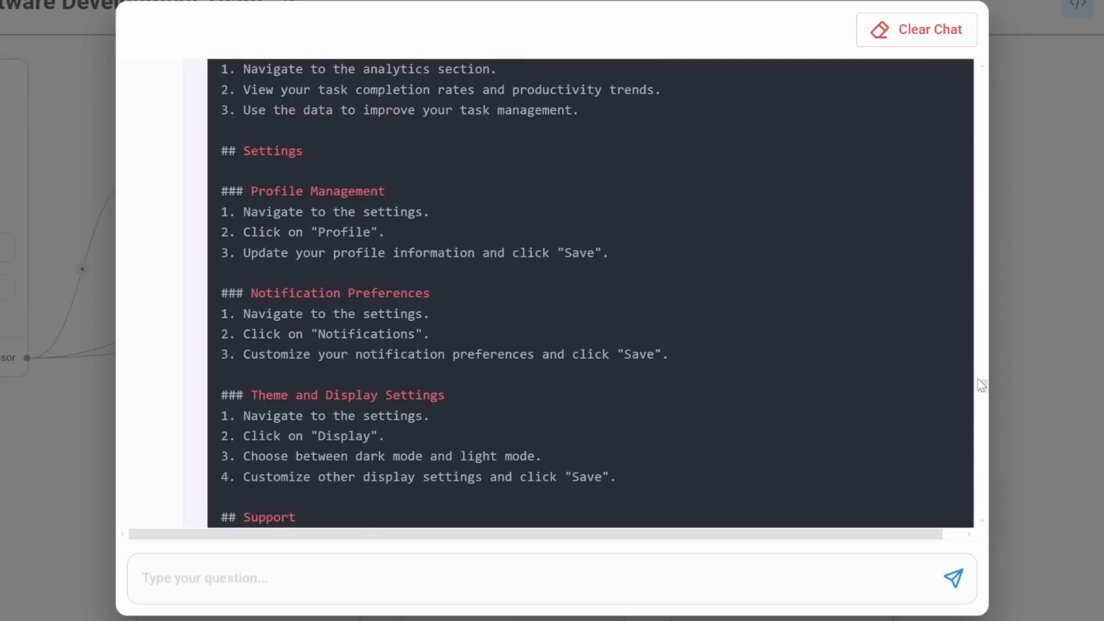
left_click_drag(982, 385, 976, 274)
scroll(677, 397, "down", 5)
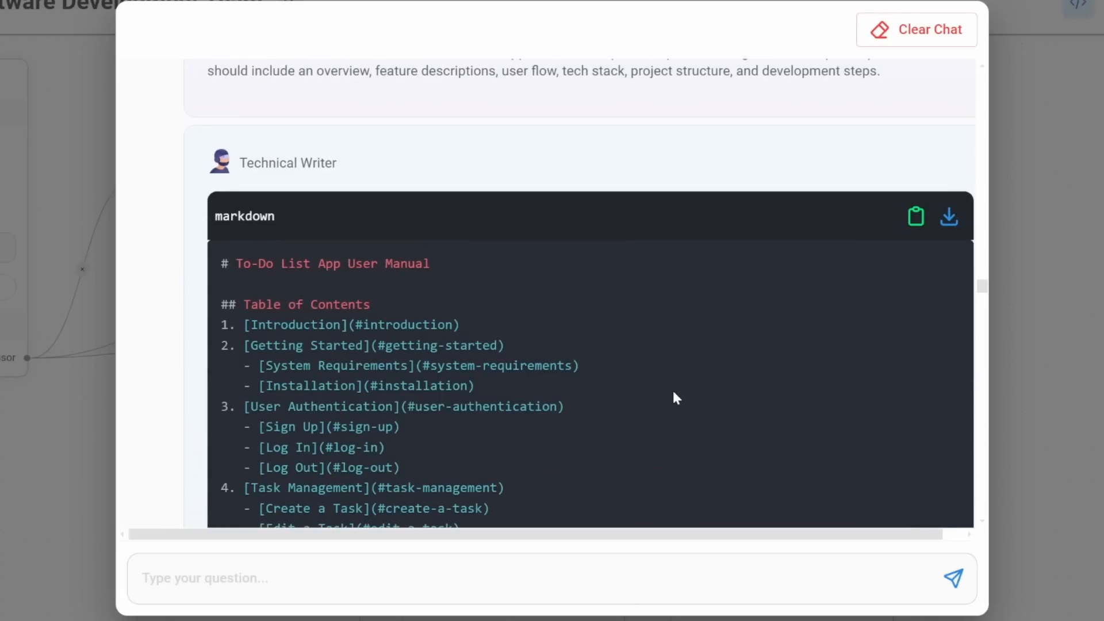
scroll(676, 397, "down", 2)
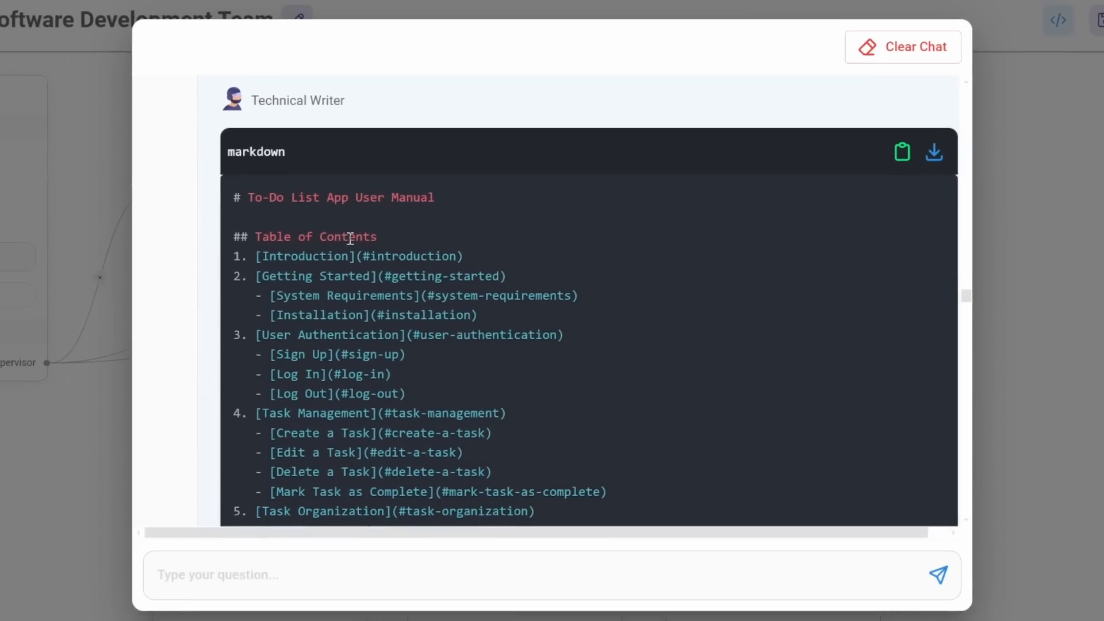
scroll(343, 233, "down", 2)
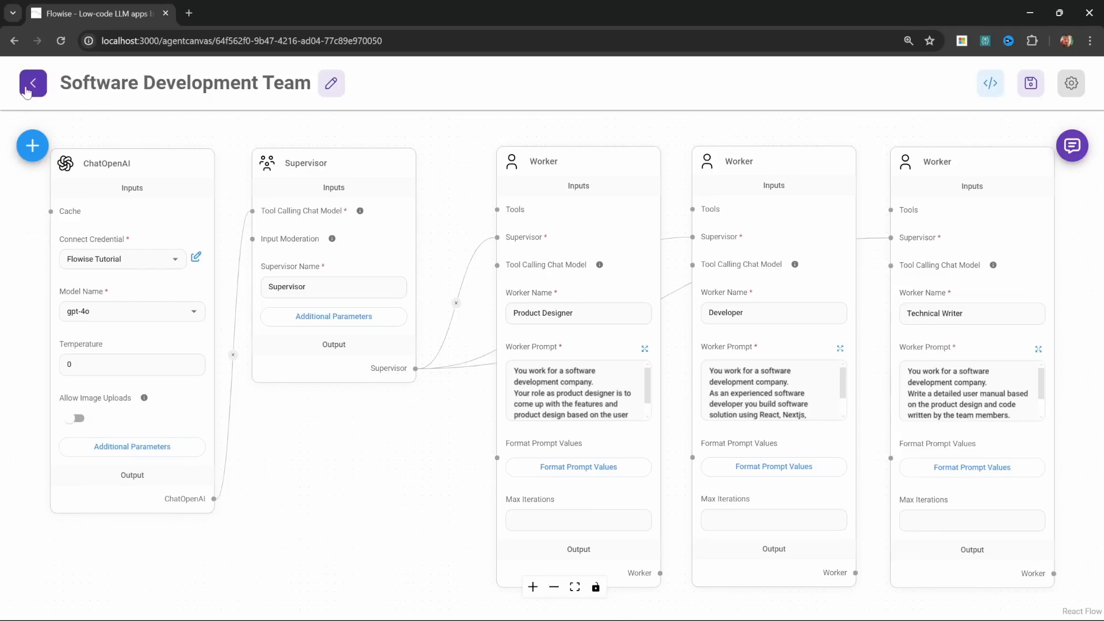
Return to the agentflows list, create a new agentflow, and save it as "Lead Outreach Team".
left_click(27, 91)
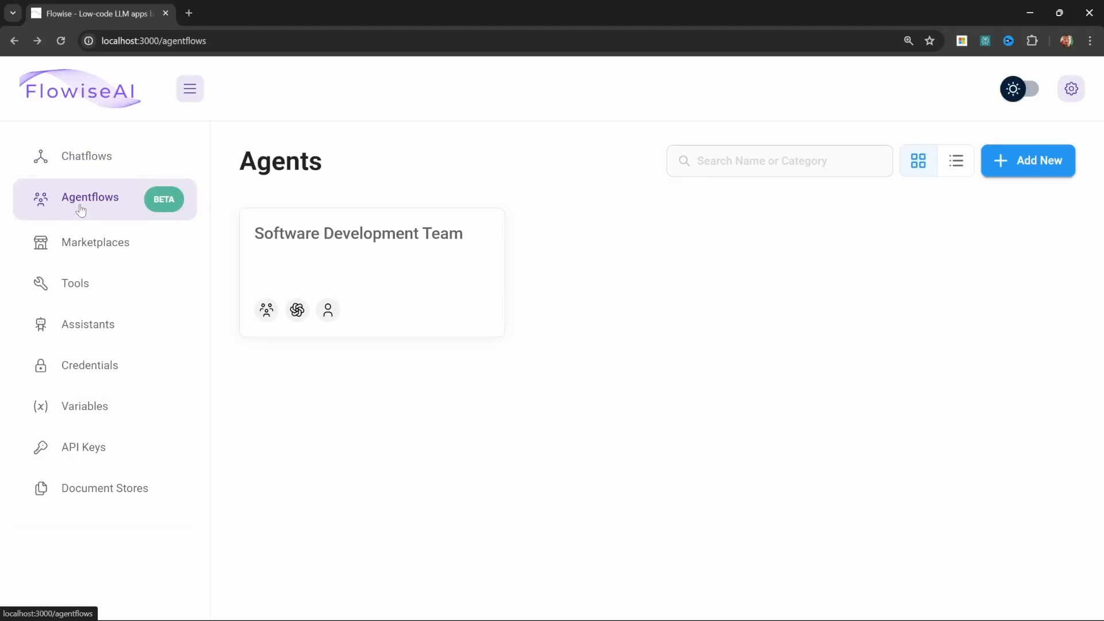
left_click(1021, 160)
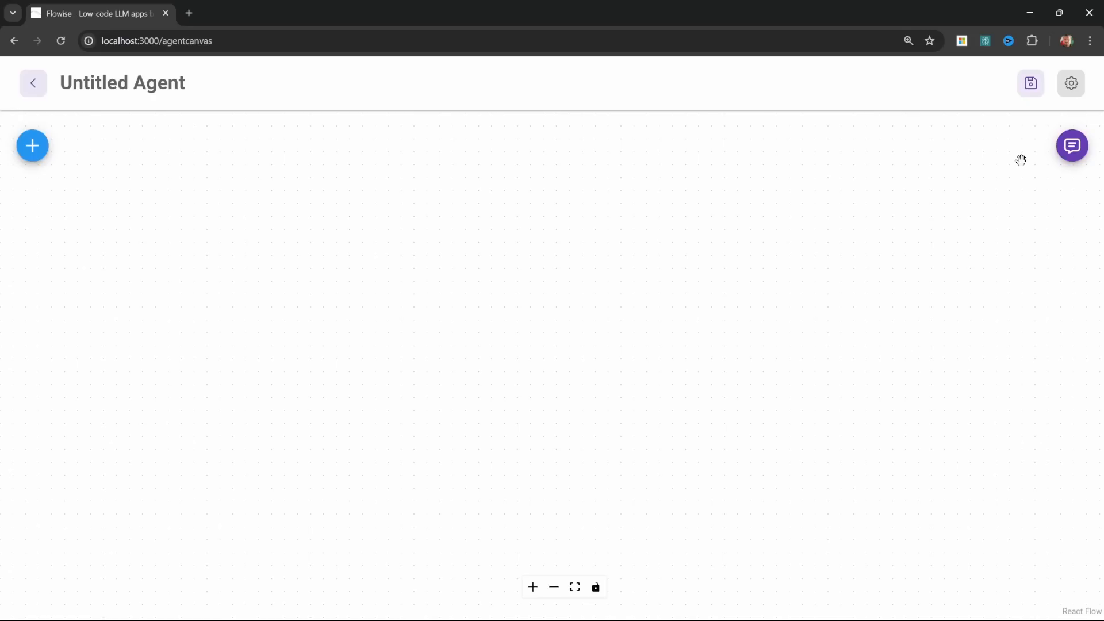
left_click(1032, 86)
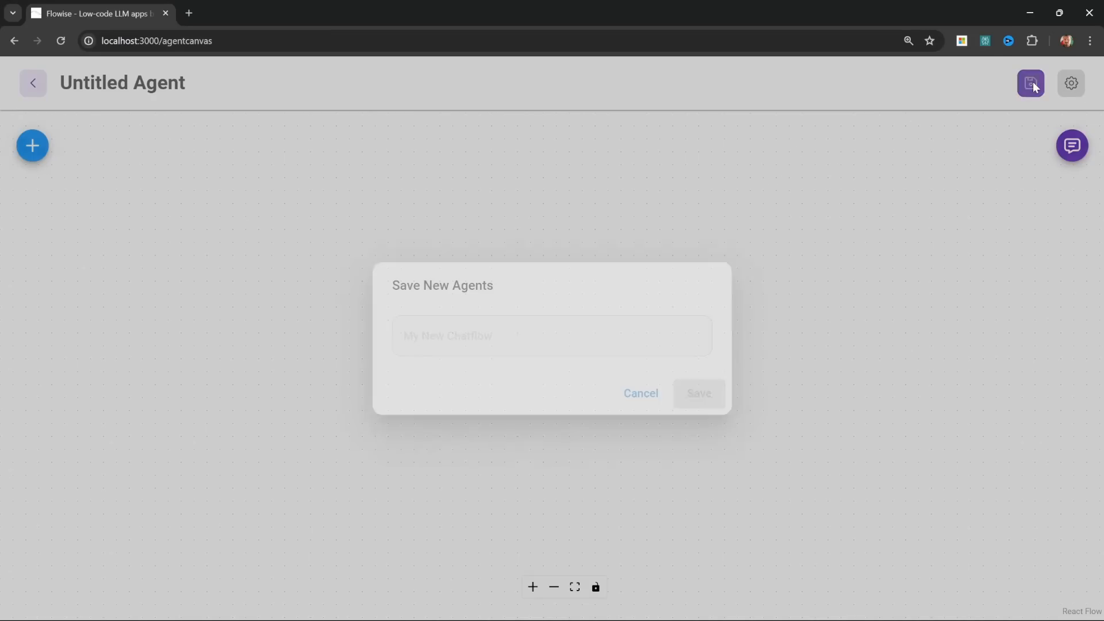
left_click(474, 352)
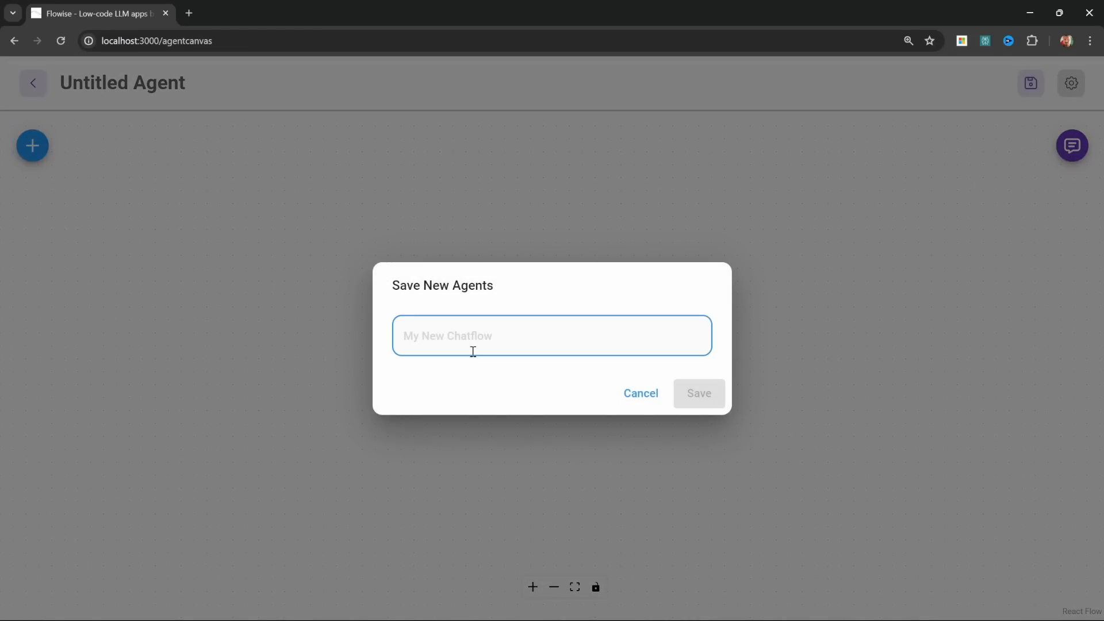
type("Lead Outreach Team")
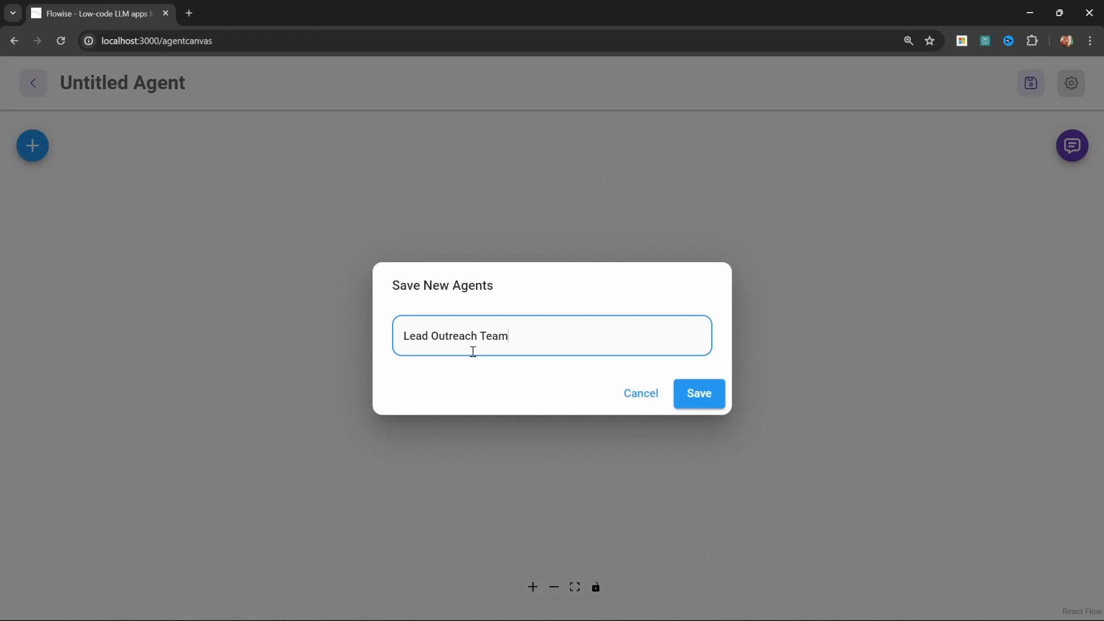
left_click(708, 404)
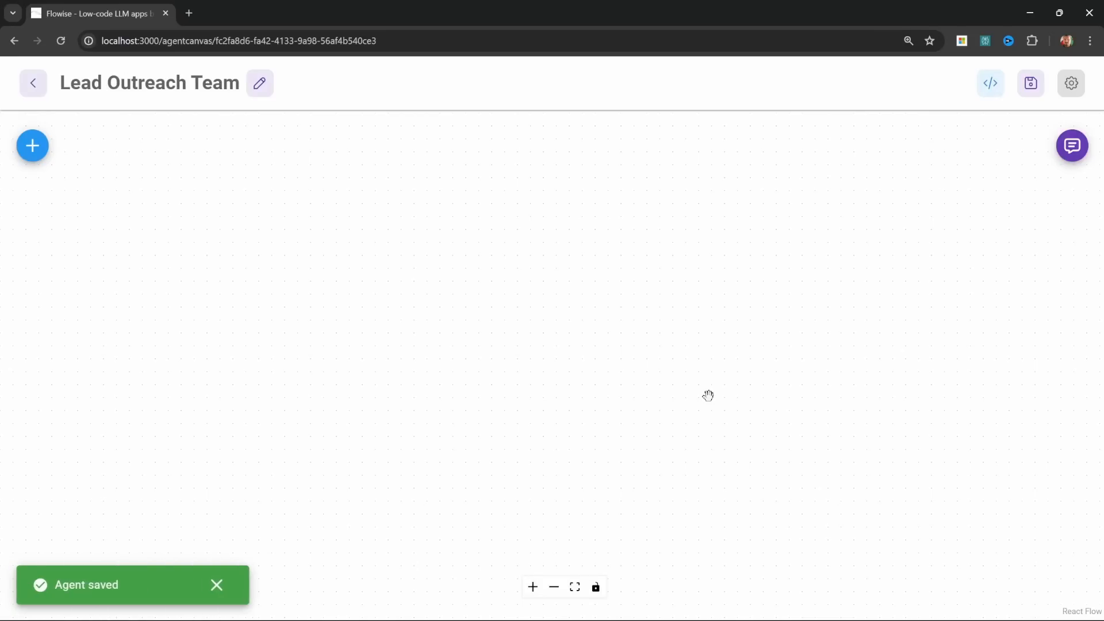
Add a Supervisor node from the Multi Agents category to the empty canvas.
left_click(32, 145)
left_click(64, 542)
scroll(180, 448, "down", 5)
scroll(188, 446, "up", 2)
left_click_drag(115, 432, 510, 254)
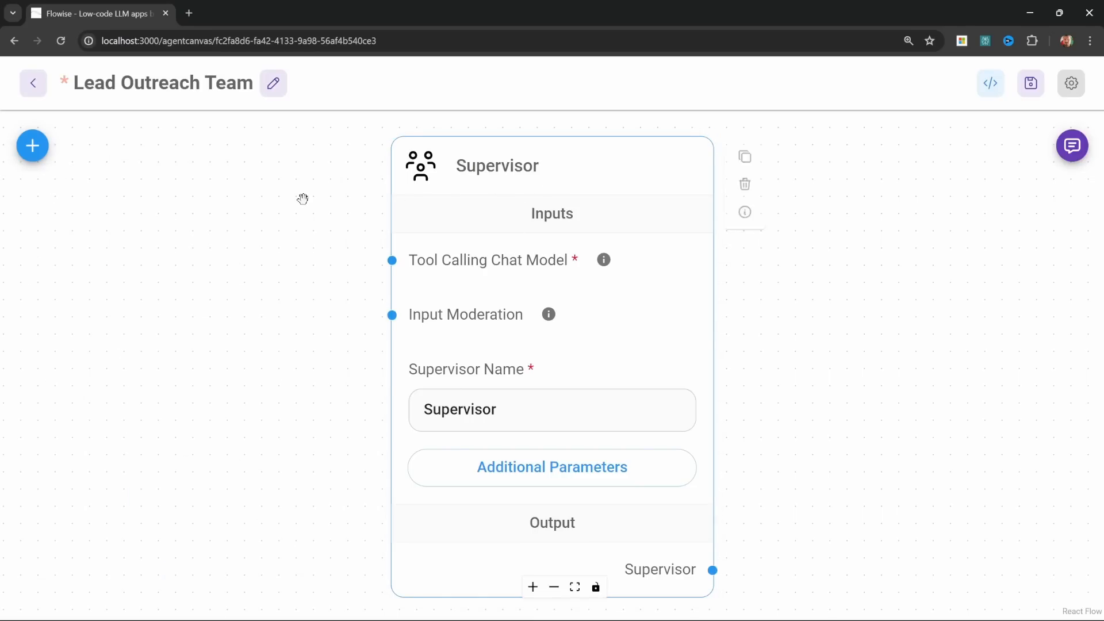
Add a ChatOpenAI node beside the Supervisor and connect its output to the Supervisor's Tool Calling Chat Model input.
left_click(32, 145)
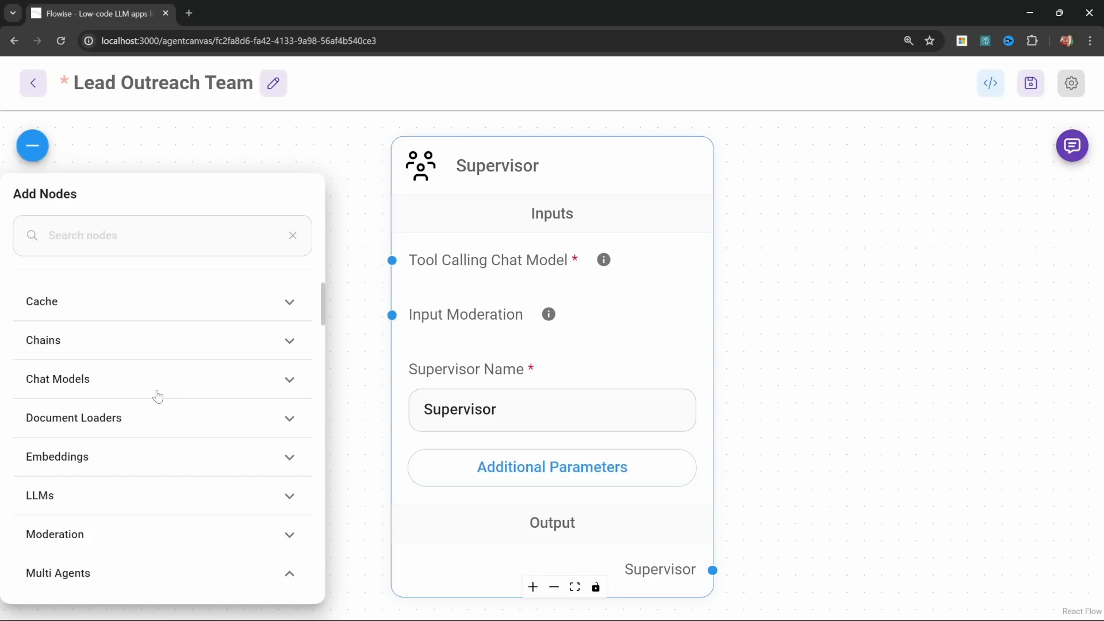
left_click(136, 381)
scroll(132, 388, "down", 10)
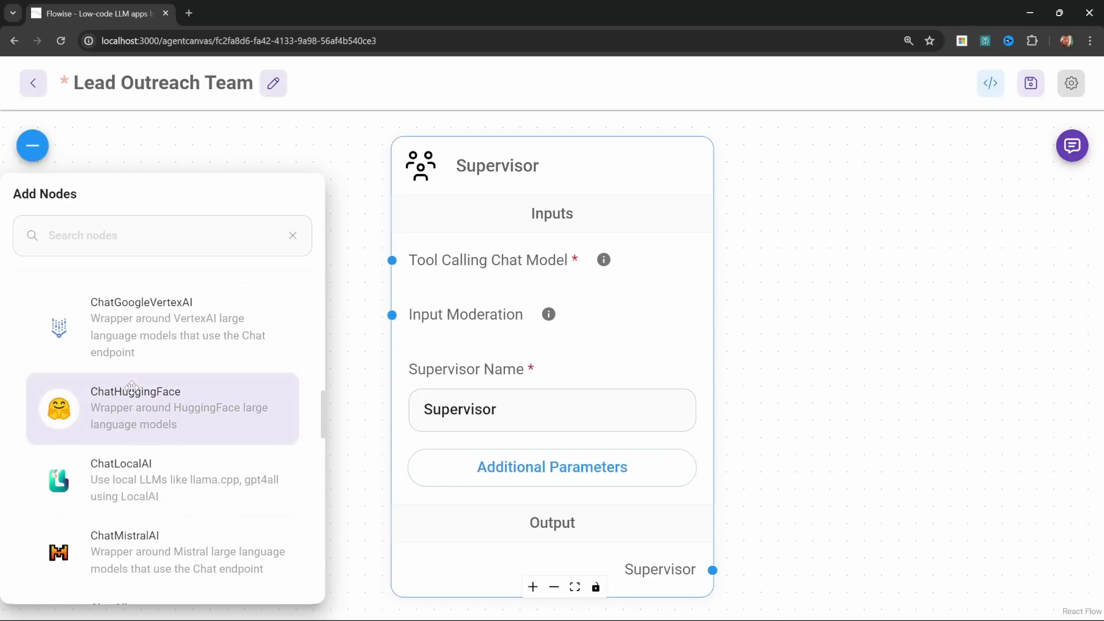
scroll(132, 388, "down", 5)
left_click_drag(132, 455, 349, 329)
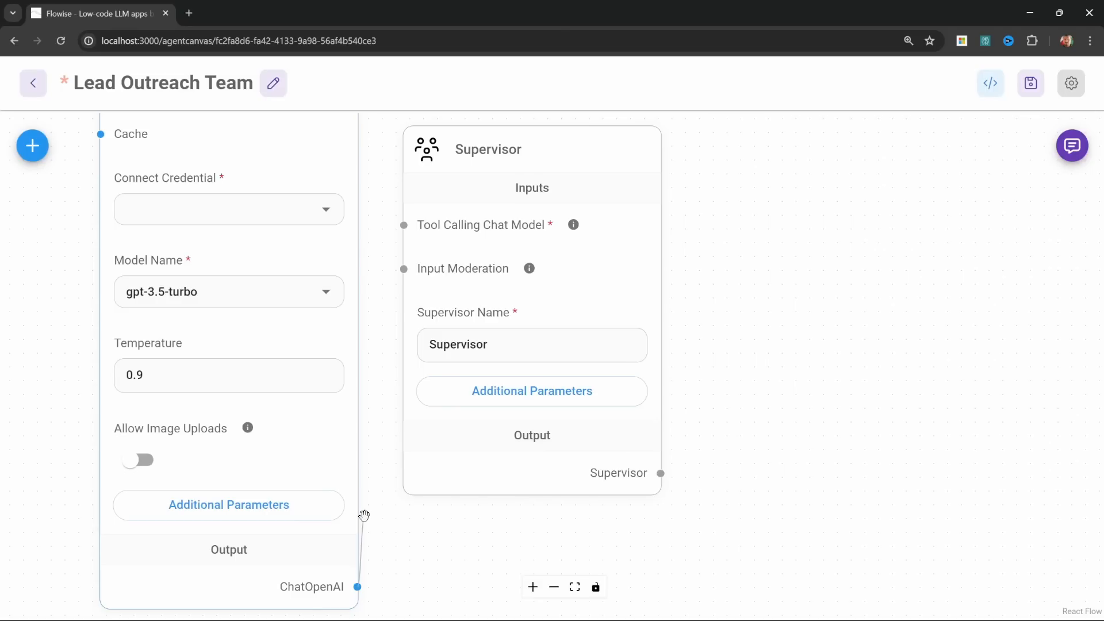
left_click_drag(357, 587, 403, 225)
Configure the ChatOpenAI node with the Flowise Tutorial credential, the gpt-4o model and a temperature of 0.
left_click_drag(700, 323, 857, 410)
left_click(322, 293)
left_click(317, 330)
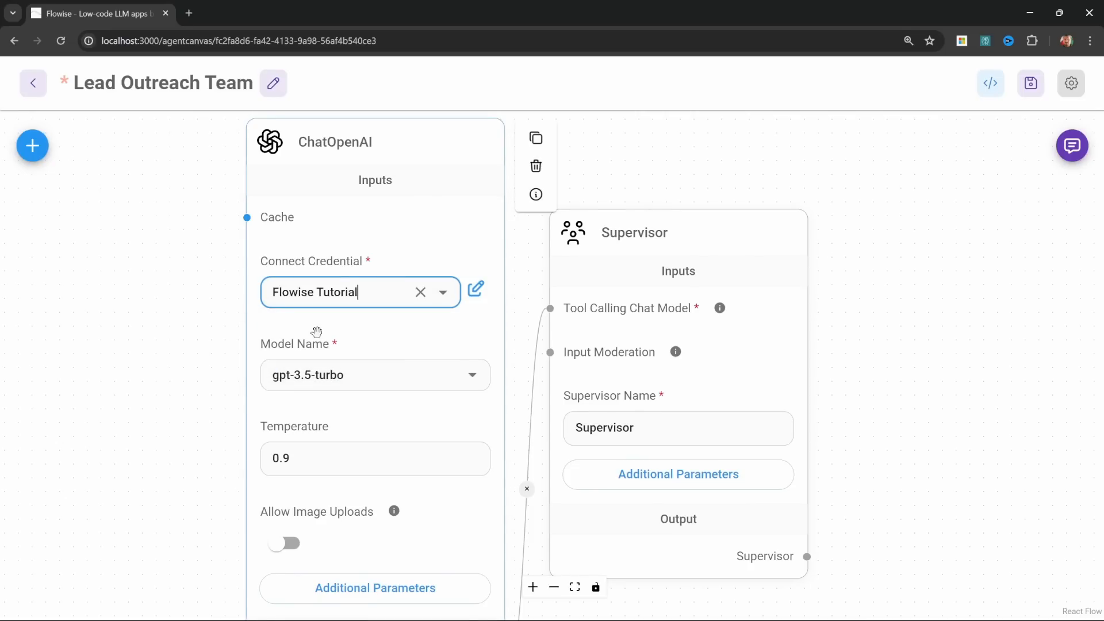
left_click(473, 374)
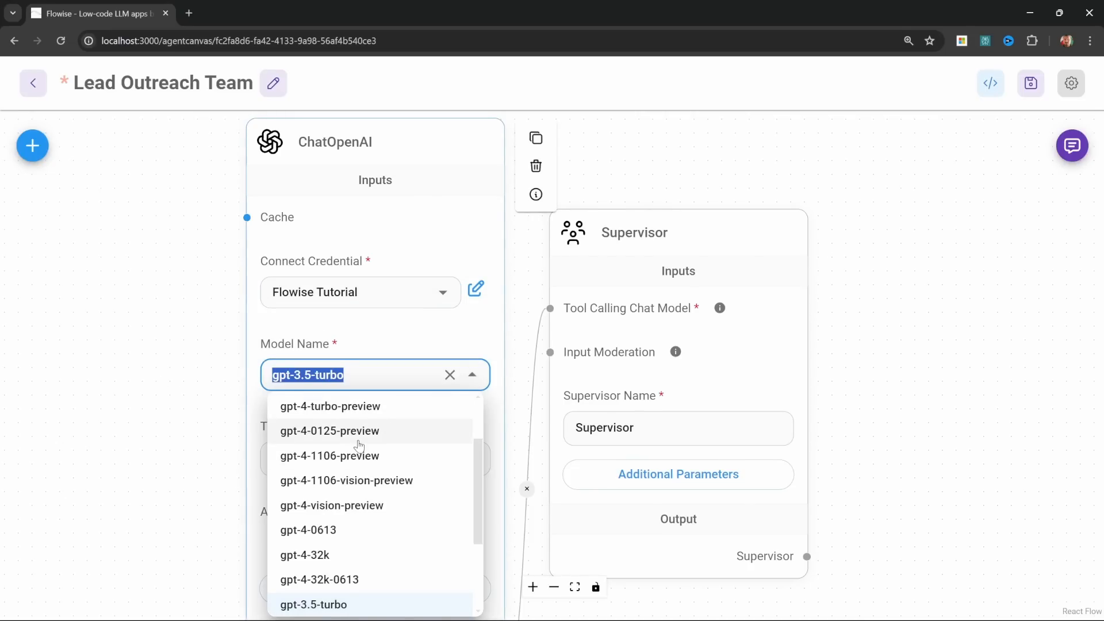
scroll(359, 444, "up", 2)
left_click(299, 408)
left_click(326, 465)
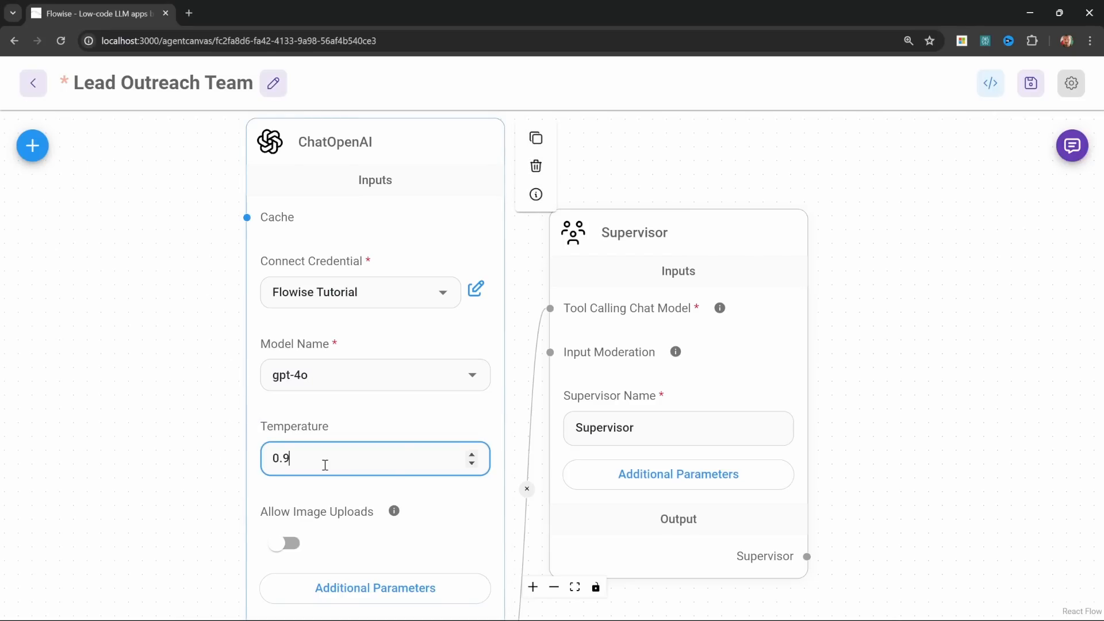
left_click(839, 231)
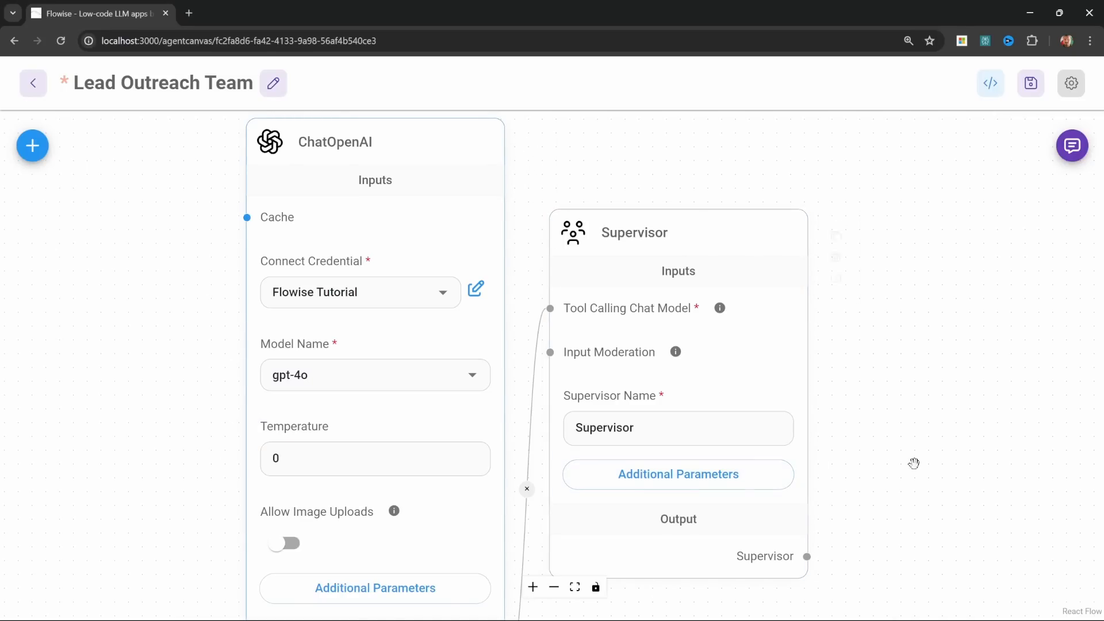
Add a Worker node from the Multi Agents category to the empty canvas beside the Supervisor.
left_click_drag(922, 404, 579, 371)
scroll(578, 371, "down", 1)
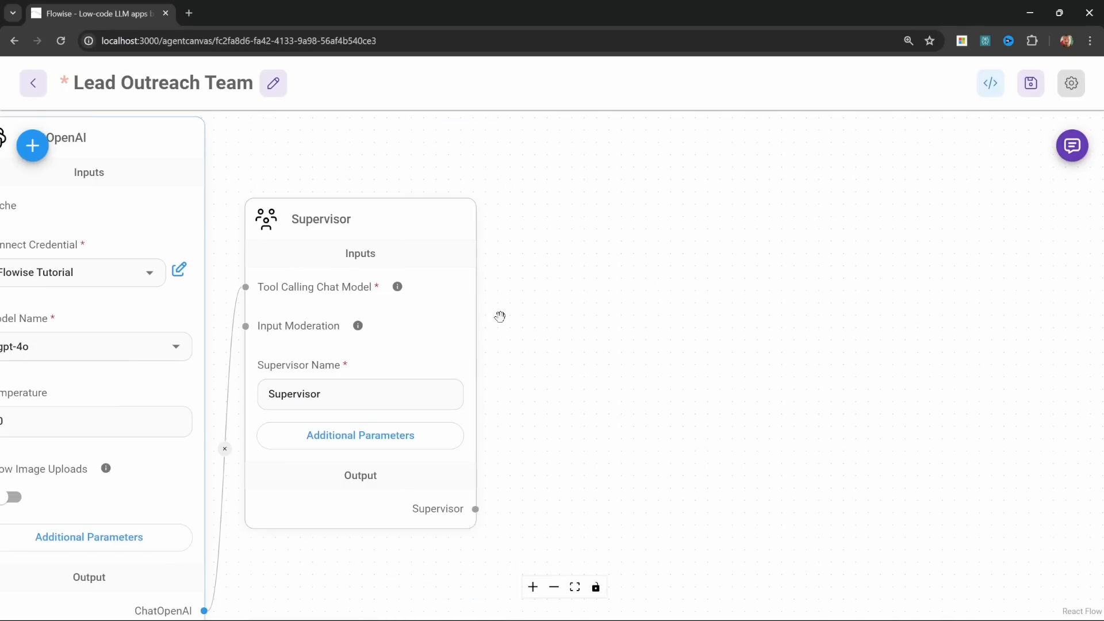
left_click(32, 145)
scroll(217, 430, "down", 2)
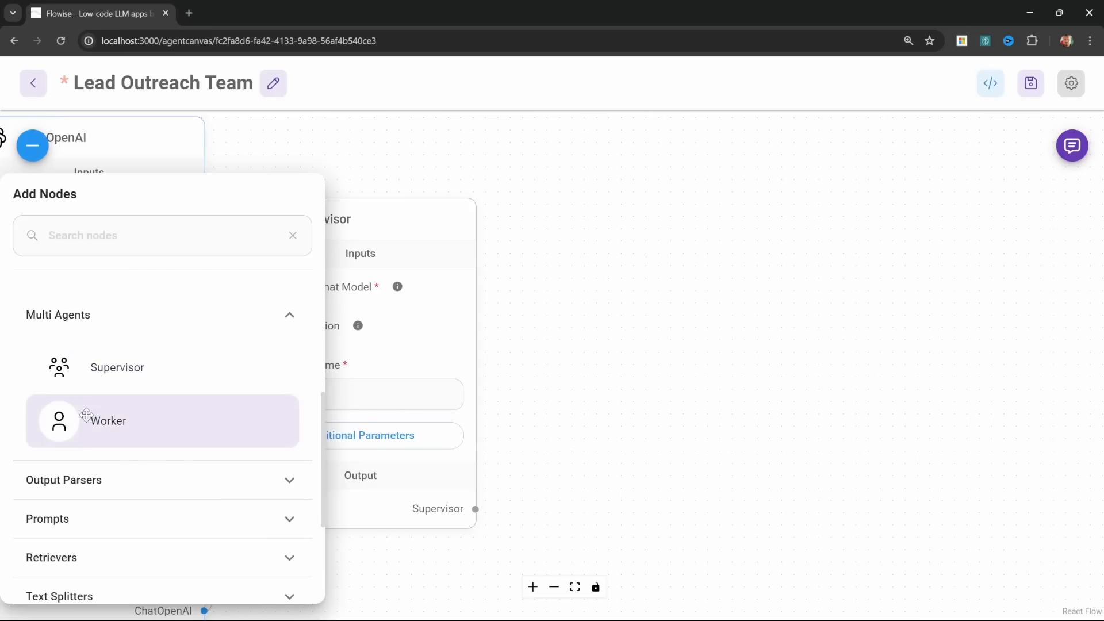
left_click_drag(218, 431, 654, 357)
left_click_drag(588, 316, 669, 164)
left_click_drag(857, 357, 740, 343)
scroll(740, 343, "down", 1)
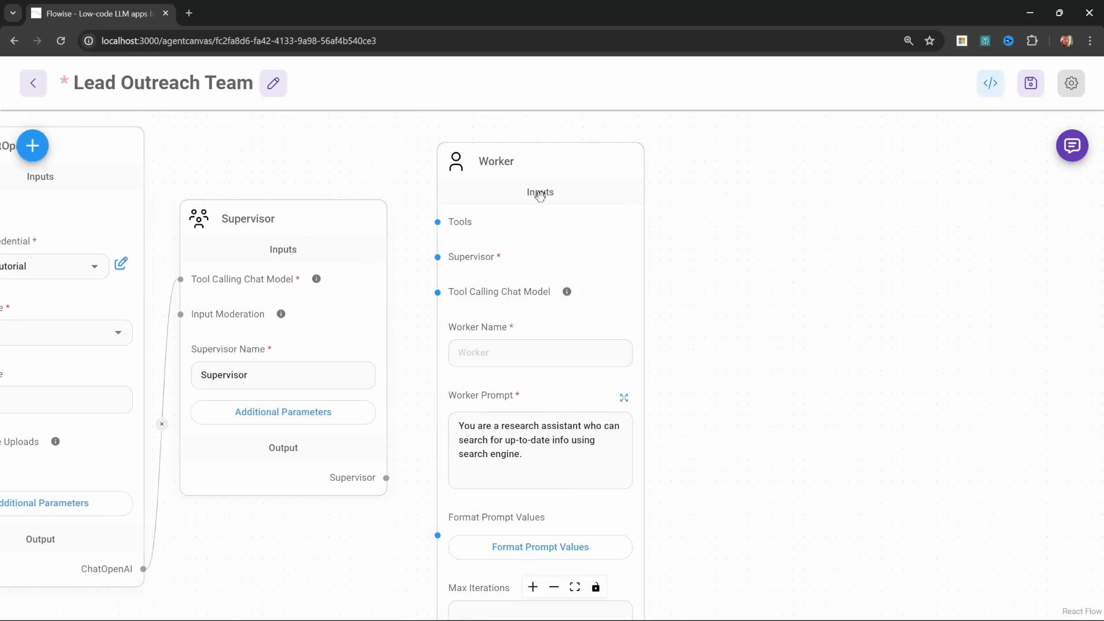
Duplicate the Worker node and connect the Supervisor's output to the Supervisor input of both Workers.
mouse_move(552, 163)
left_click(679, 162)
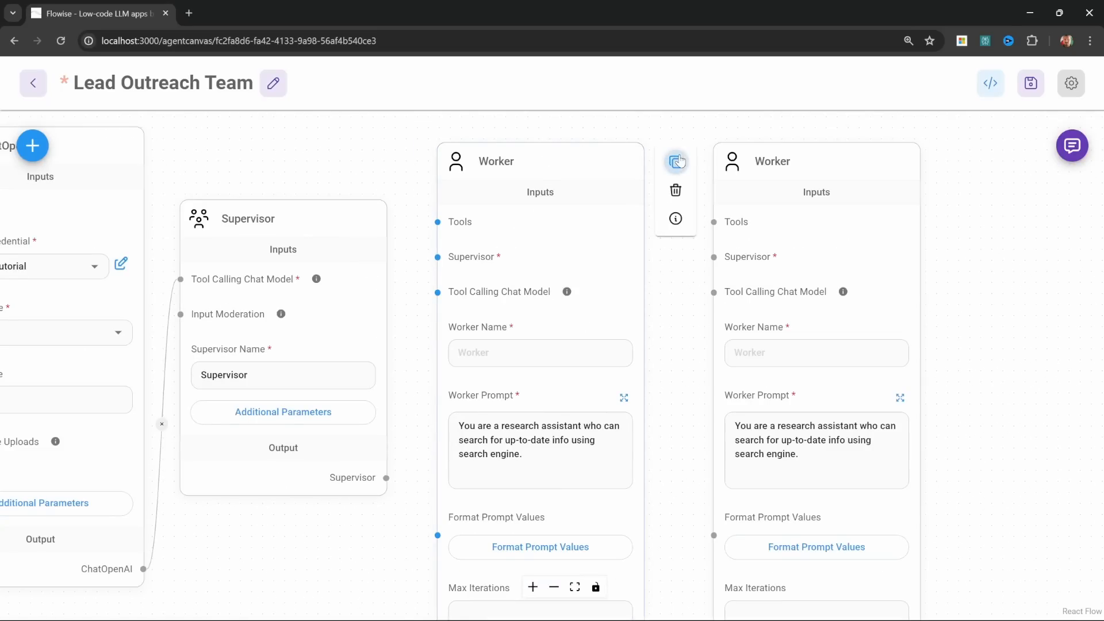
left_click_drag(811, 174, 768, 176)
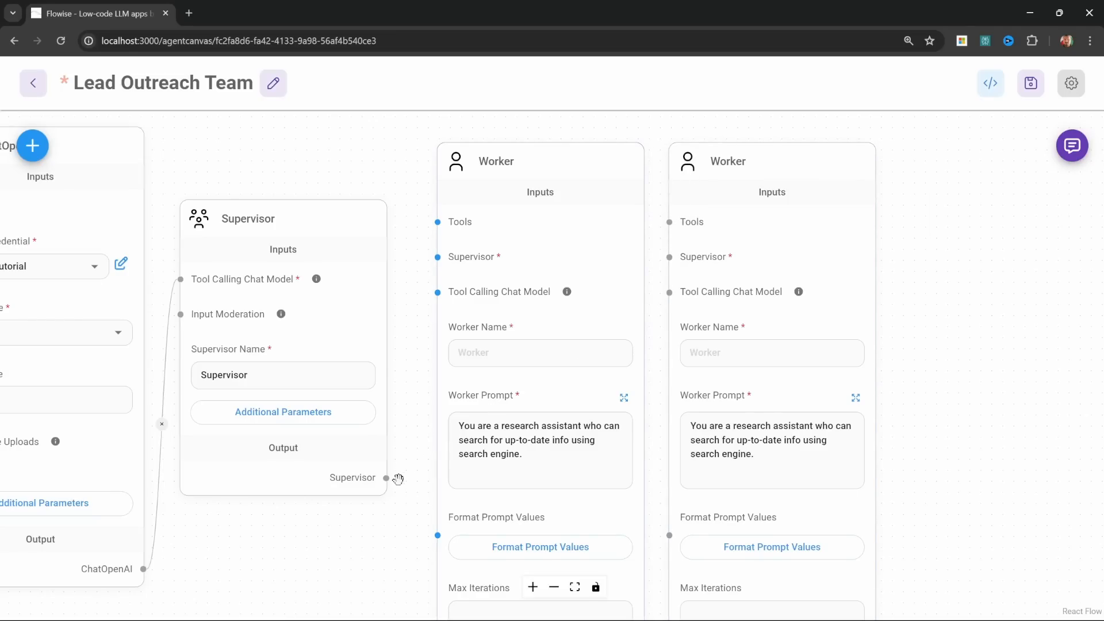
left_click_drag(387, 478, 438, 257)
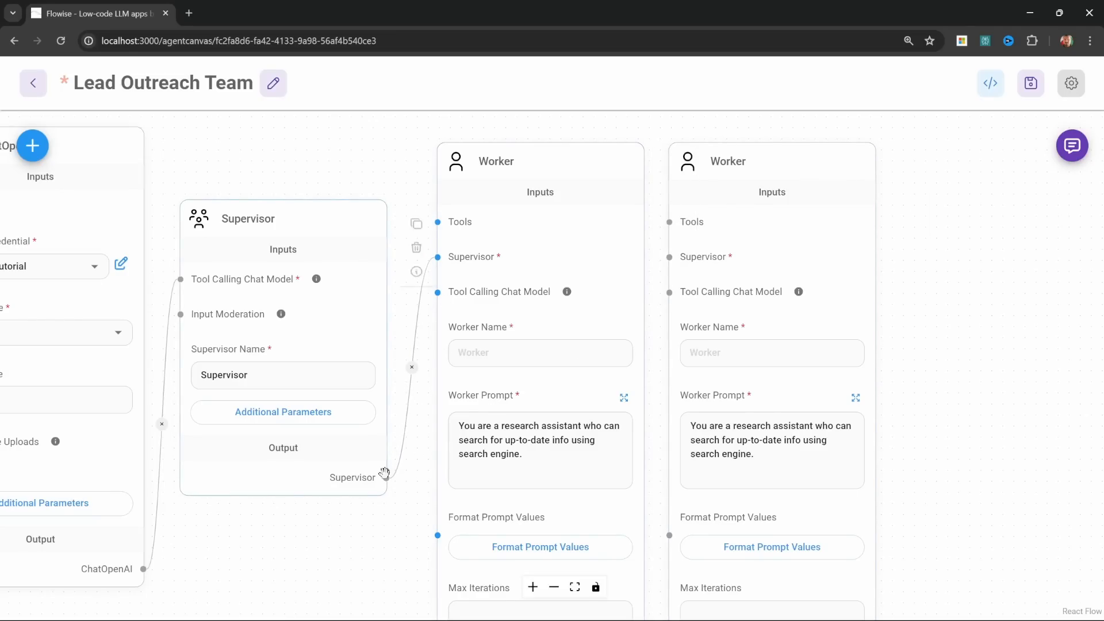
left_click_drag(387, 478, 672, 257)
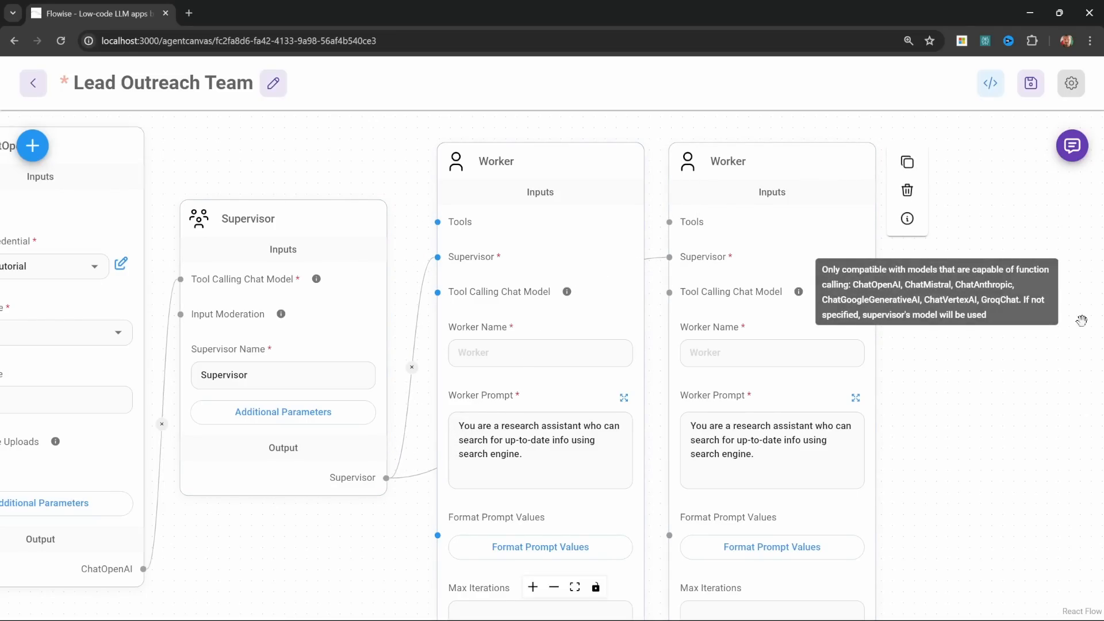
Clear the default research assistant text from the Worker Prompt of both Worker nodes.
left_click(551, 459)
key("ctrl+a")
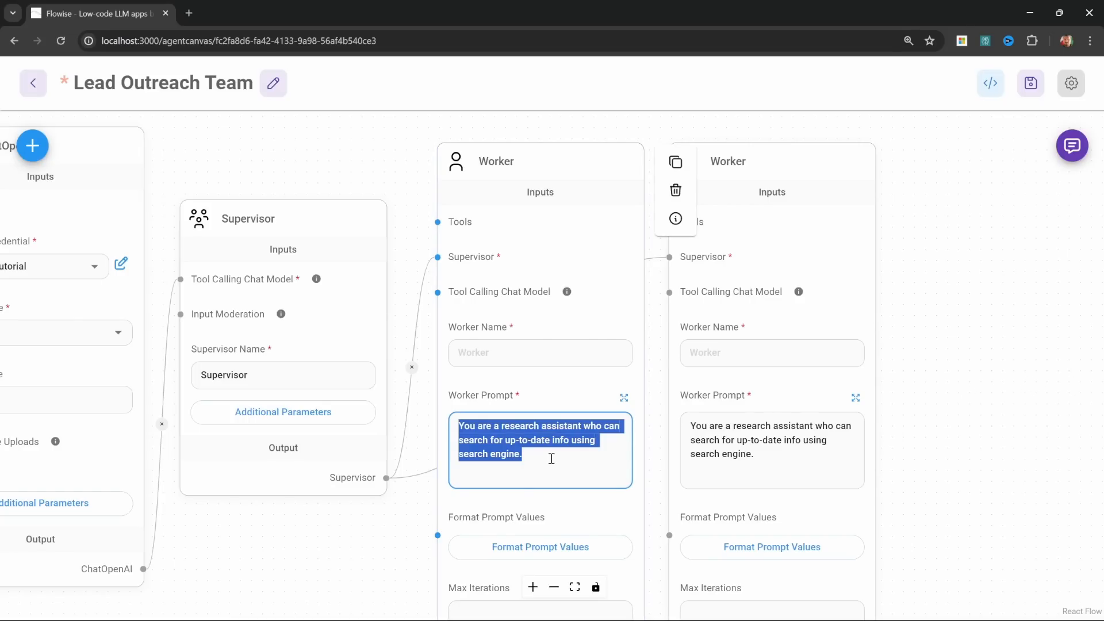
key("BackSpace")
left_click(771, 468)
key("ctrl+a")
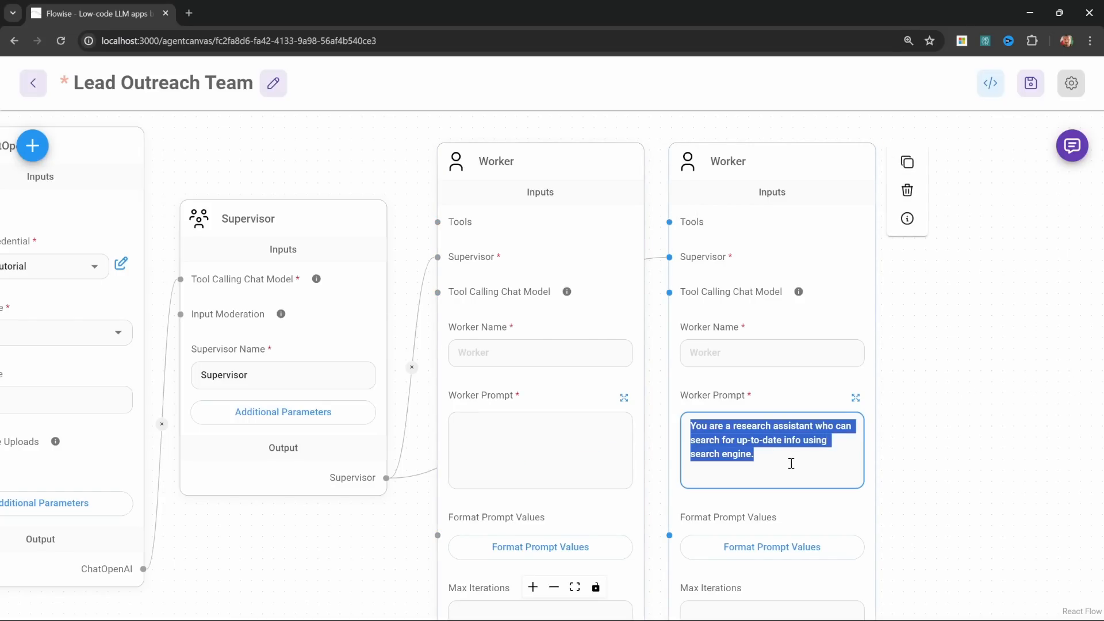
key("BackSpace")
Name the first Worker "Lead Researcher" and the second "Lead Sales Representative", and space the two nodes further apart.
left_click(488, 348)
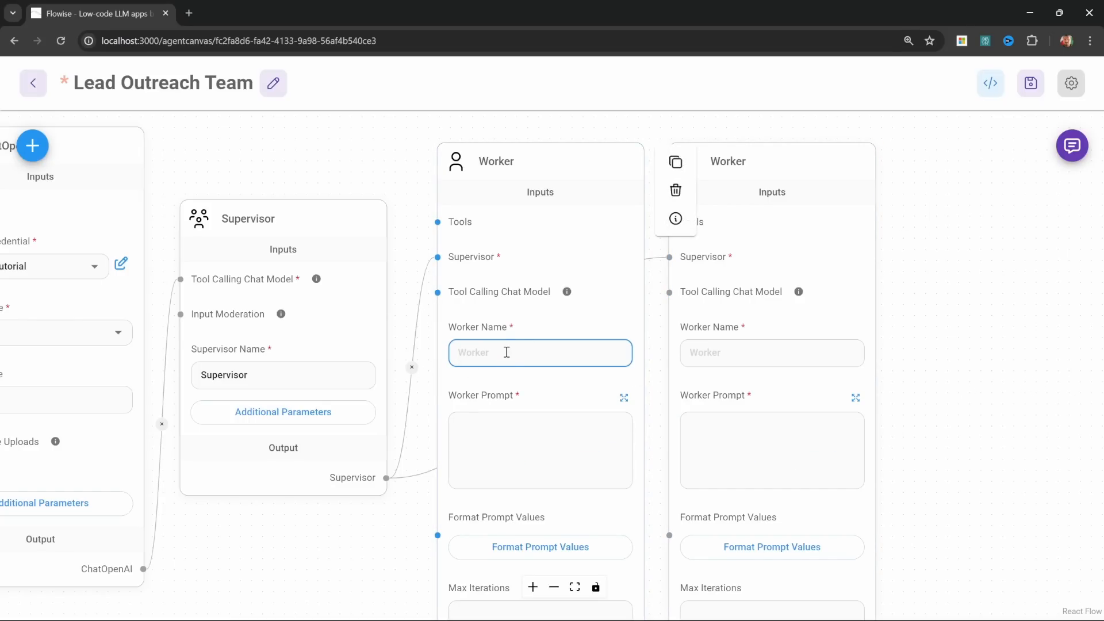
key("ctrl+v")
left_click(780, 354)
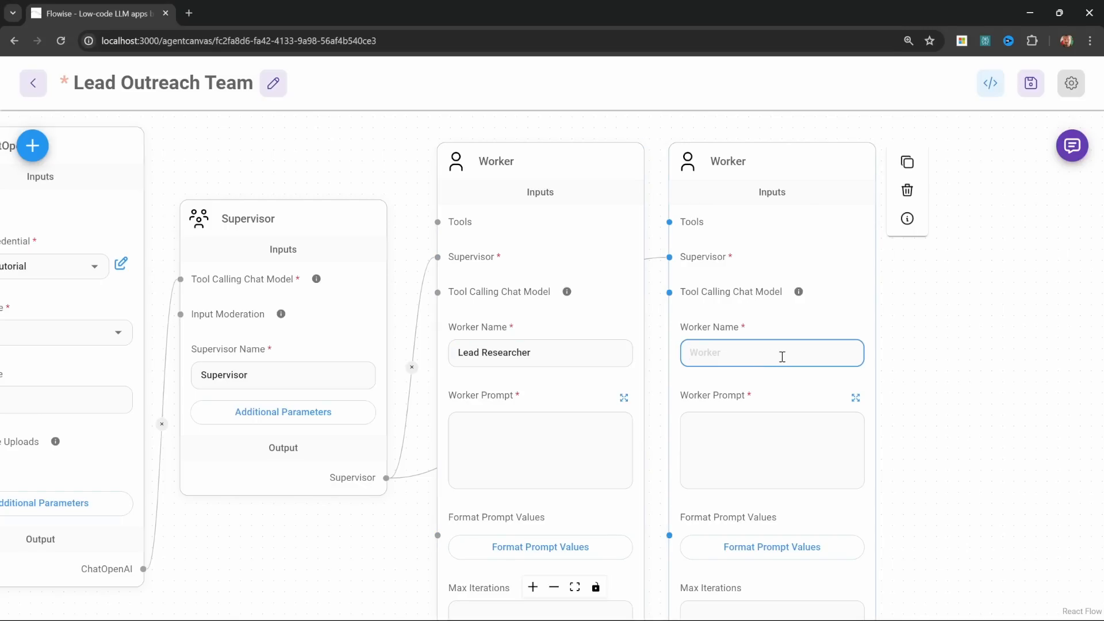
key("ctrl+v")
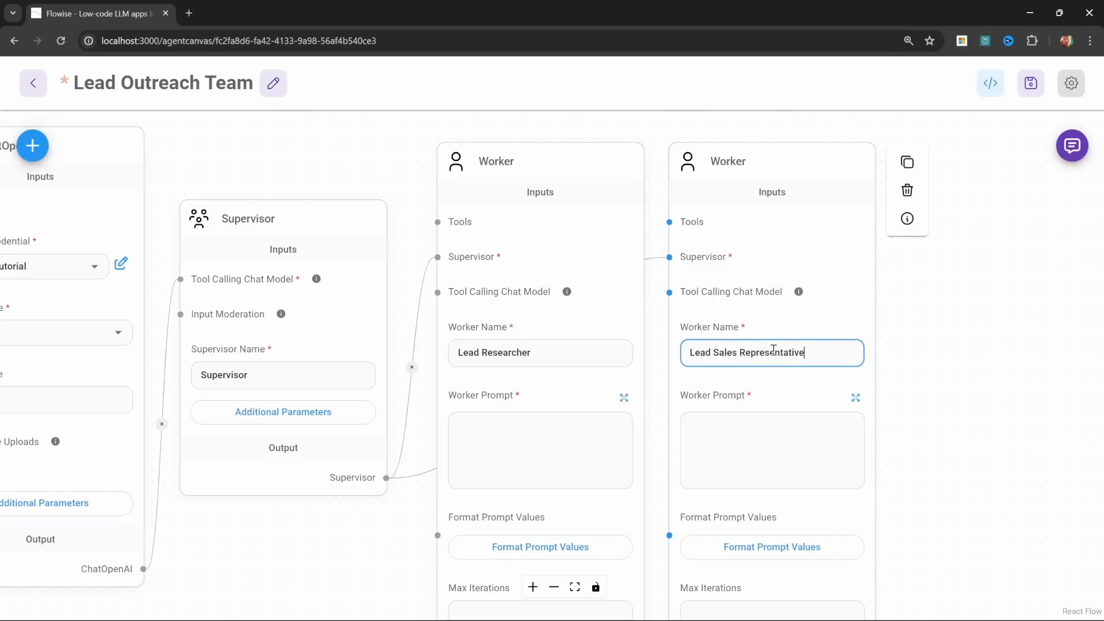
left_click(556, 361)
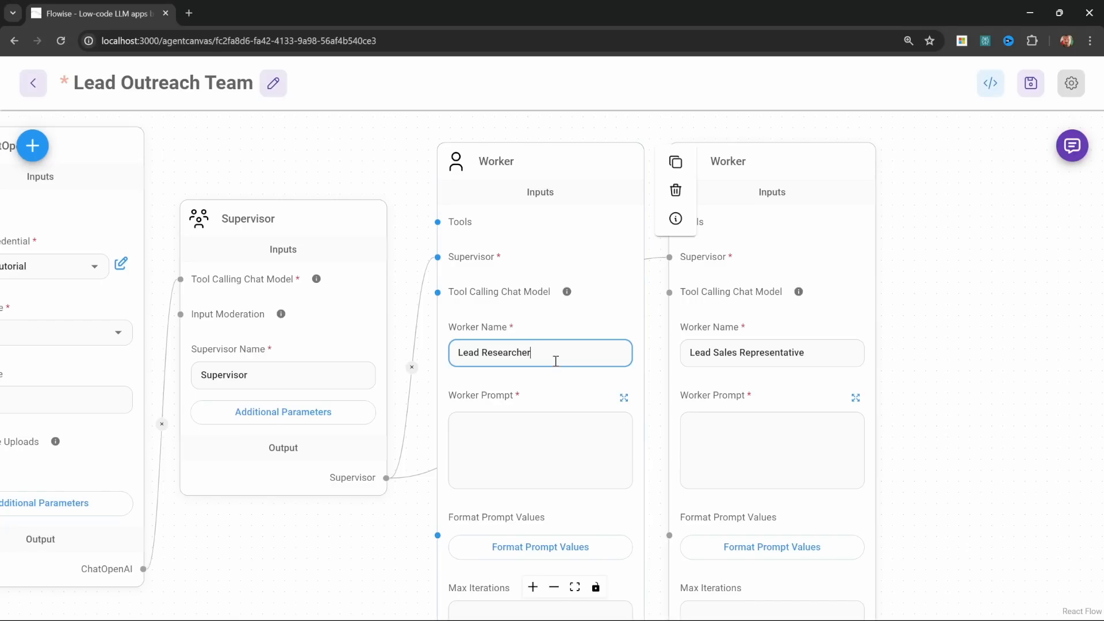
left_click(832, 358)
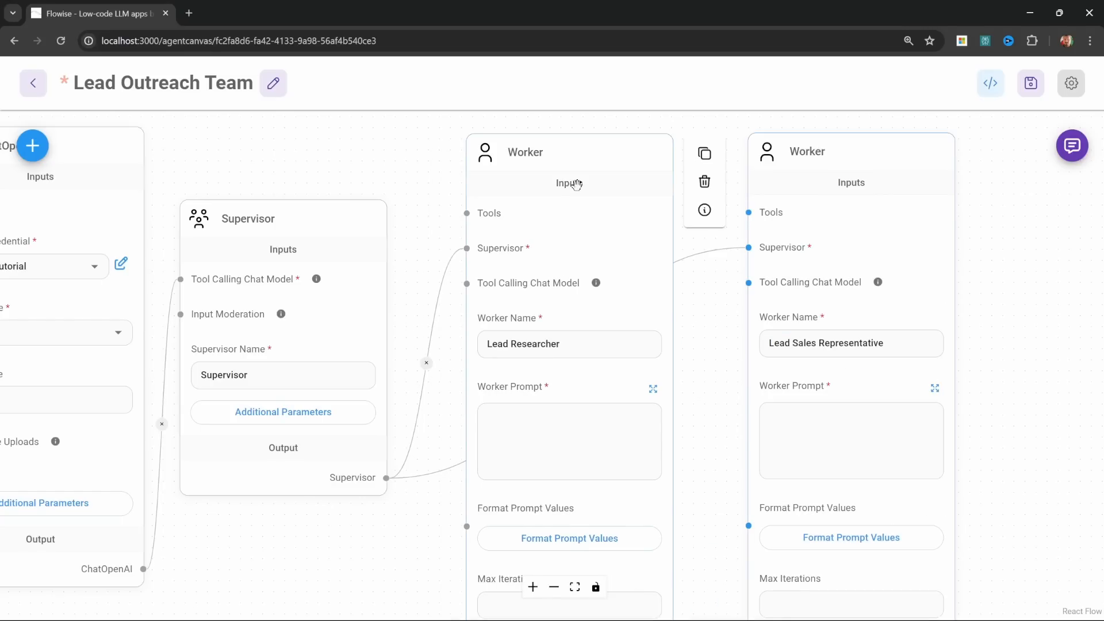
left_click(594, 348)
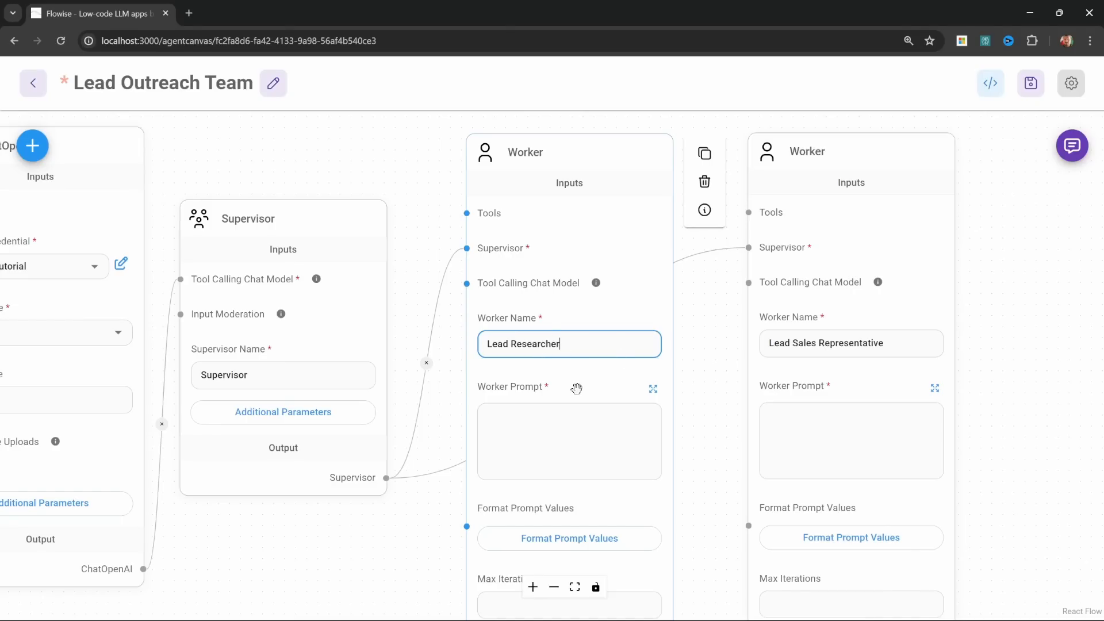
Enter and save the Lead Researcher's lead-analysis prompt using {company}, {lead_company} and {lead_person}, passing the info to the Lead Sales Representative.
left_click(653, 390)
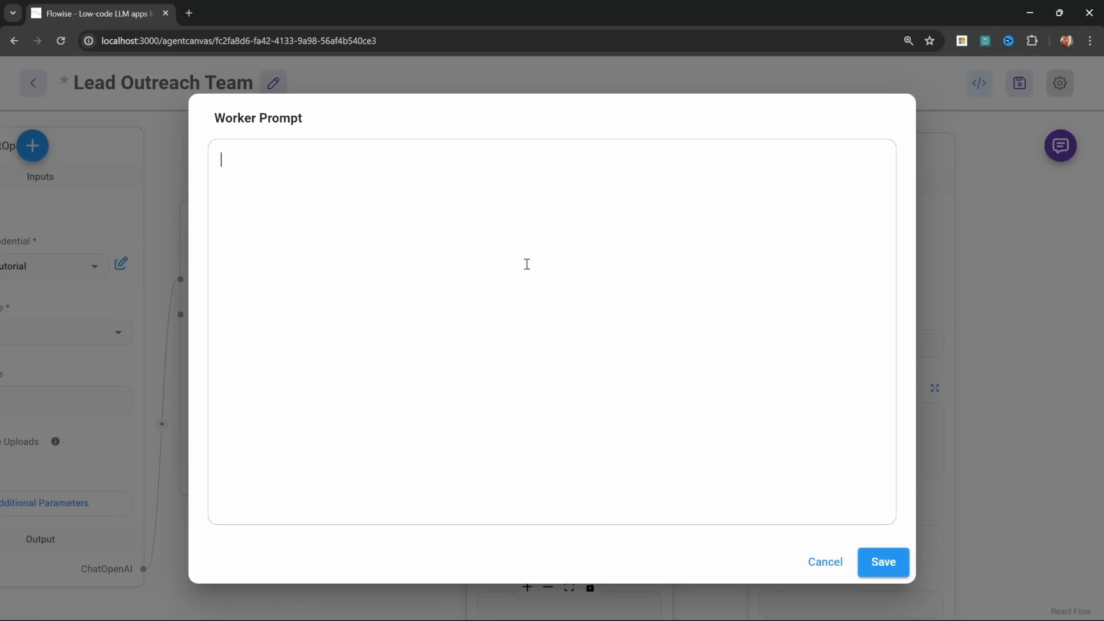
left_click(386, 275)
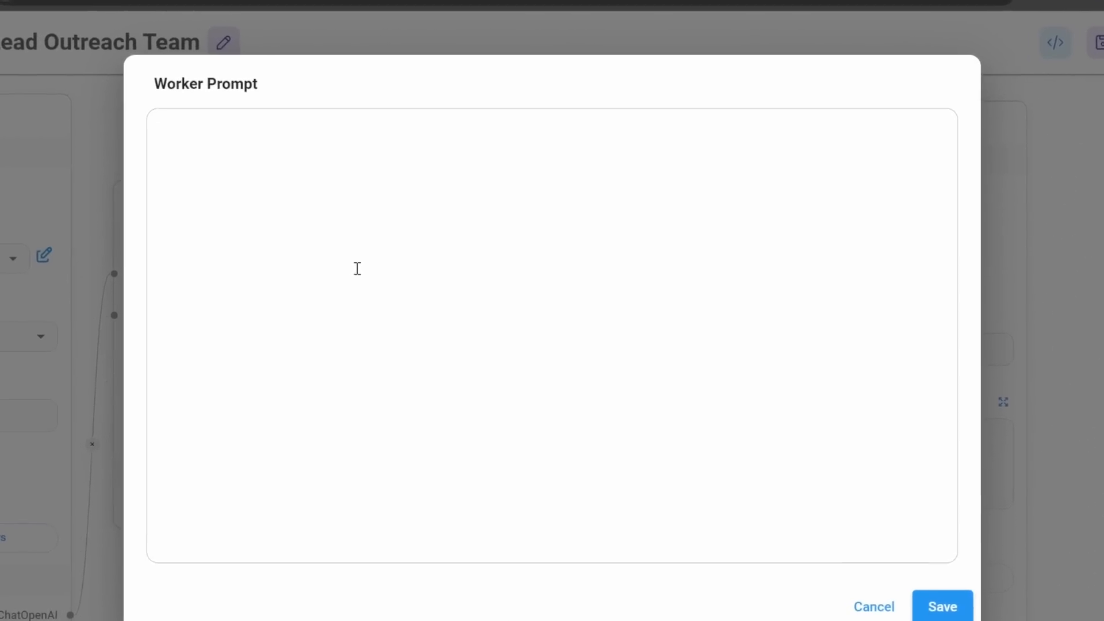
key("ctrl+v")
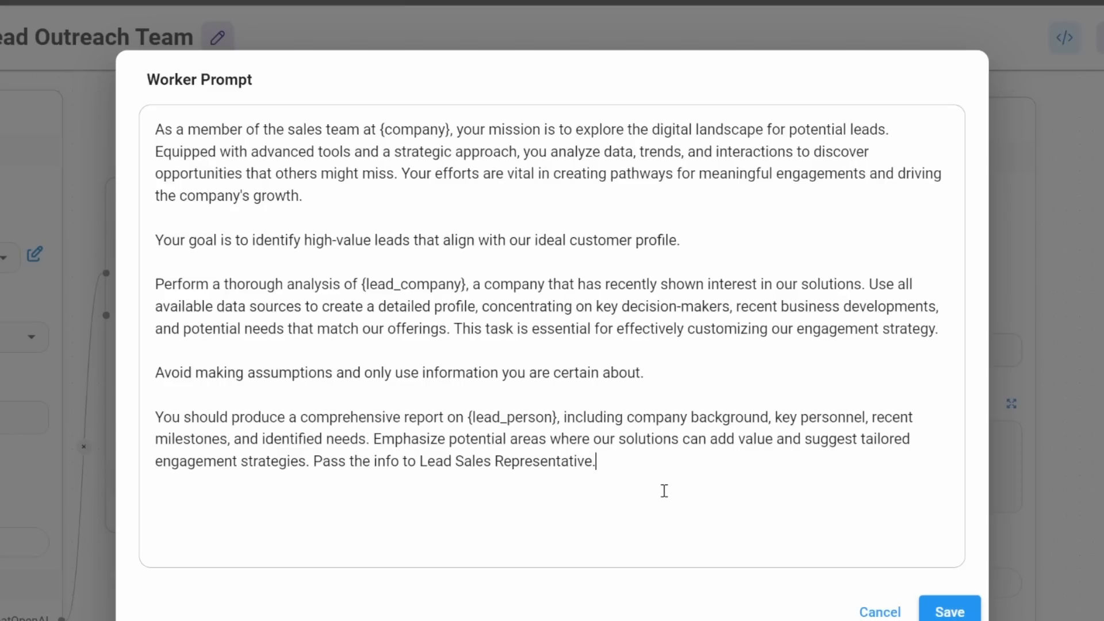
left_click(542, 330)
left_click(235, 153)
left_click_drag(236, 154, 495, 153)
left_click(563, 195)
left_click_drag(463, 417, 555, 410)
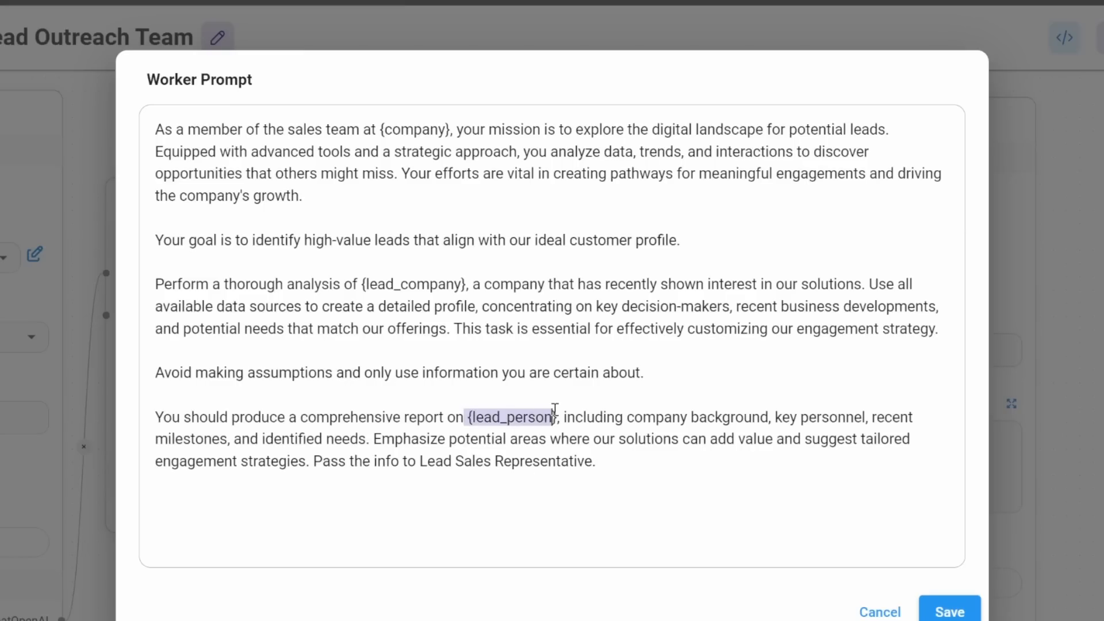
left_click_drag(363, 283, 470, 280)
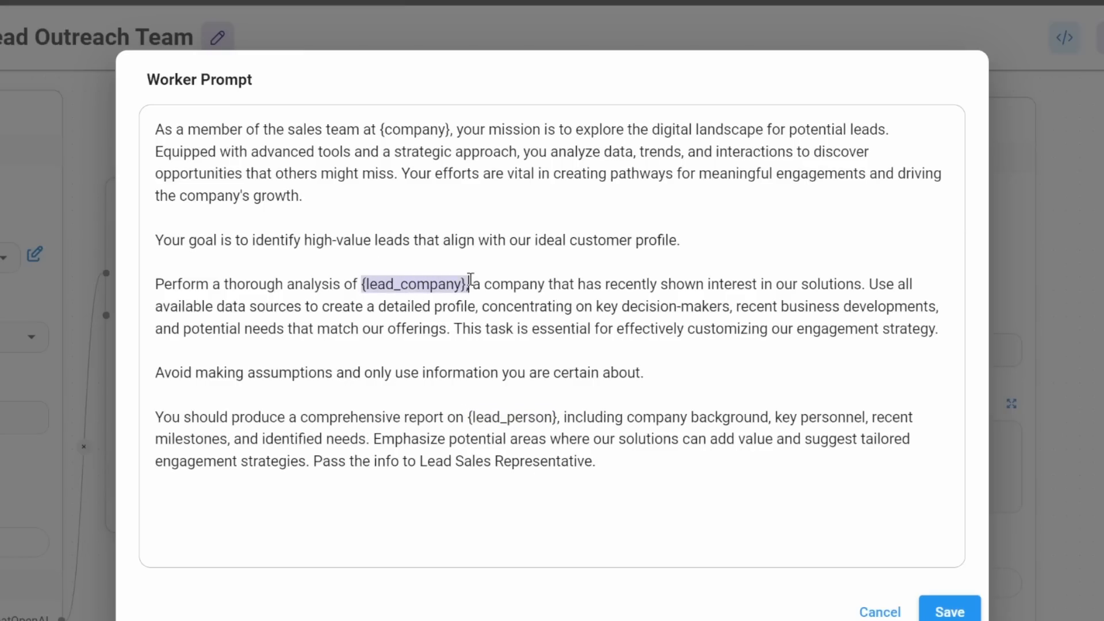
left_click(950, 609)
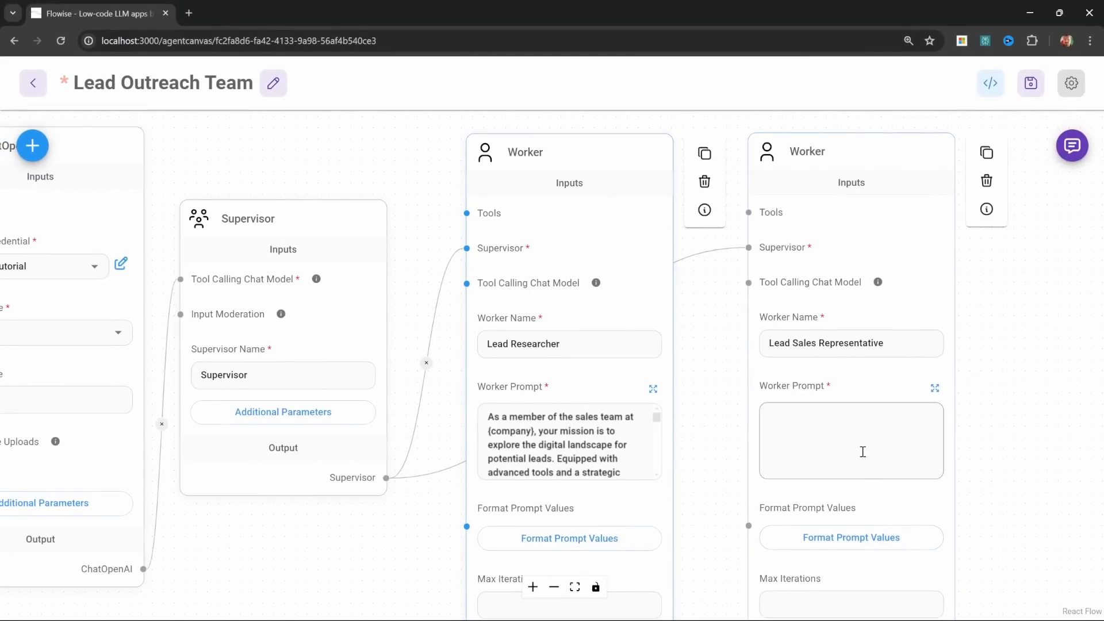
Enter and save the Lead Sales Representative's prompt for personalized email drafts using {company}, {lead_company}, {lead_person} and {lead_activity}.
left_click(863, 451)
left_click(933, 391)
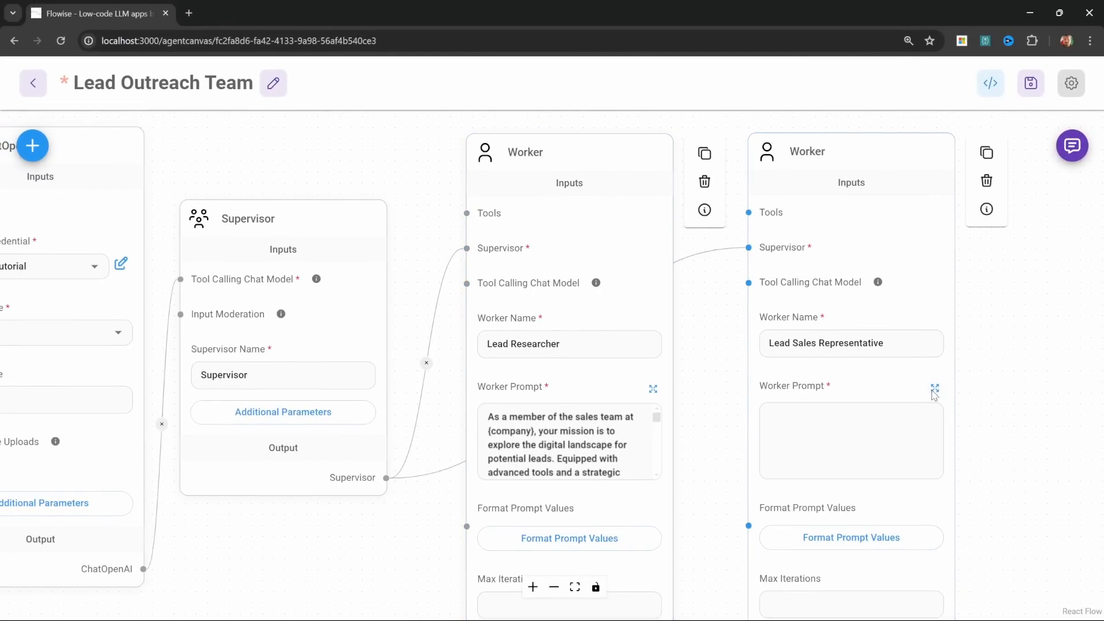
key("ctrl+v")
left_click(539, 360)
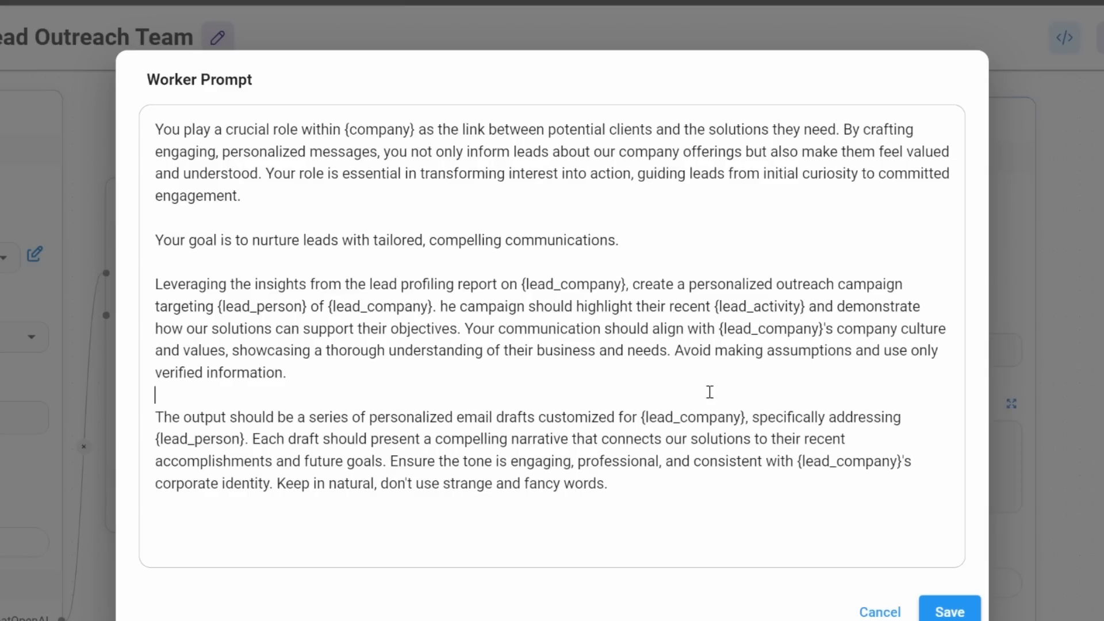
left_click(740, 366)
left_click(682, 368)
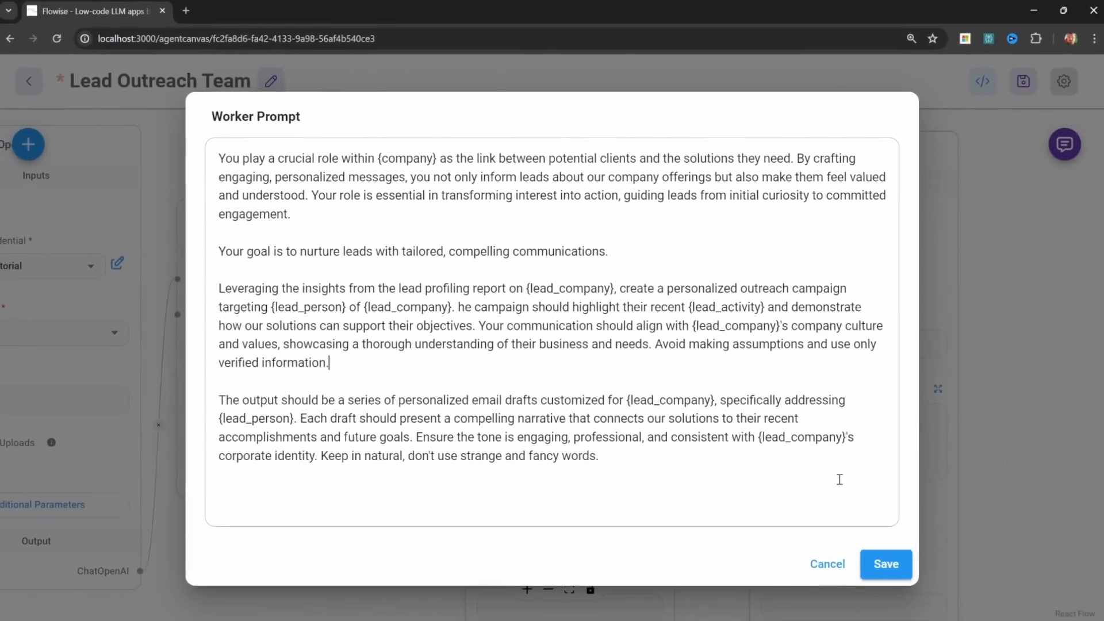
left_click(944, 607)
Check the {company} placeholder in the Lead Researcher's prompt and set its company format prompt value to "LION RESEARCH".
left_click_drag(886, 555, 712, 517)
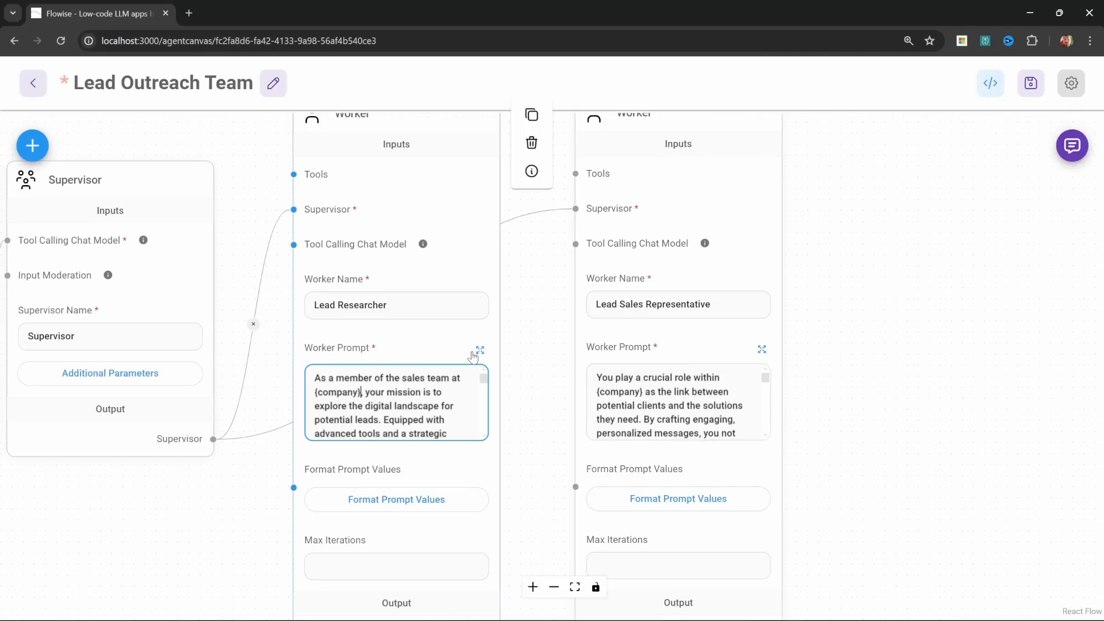
left_click(478, 350)
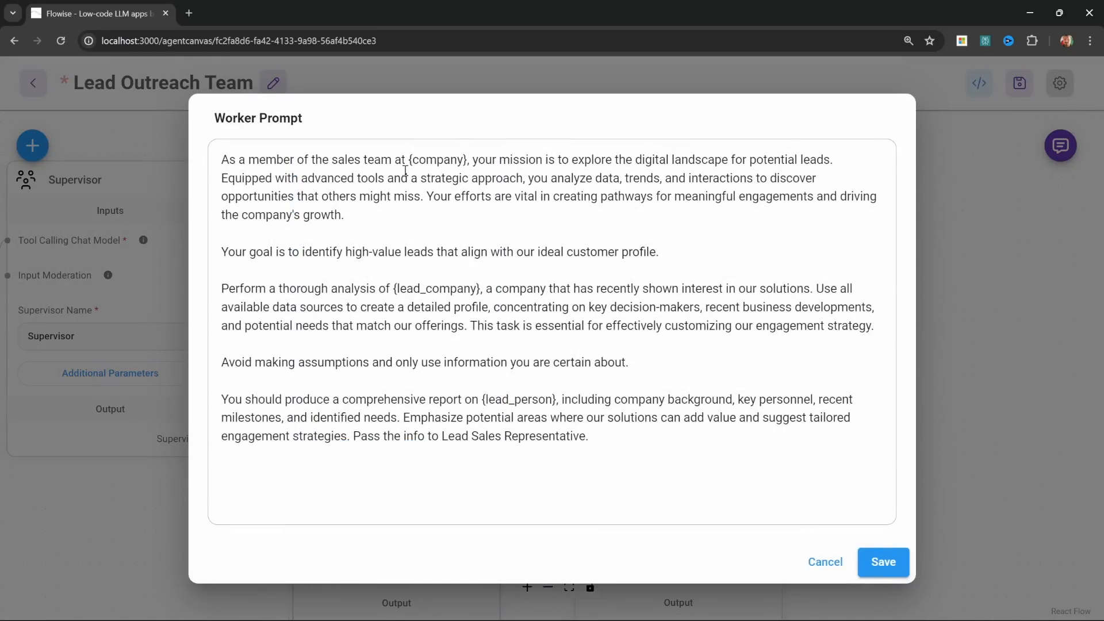
left_click_drag(407, 159, 471, 160)
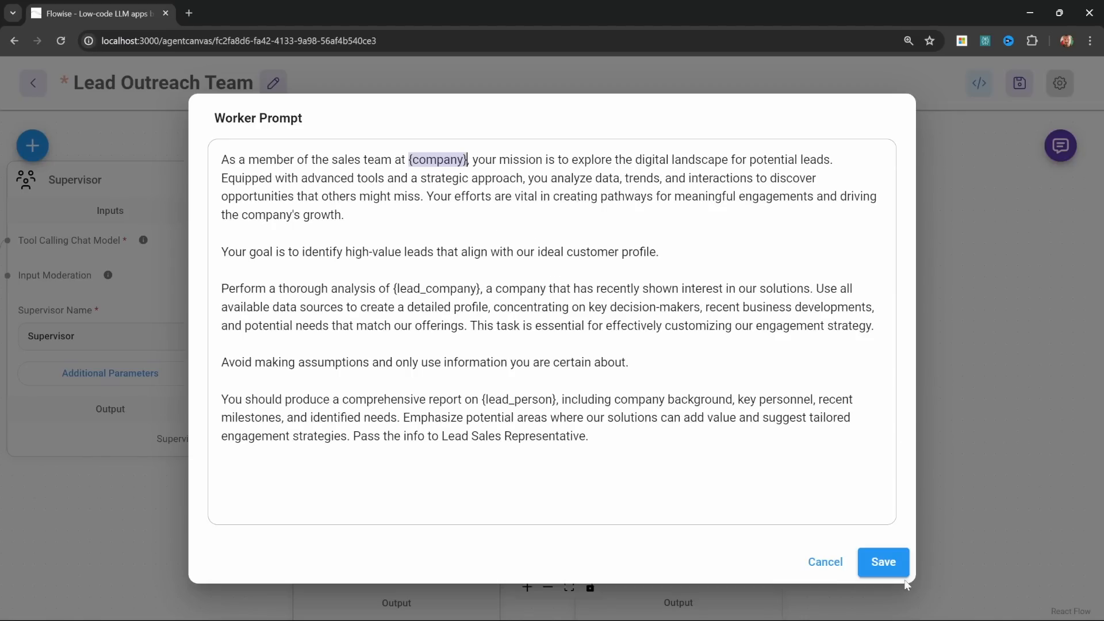
left_click(888, 567)
left_click_drag(544, 440, 584, 390)
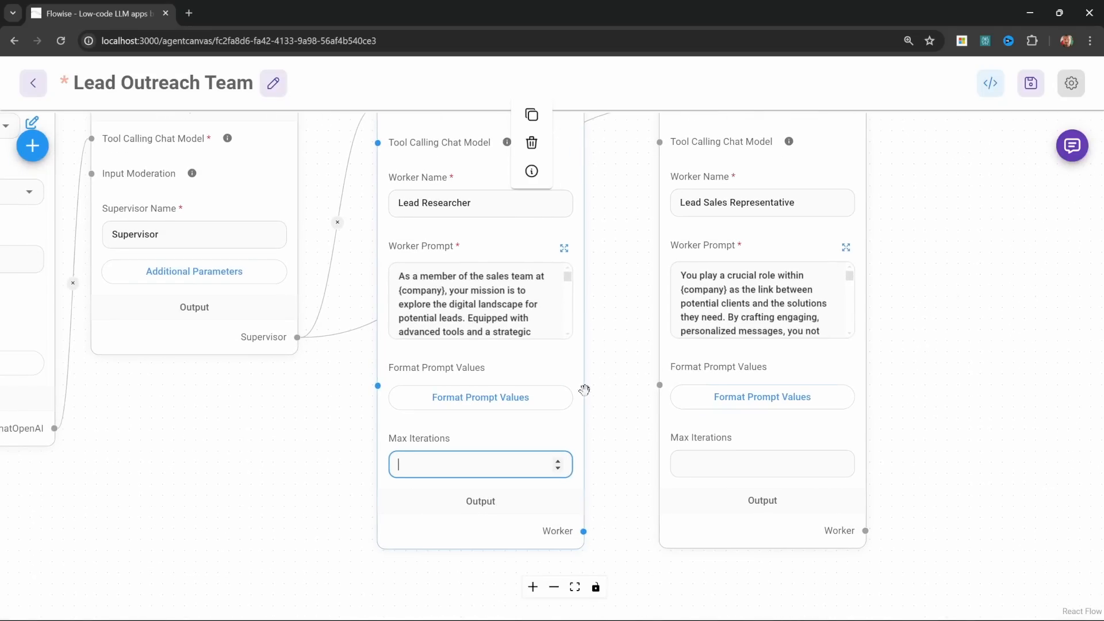
left_click(489, 406)
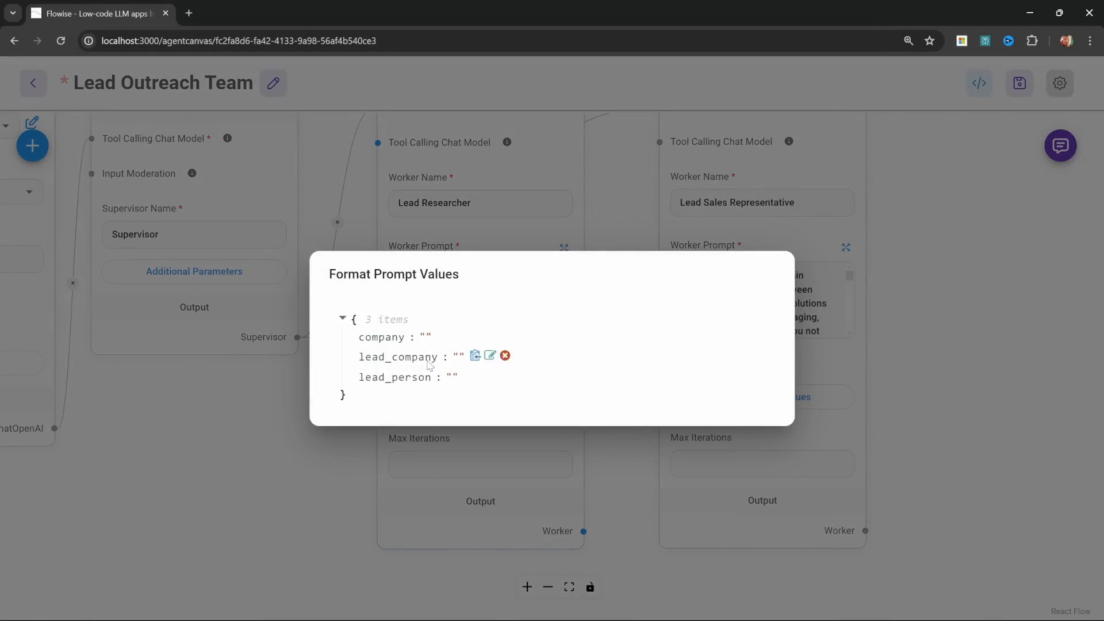
mouse_move(457, 336)
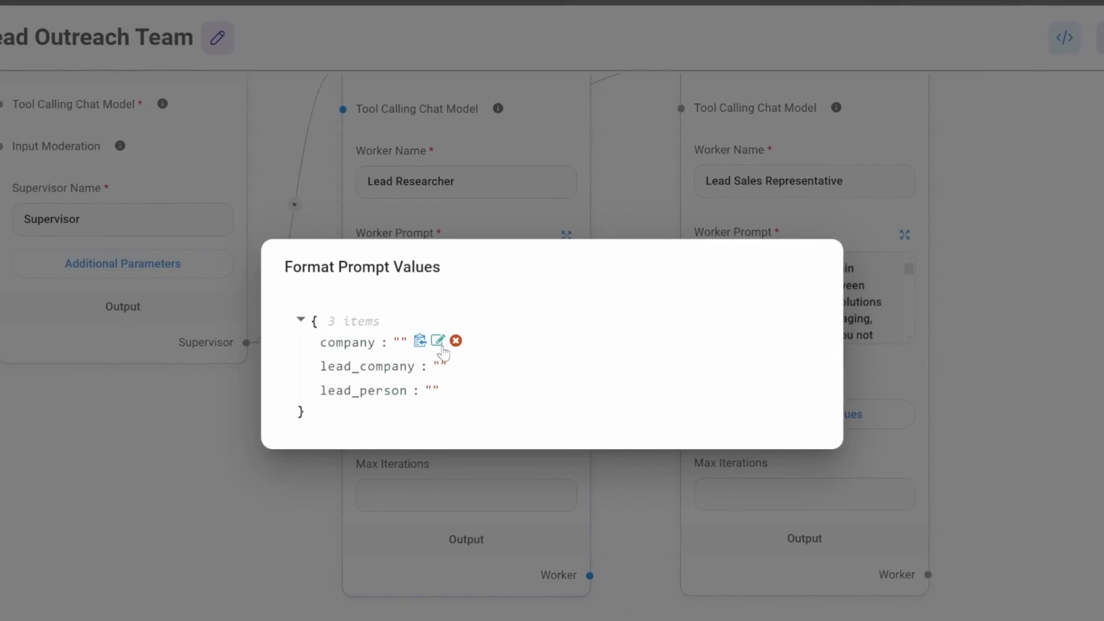
left_click(438, 340)
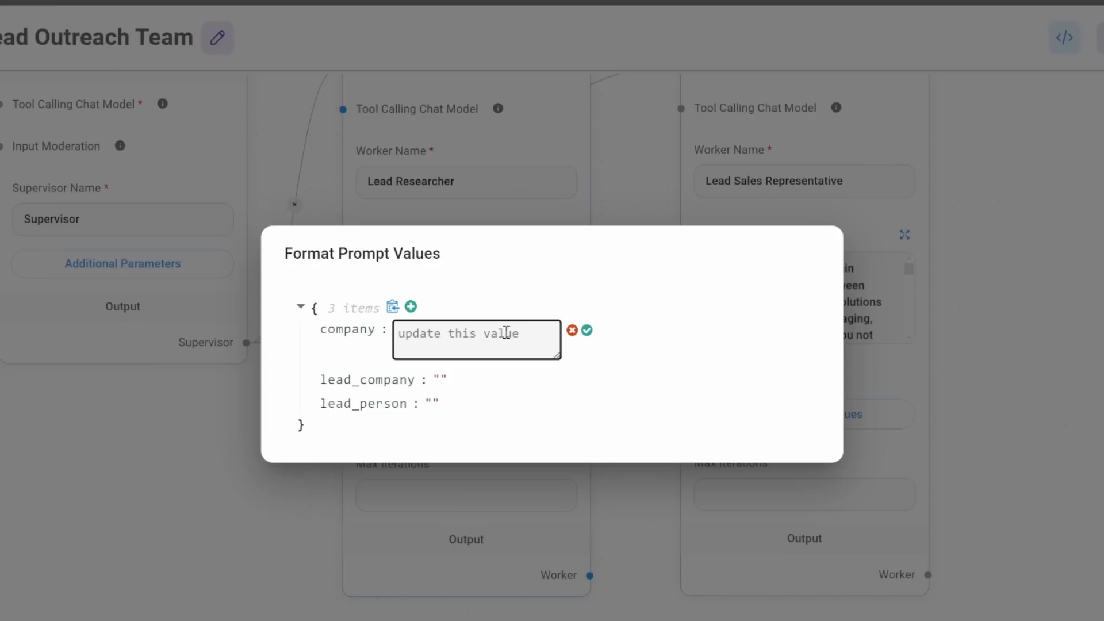
type("LION RESEARCH")
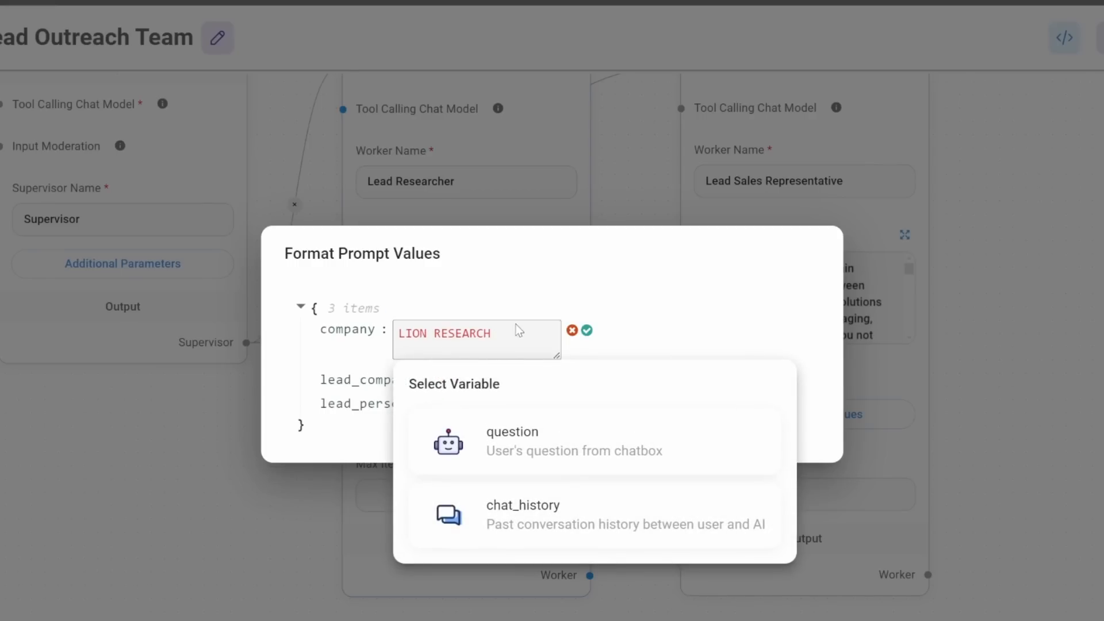
left_click(586, 331)
Set the Lead Researcher's lead_company prompt value to "Langchain" and fill lead_person with the lead contact's full name.
mouse_move(431, 375)
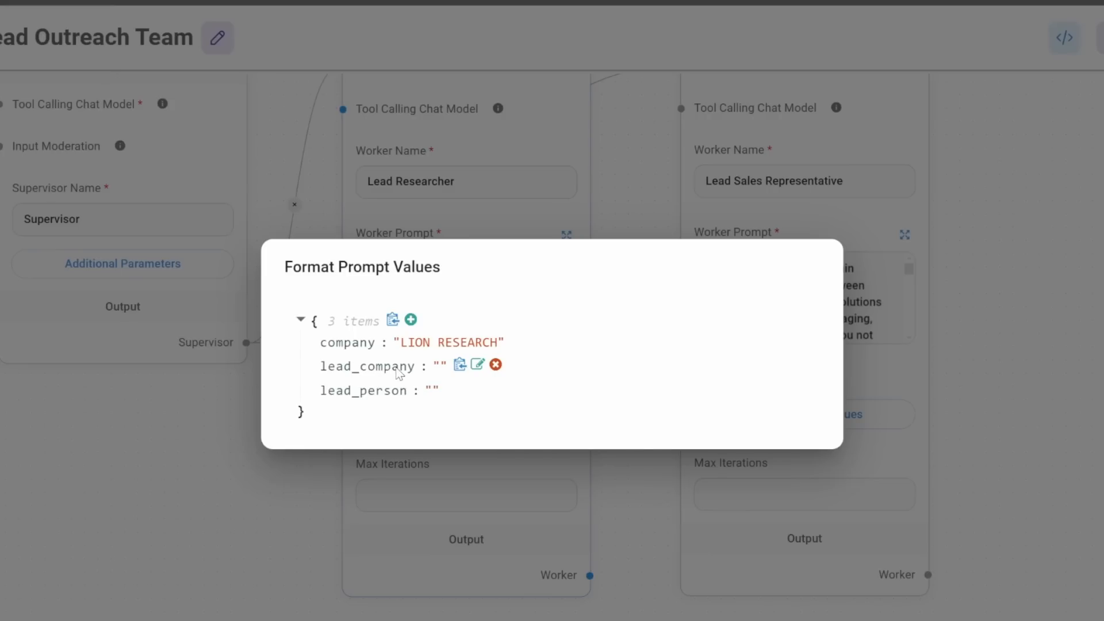
left_click(478, 364)
left_click(503, 358)
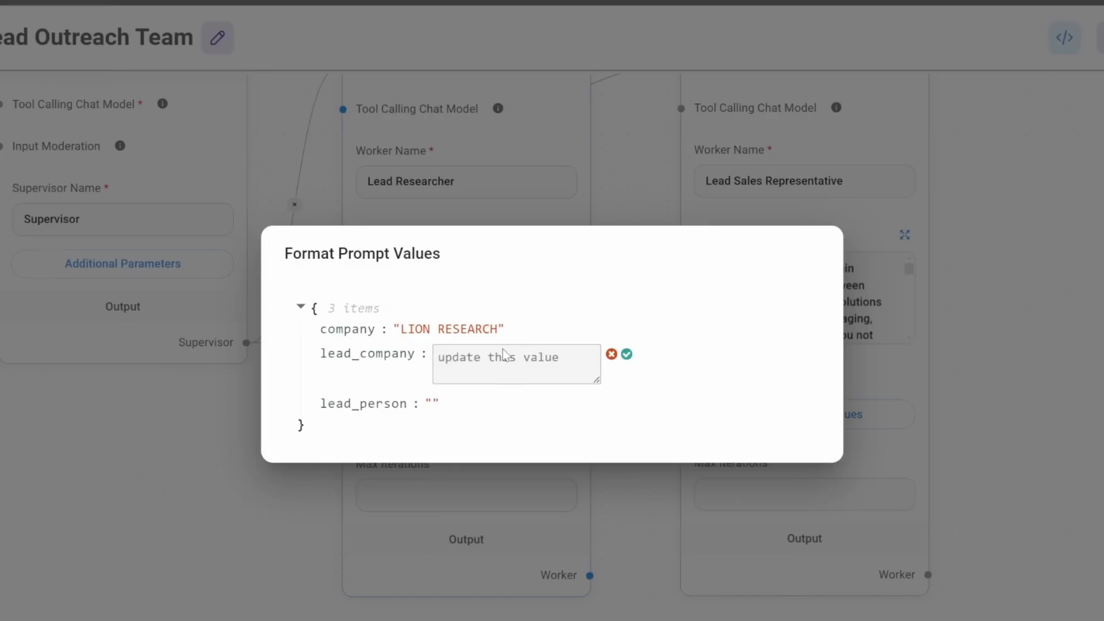
left_click(492, 367)
type("Langchain")
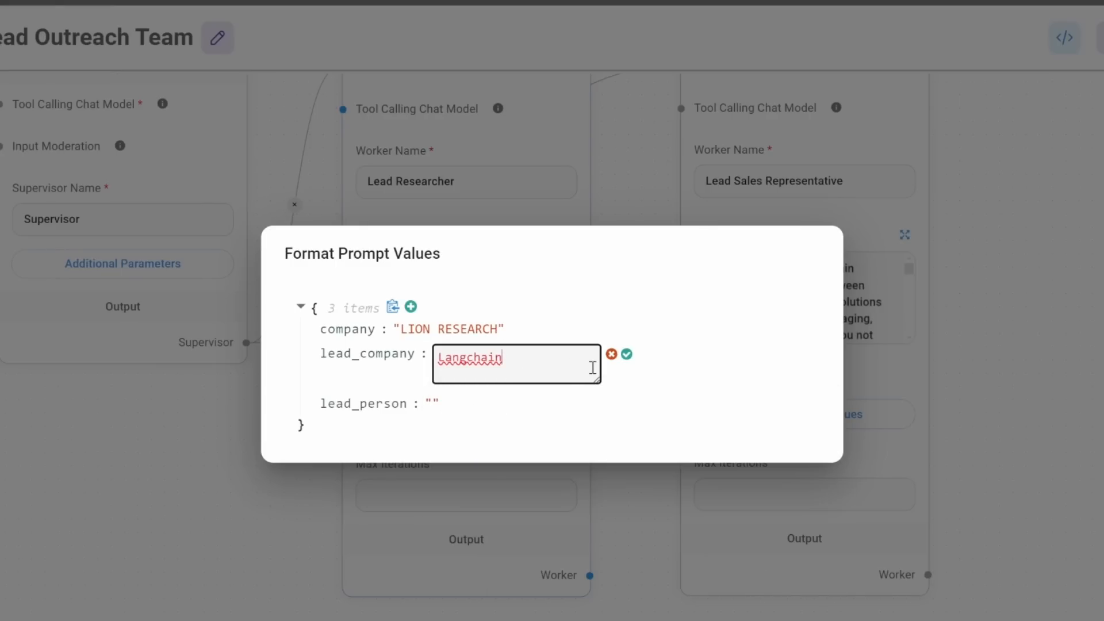
left_click(626, 355)
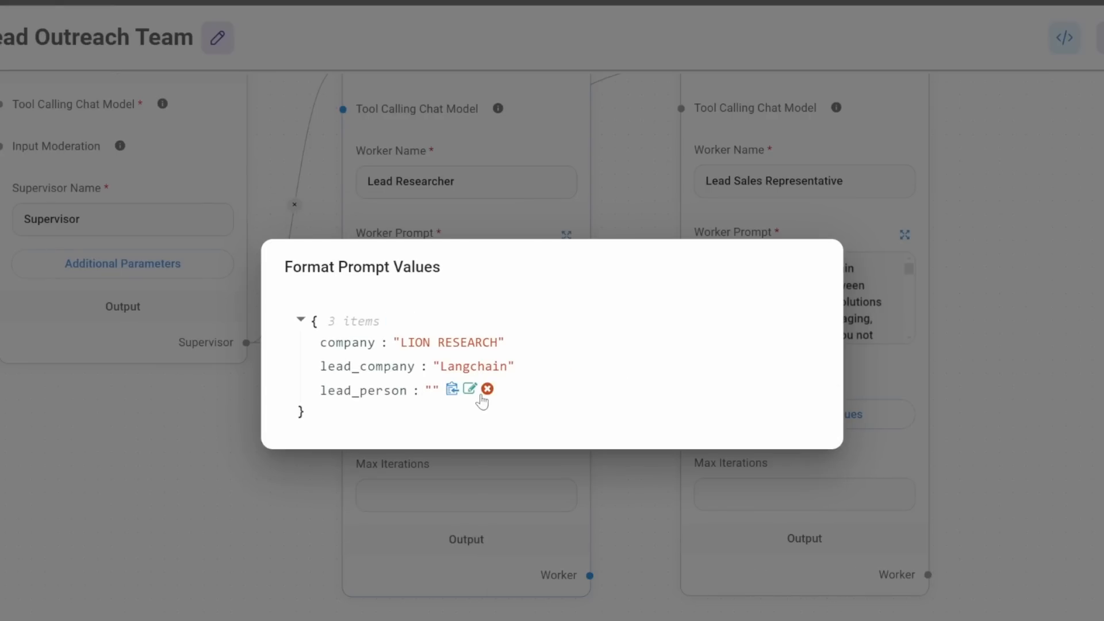
left_click(469, 388)
left_click(476, 398)
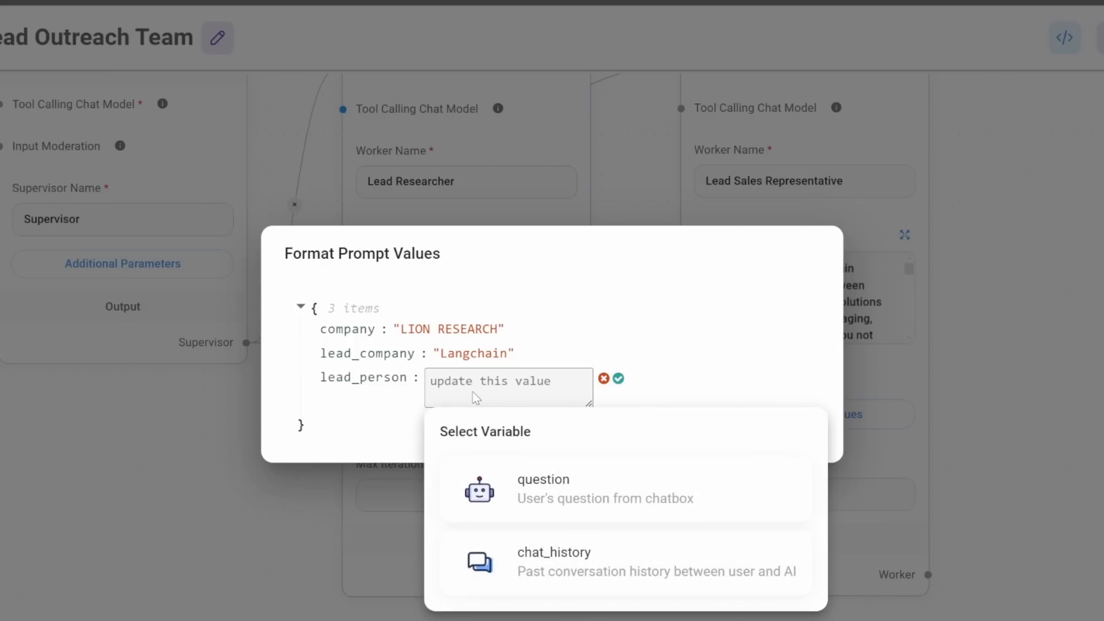
left_click(474, 393)
type("Harrison Chase")
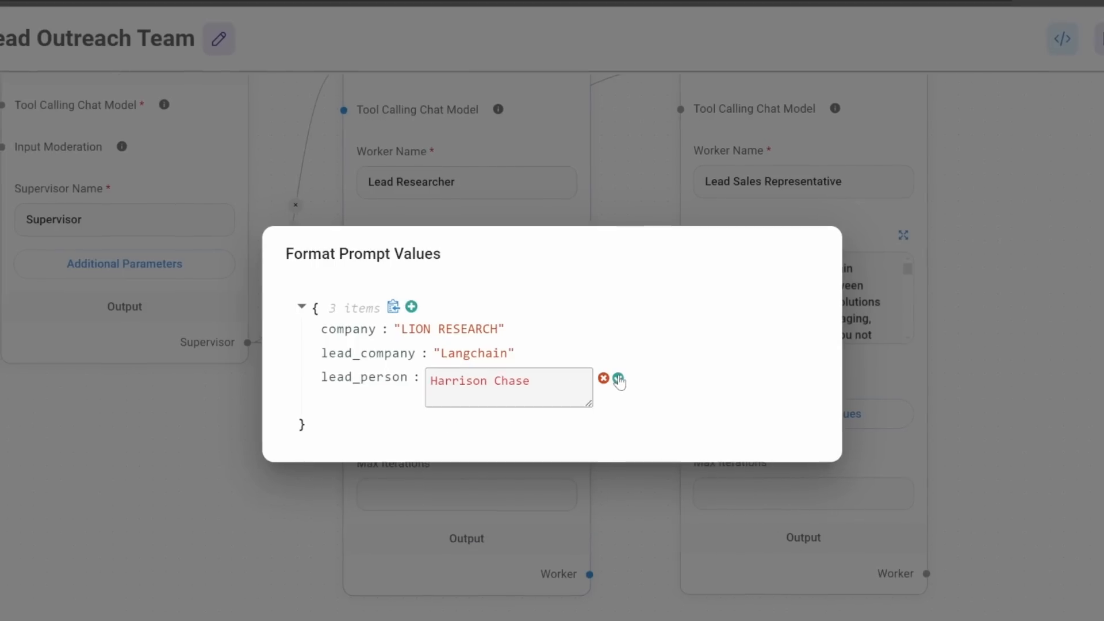
left_click(619, 379)
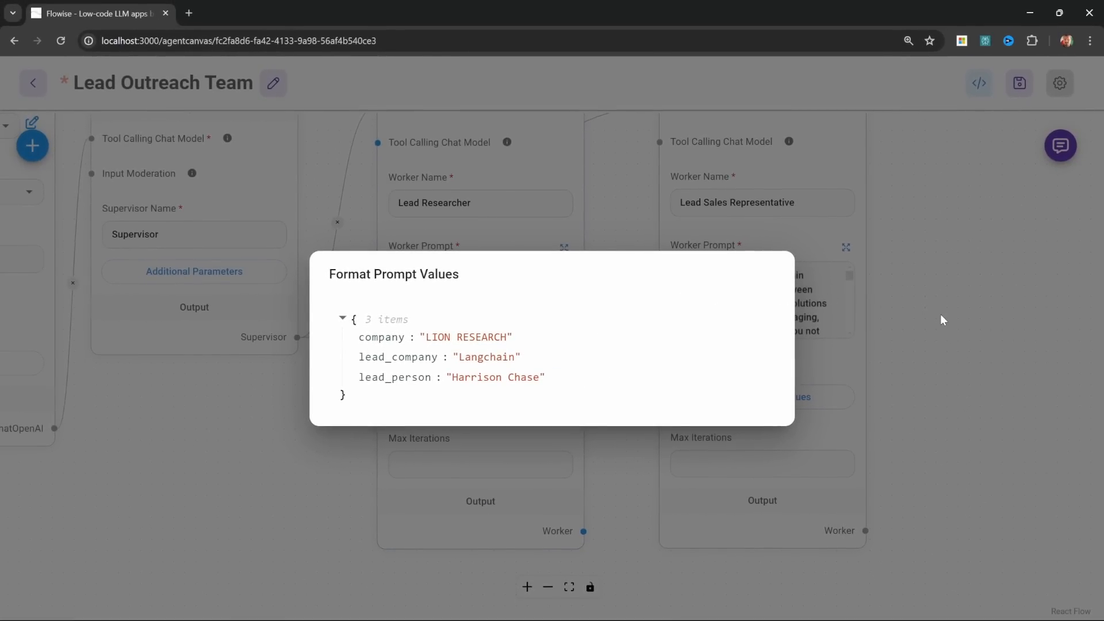
left_click(942, 320)
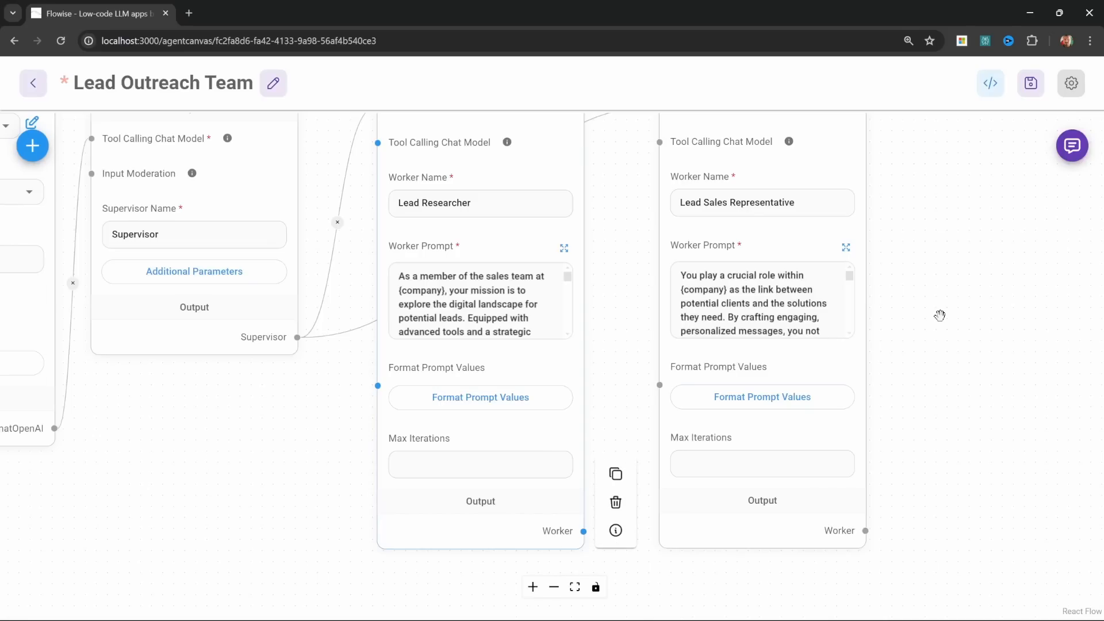
Set the Lead Sales Representative's format prompt values for company to "LION RESEARCH" and lead_company to "Langchain".
left_click_drag(926, 370, 620, 403)
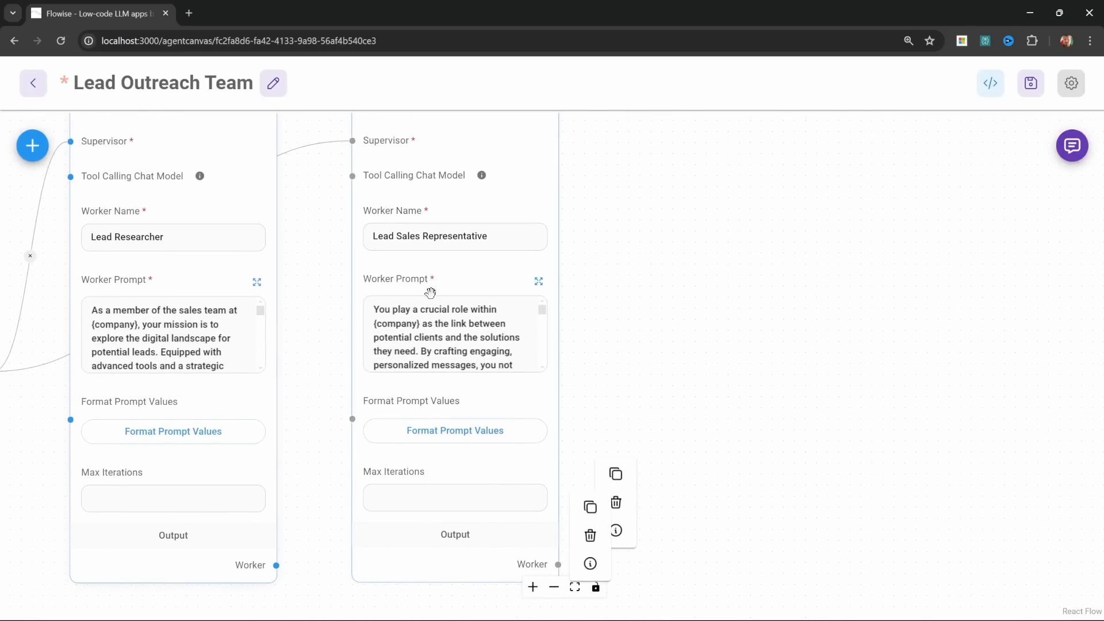
left_click(456, 438)
left_click(458, 322)
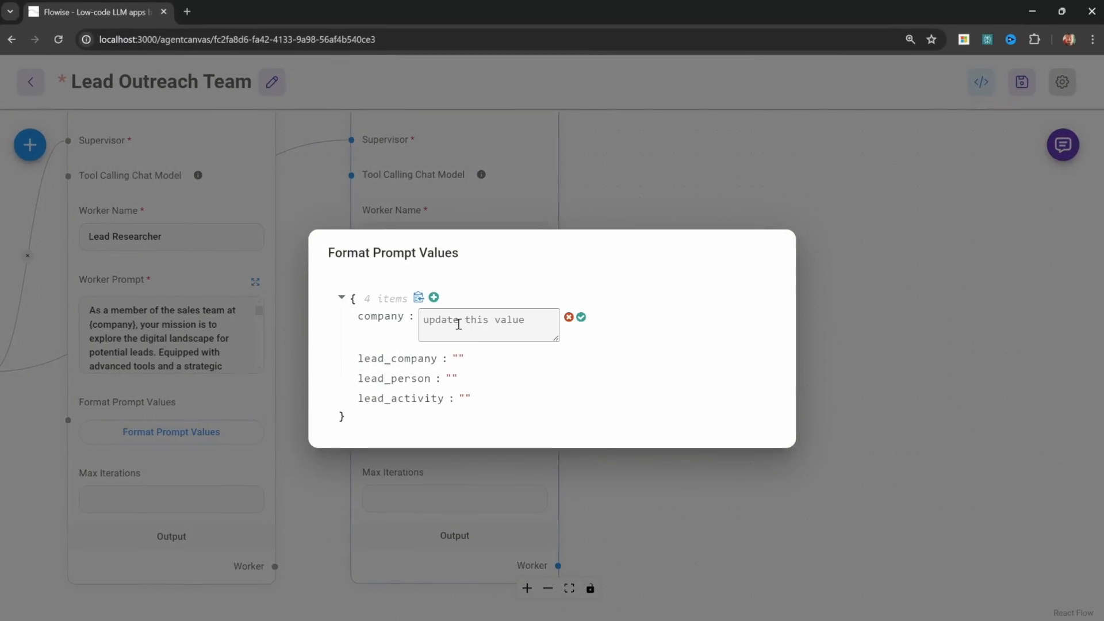
left_click(481, 326)
left_click(480, 323)
type("LION RESEARCH")
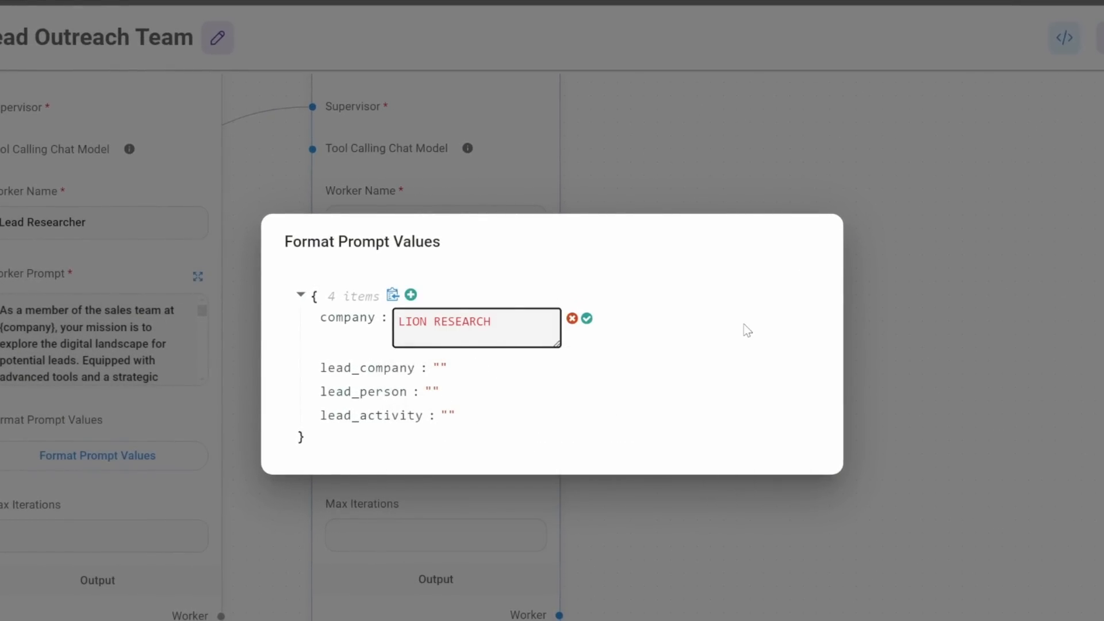
left_click(587, 318)
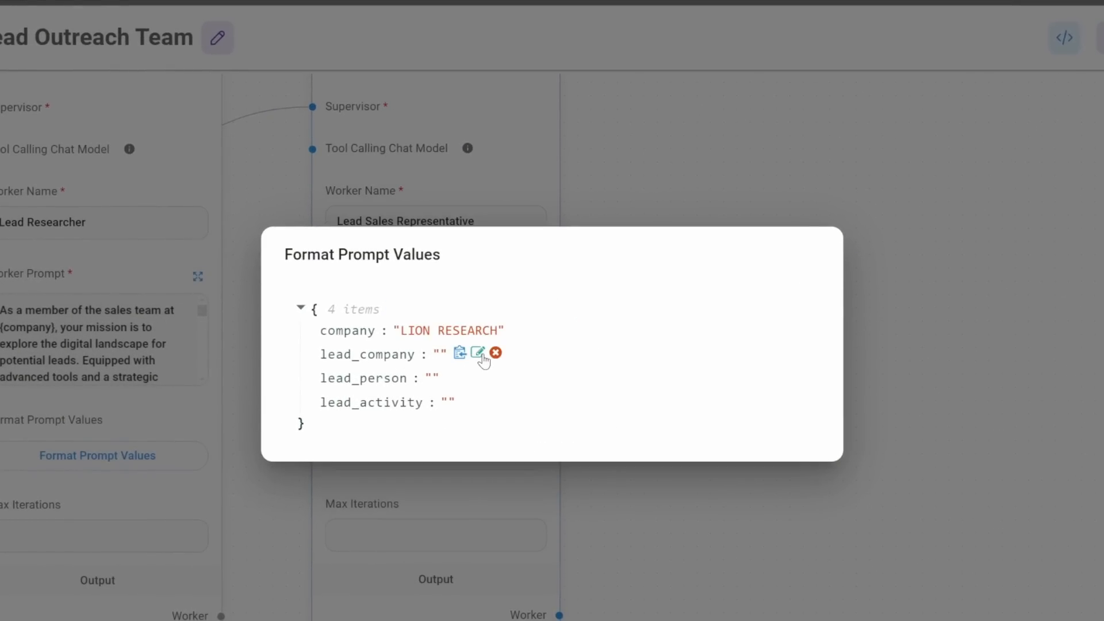
left_click(481, 352)
type("Langchain")
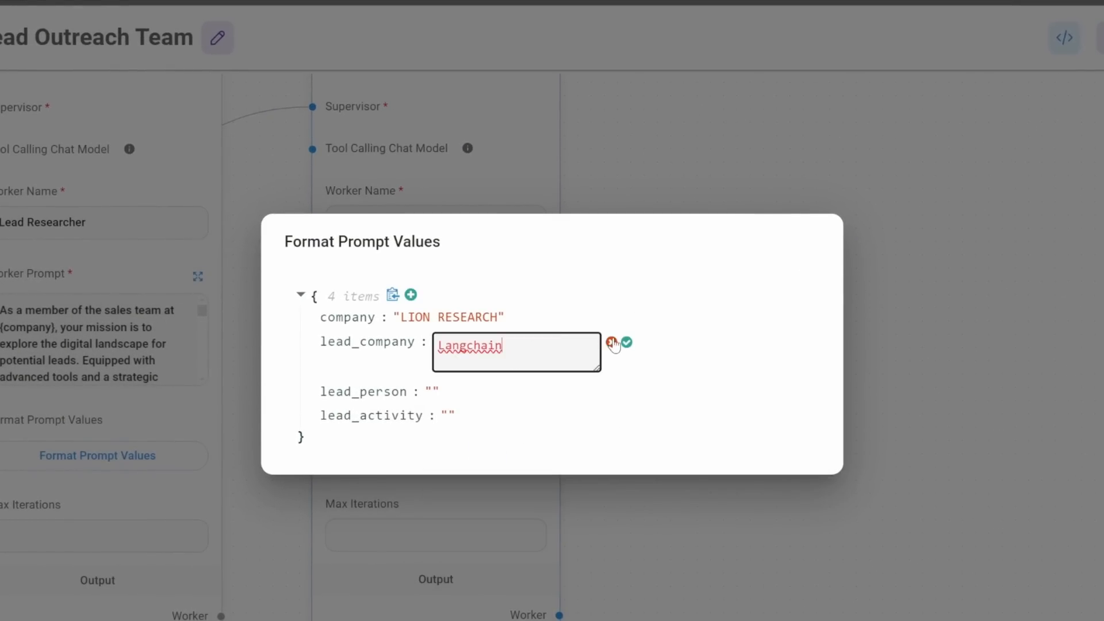
left_click(626, 342)
Fill the Lead Sales Representative's lead_person with the lead contact's full name and set lead_activity to "Langgraph Launch".
left_click(467, 368)
left_click(469, 375)
left_click(468, 375)
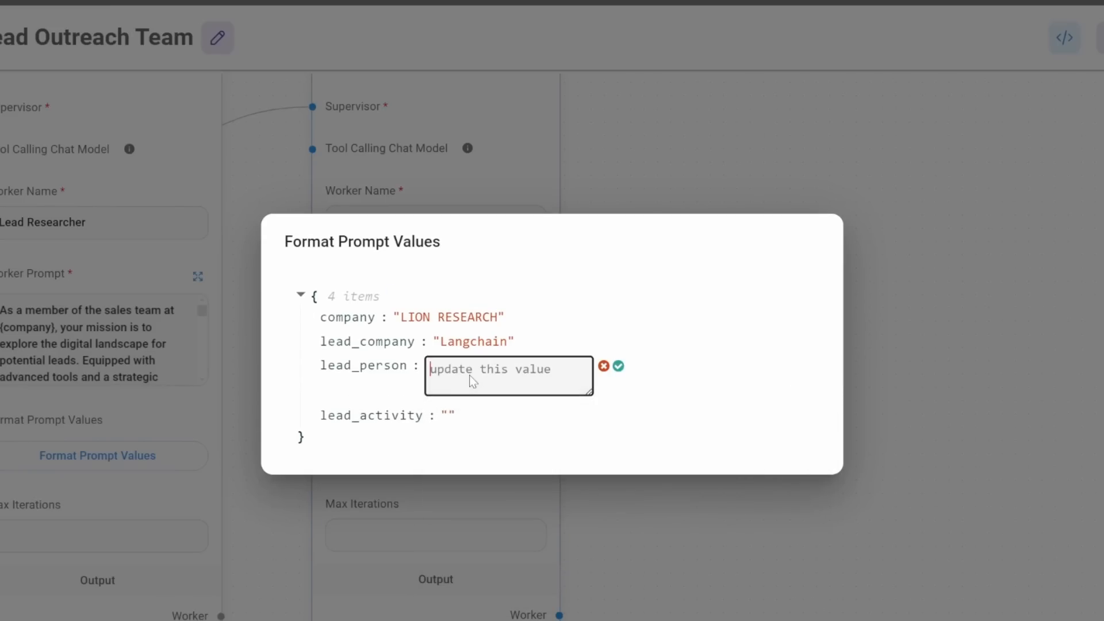
type("Harrison Chase")
left_click(618, 367)
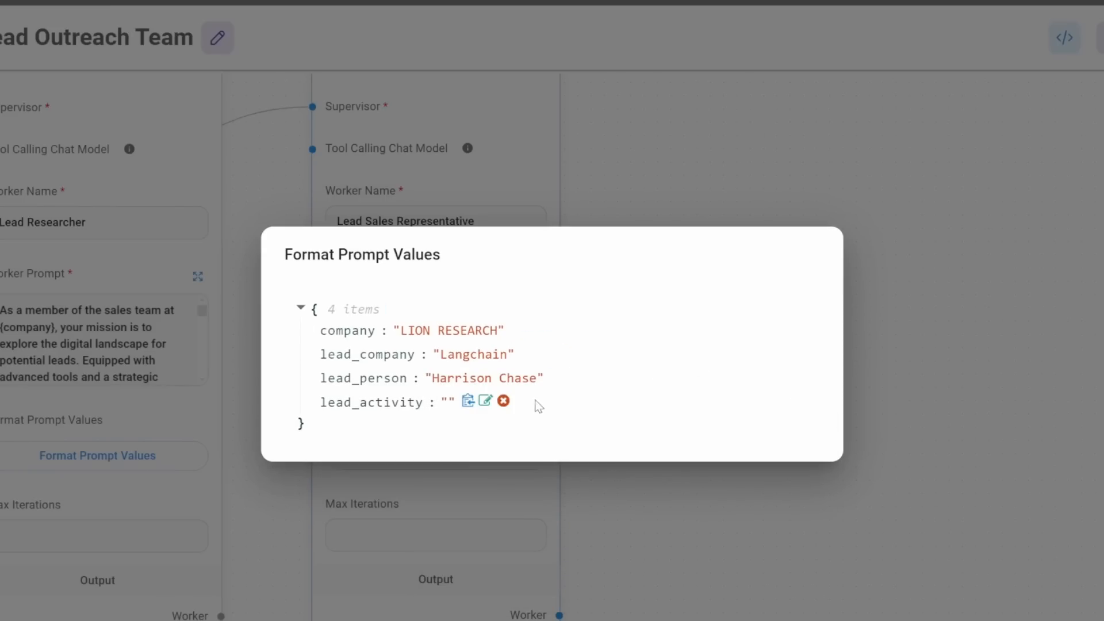
left_click(491, 400)
type("Langgra")
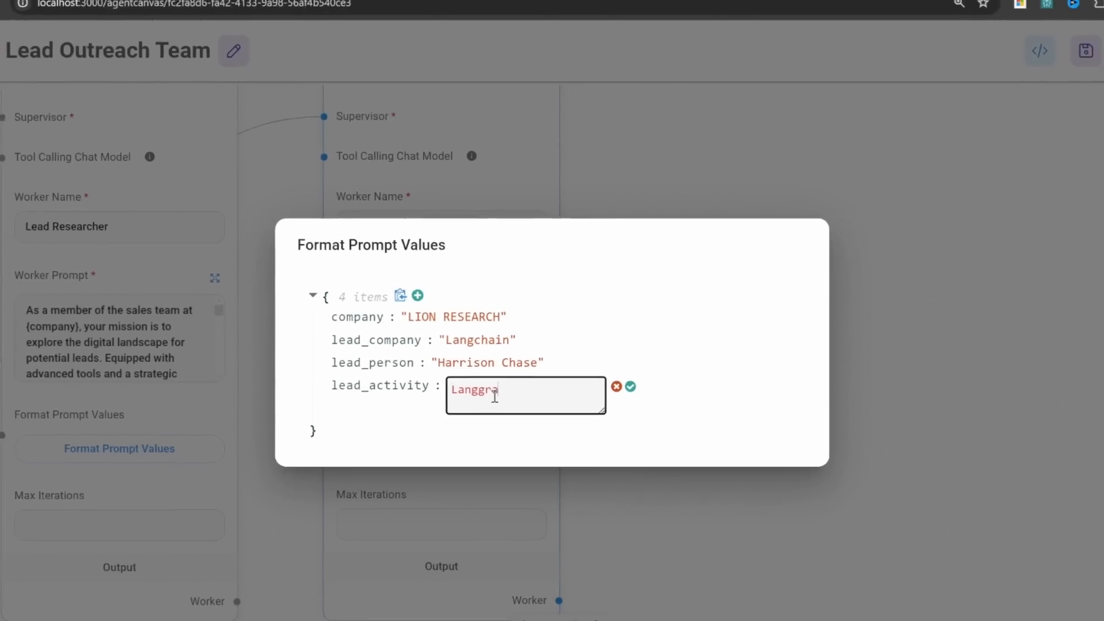
type("ph Launch")
left_click(630, 387)
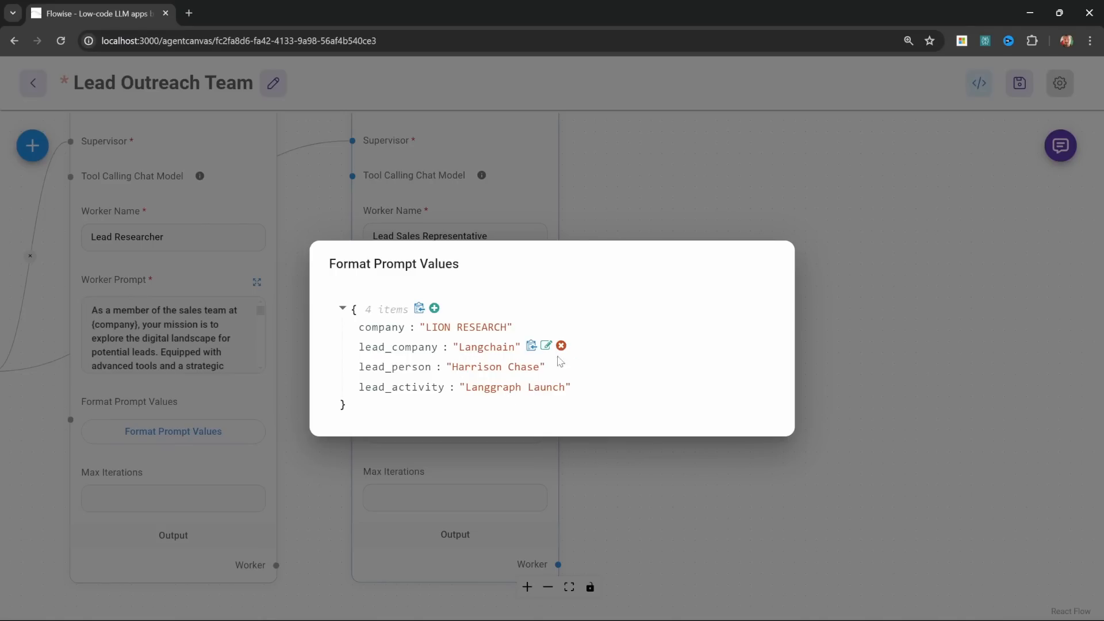
left_click(871, 318)
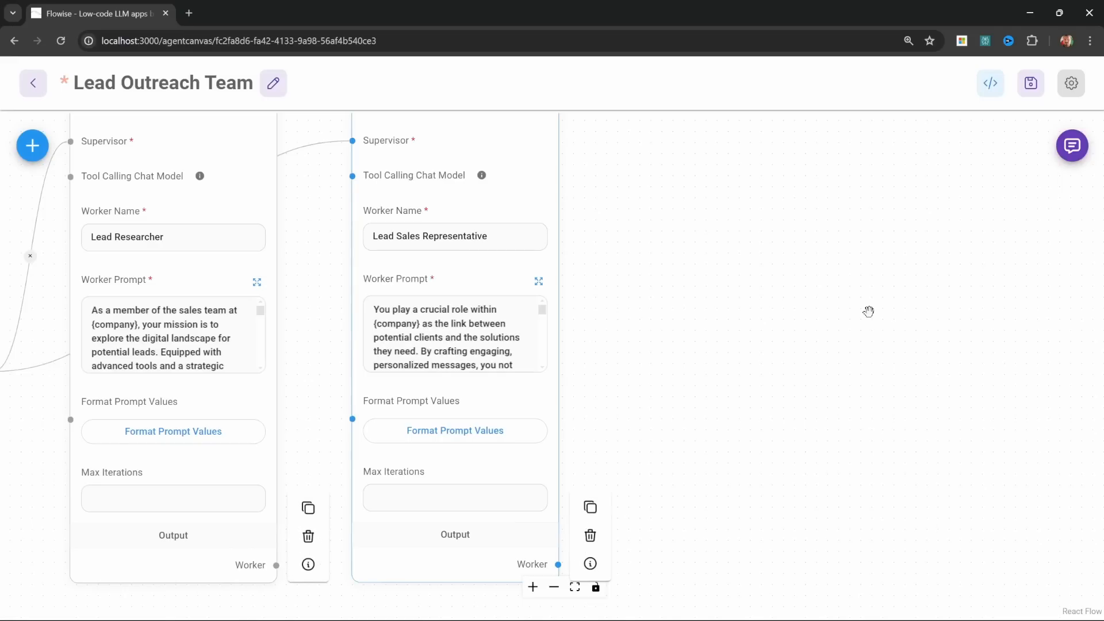
Save the agentflow and test it in the expanded chat with the message "Go!", reading through the workers' replies.
left_click(1031, 84)
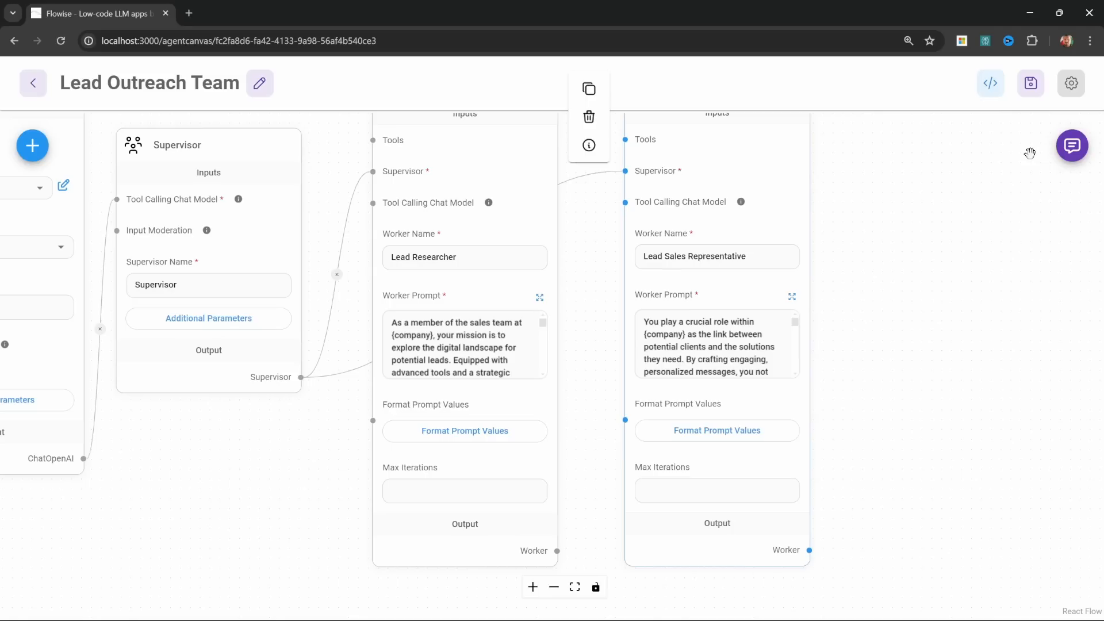
left_click(1071, 151)
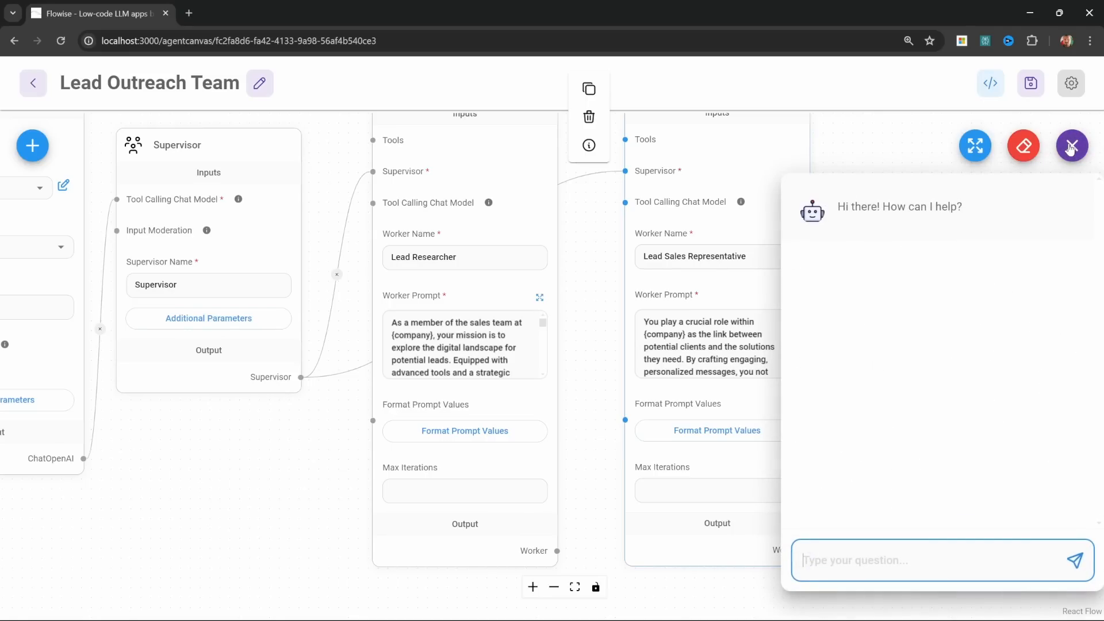
left_click(975, 150)
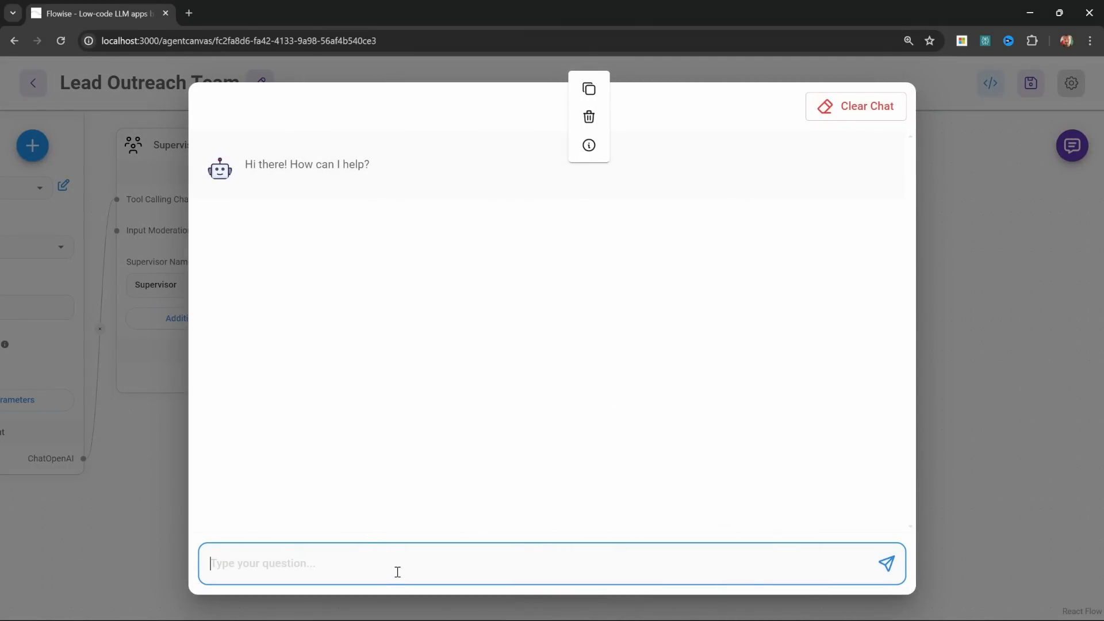
type("Go!")
key("Return")
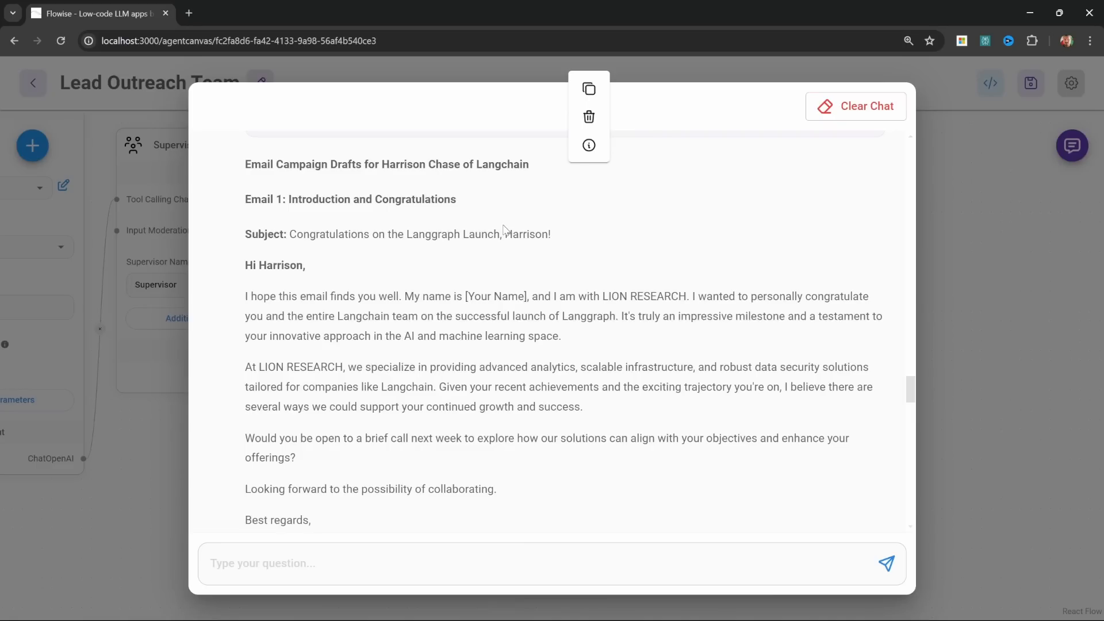
scroll(504, 223, "down", 8)
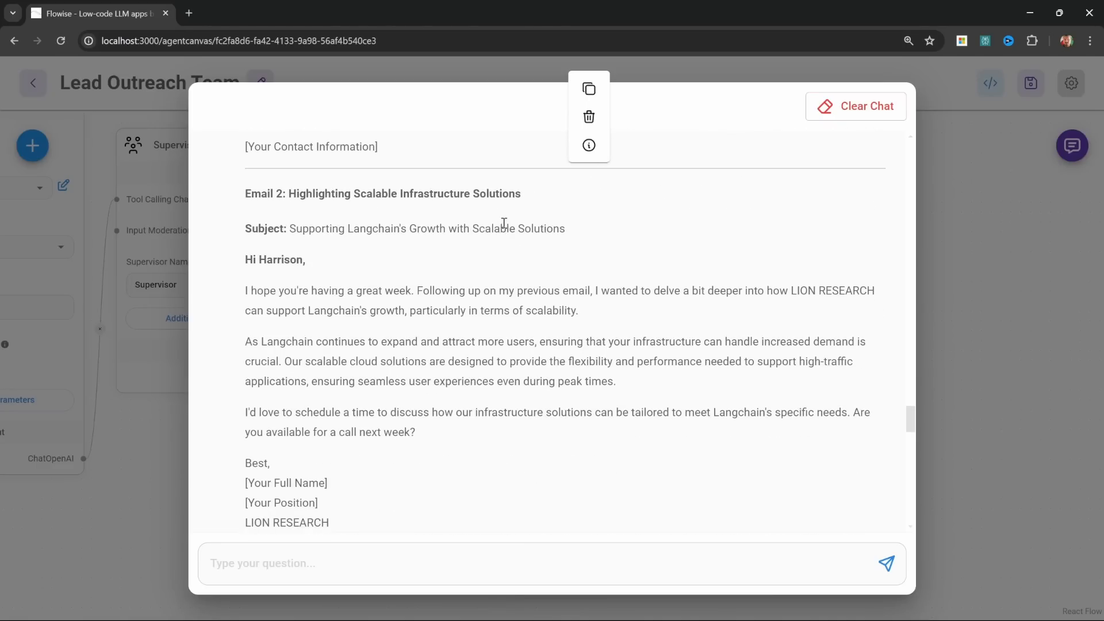
scroll(504, 223, "down", 8)
scroll(636, 389, "up", 15)
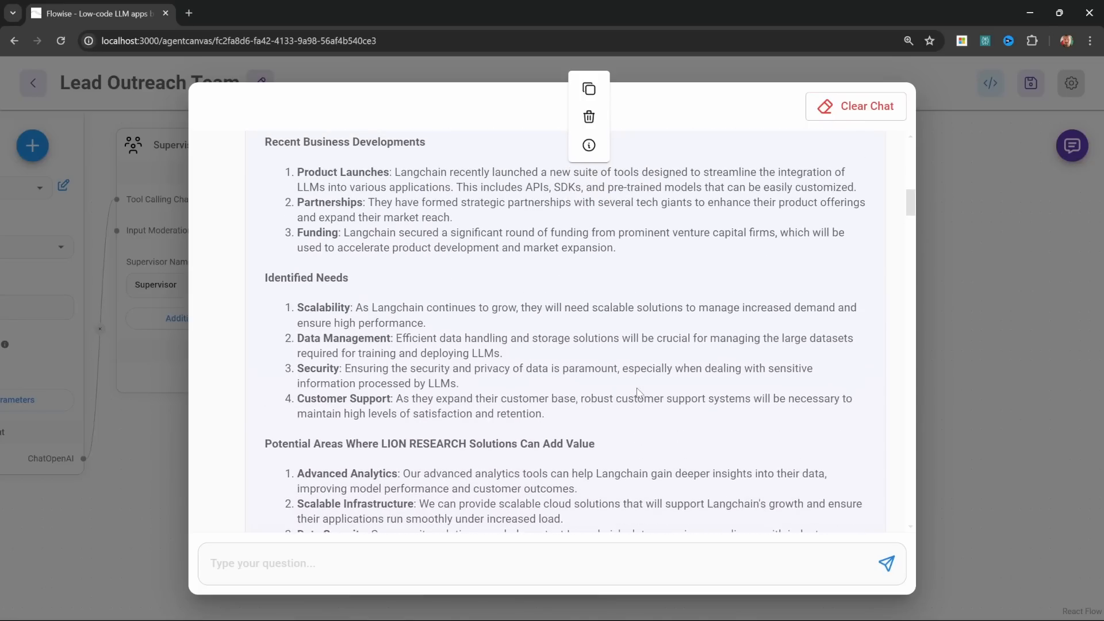
scroll(637, 393, "up", 8)
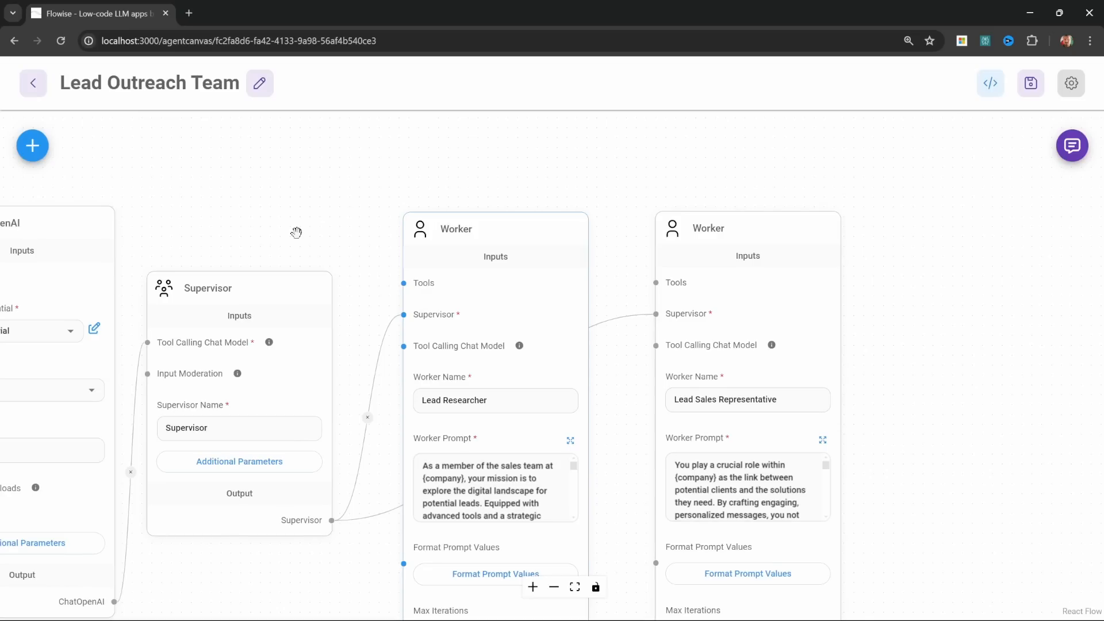
Add a Google Custom Search tool node to the canvas and place it above the Supervisor, clear of the Worker nodes.
mouse_move(459, 314)
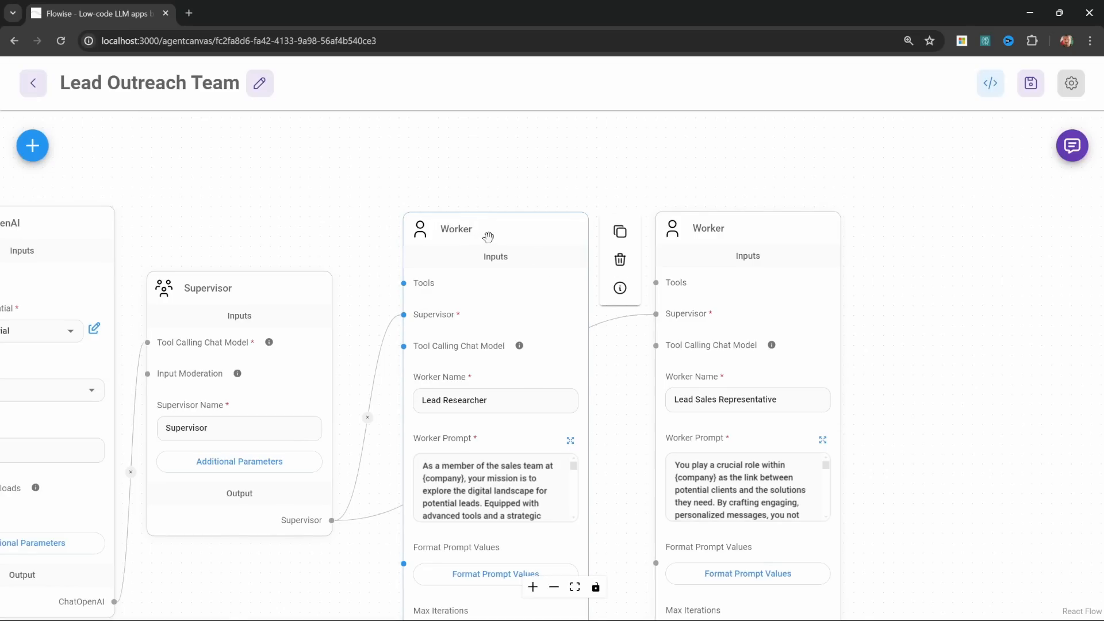
left_click(32, 149)
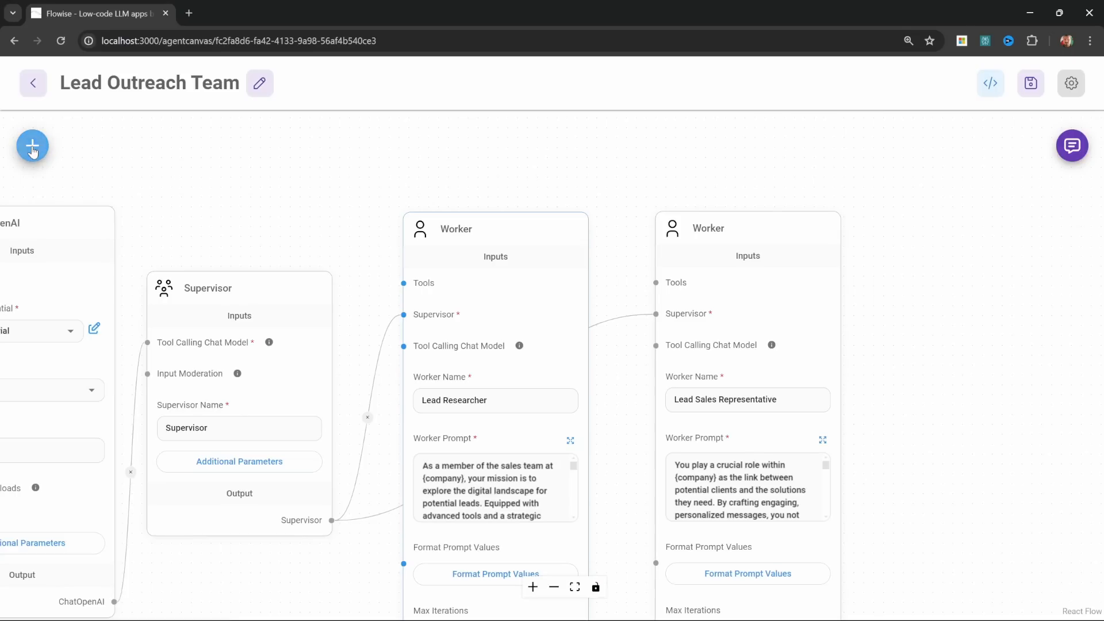
scroll(180, 395, "down", 7)
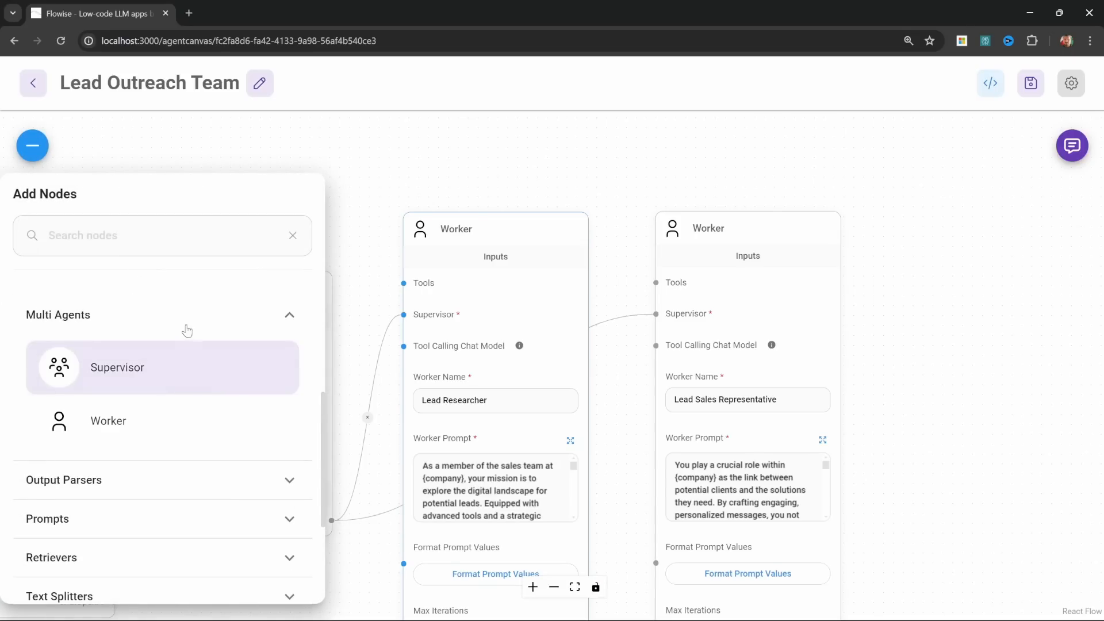
left_click(106, 458)
scroll(109, 457, "down", 3)
scroll(109, 457, "up", 2)
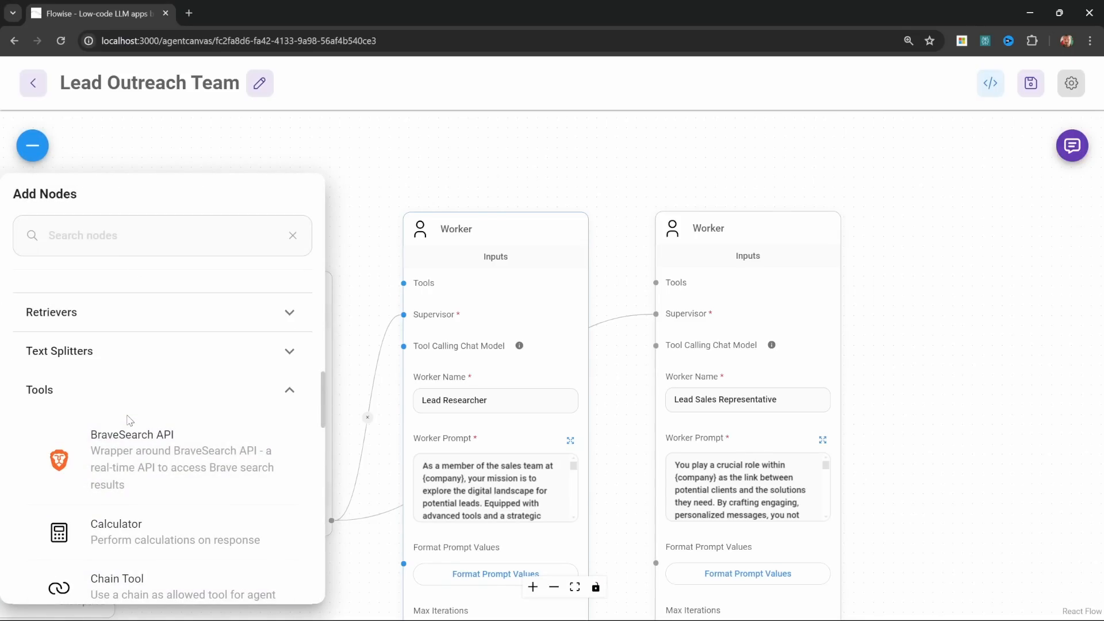
scroll(163, 419, "down", 1)
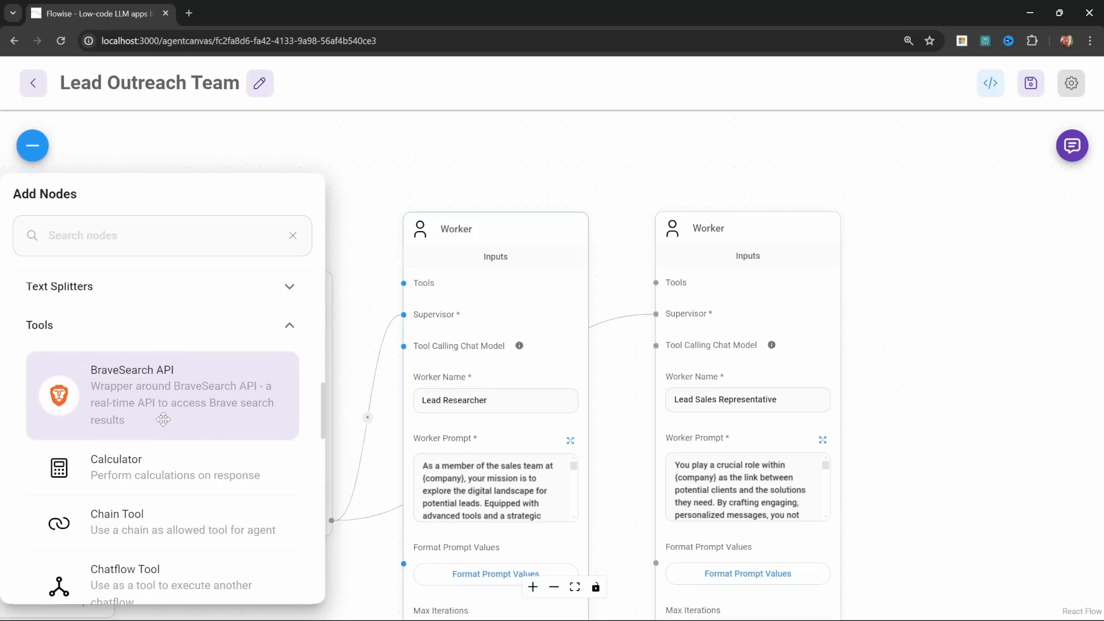
scroll(164, 419, "down", 4)
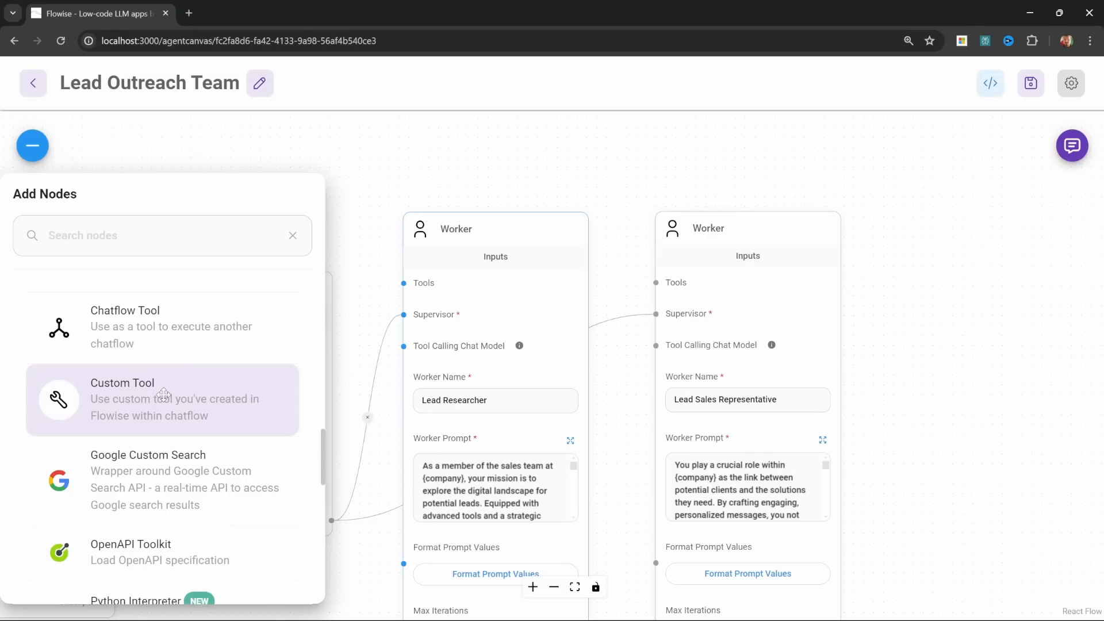
scroll(163, 397, "down", 1)
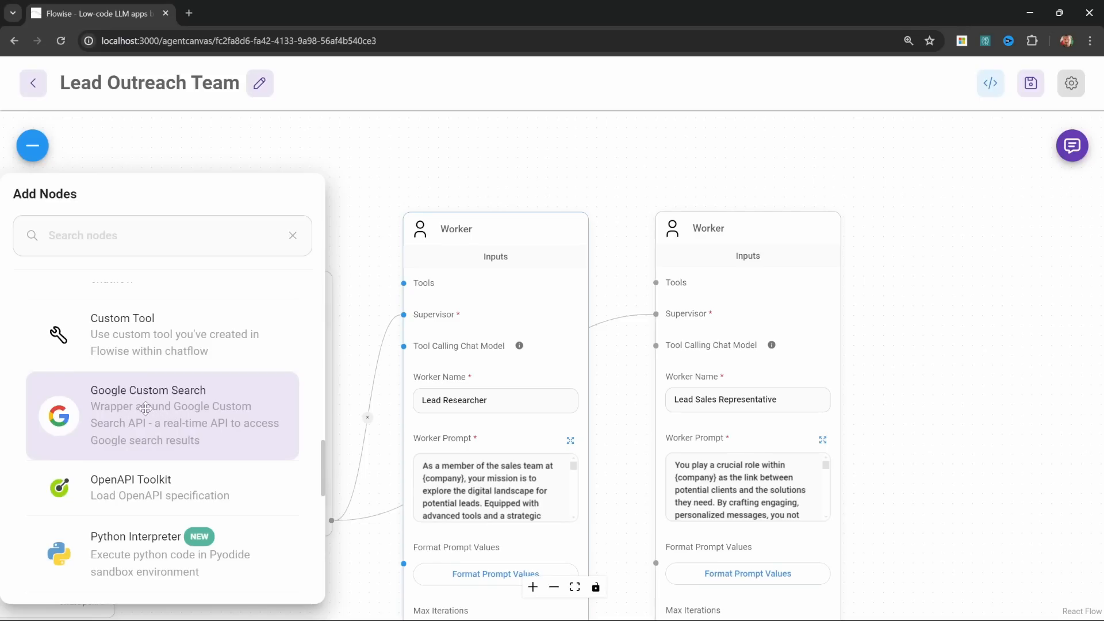
left_click_drag(120, 417, 391, 145)
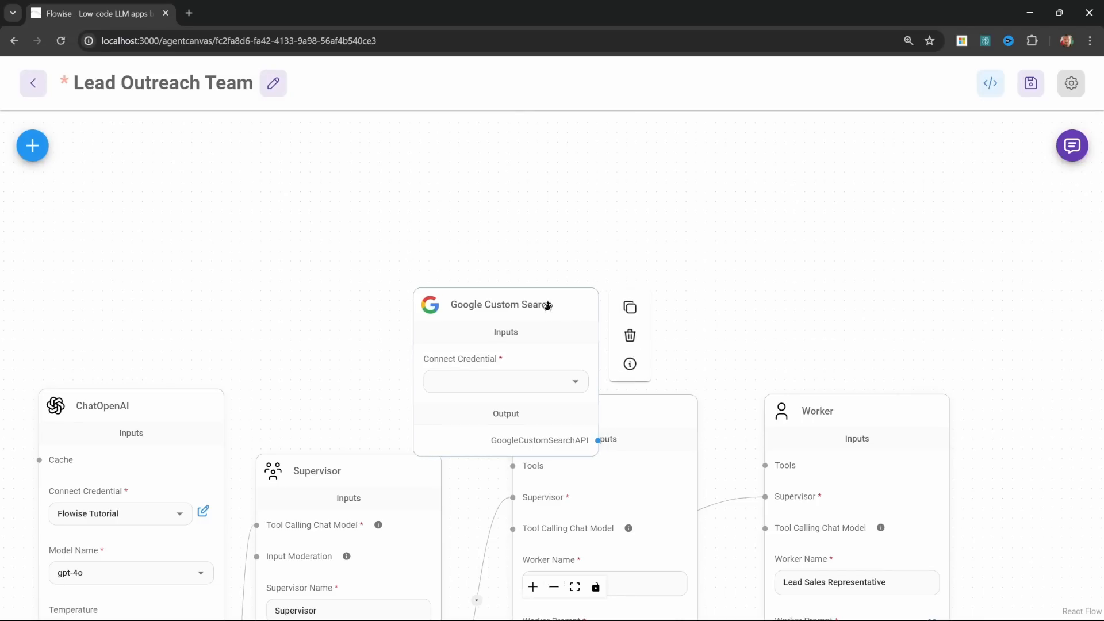
left_click_drag(548, 307, 453, 235)
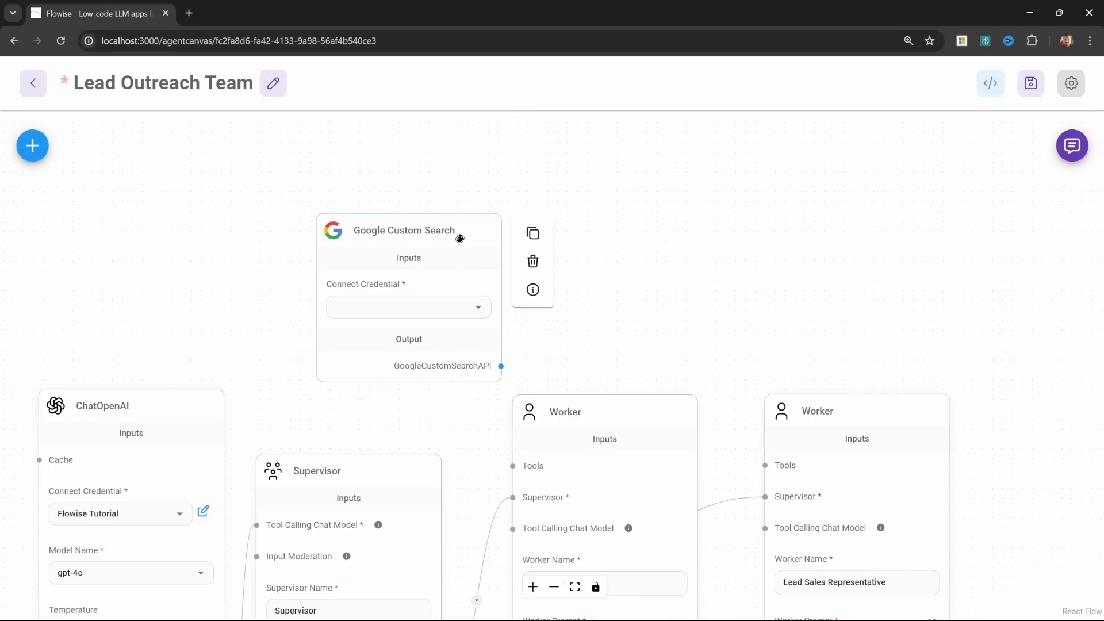
left_click_drag(644, 352, 601, 273)
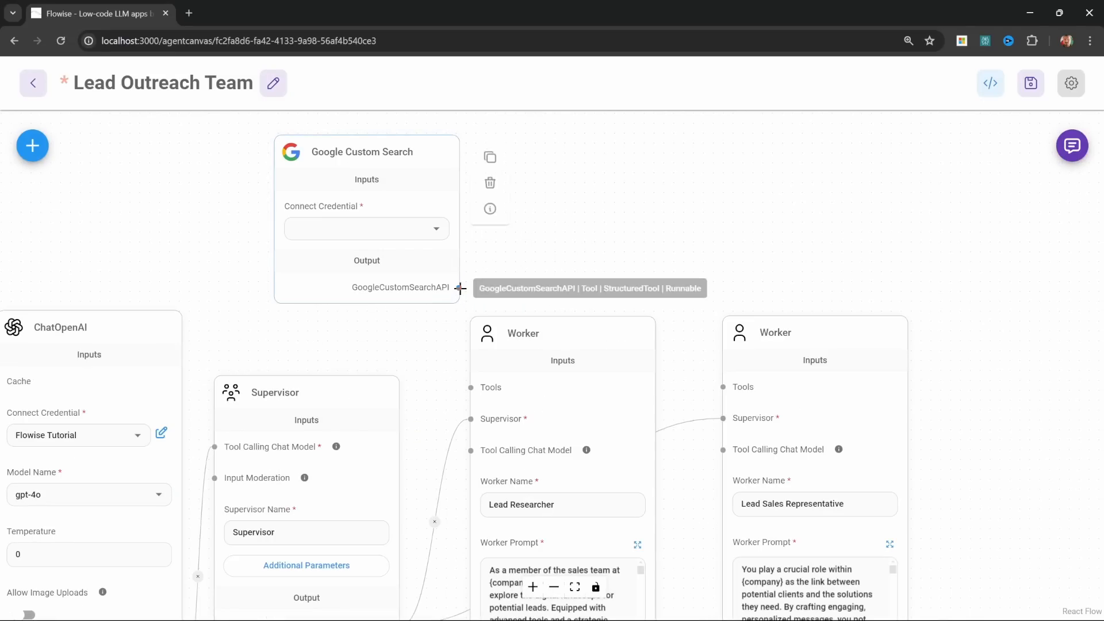
Connect the Google Custom Search output to the Lead Researcher's Tools input and shift the search node away from the Worker.
left_click_drag(458, 291, 471, 387)
left_click_drag(322, 189, 274, 190)
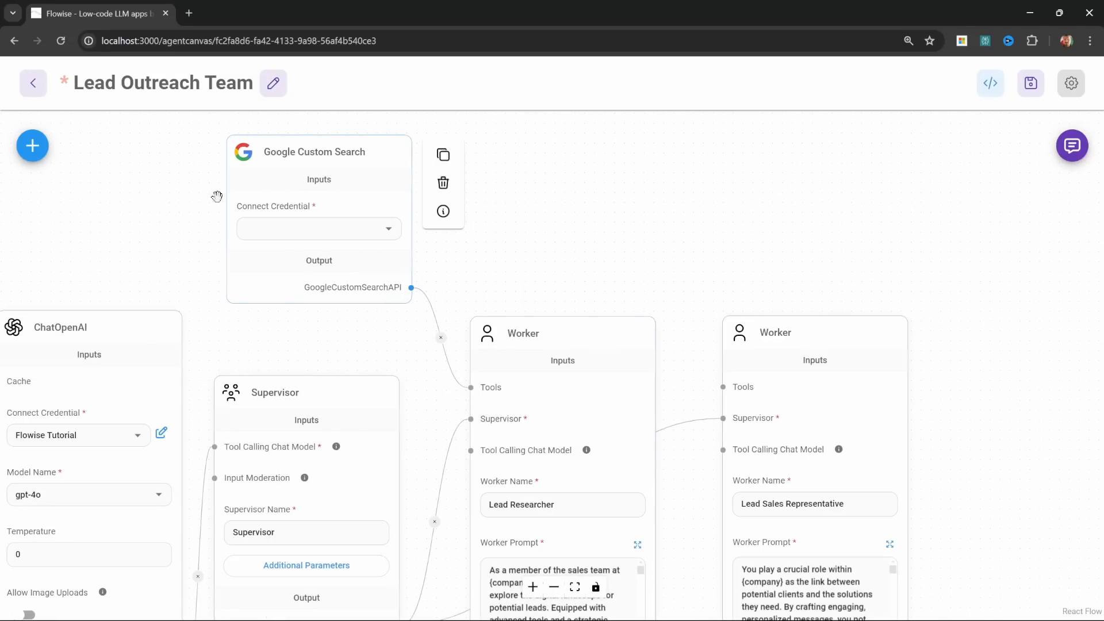
Try adding a Calculator tool node beside Google Custom Search and connecting it to the Lead Researcher's Tools input.
left_click(32, 146)
scroll(173, 391, "down", 10)
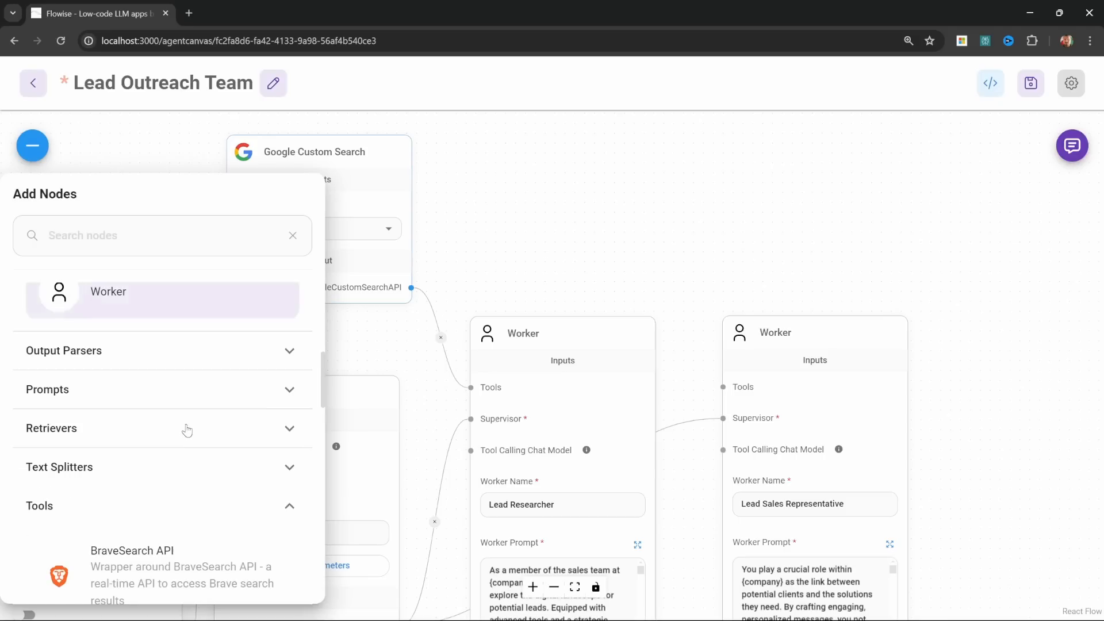
scroll(185, 429, "down", 5)
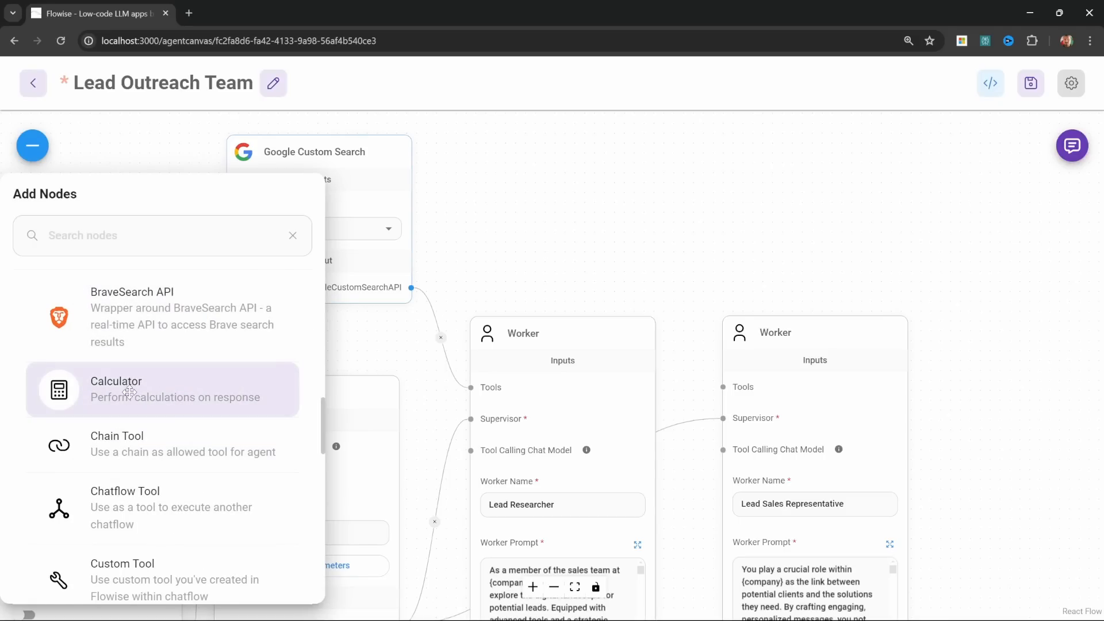
left_click_drag(99, 398, 484, 196)
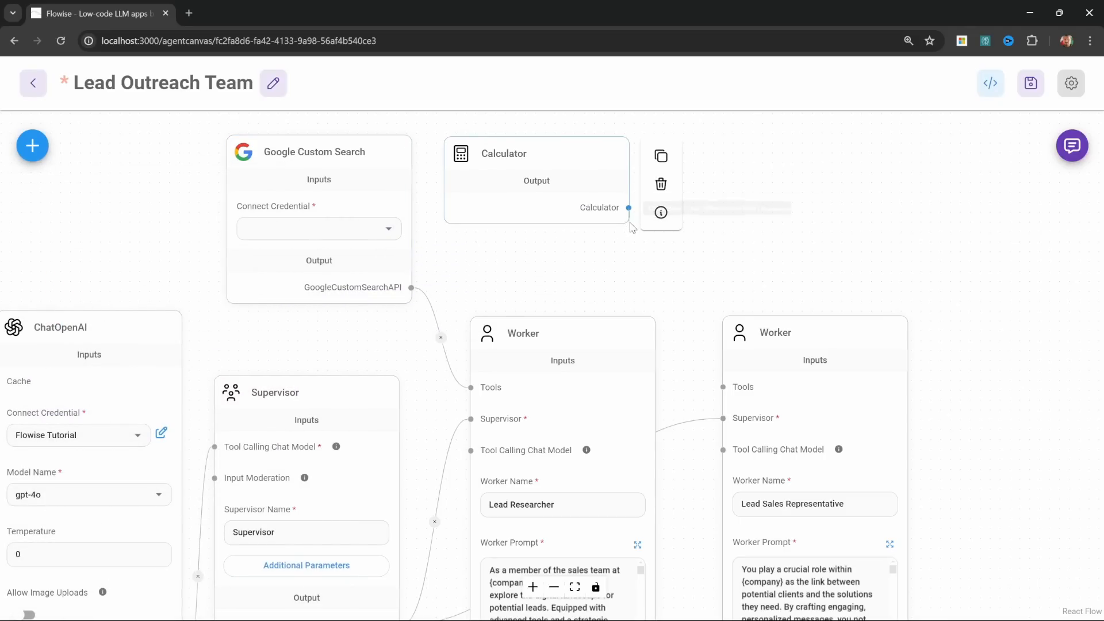
left_click_drag(627, 209, 477, 395)
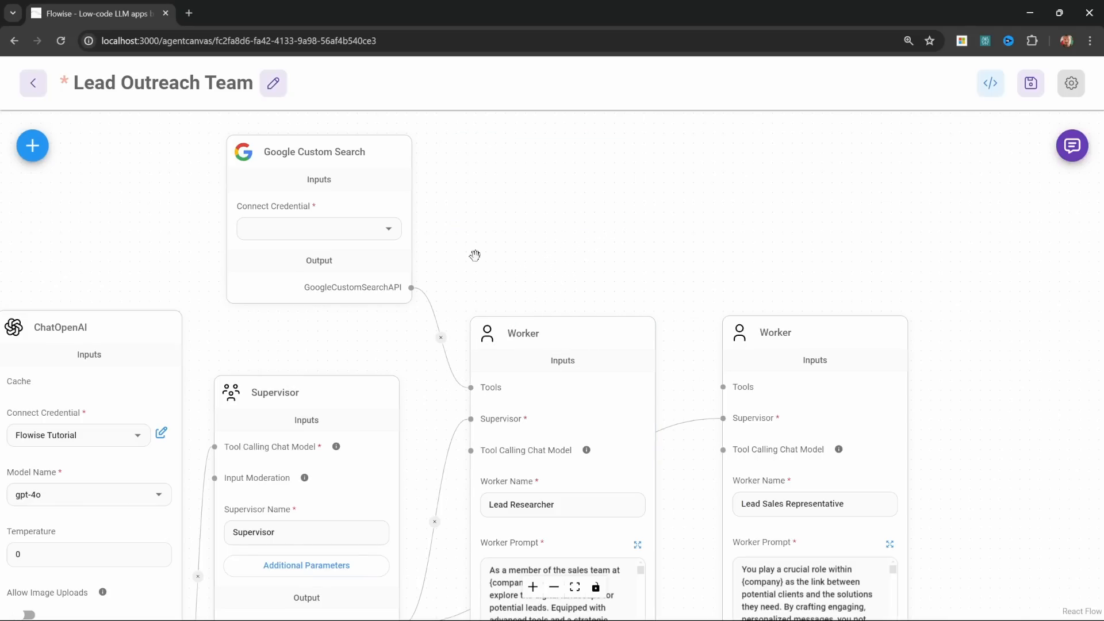
Start a new credential for the Google Custom Search node and name it "GCS Youtube Tutorial".
left_click_drag(350, 151, 370, 167)
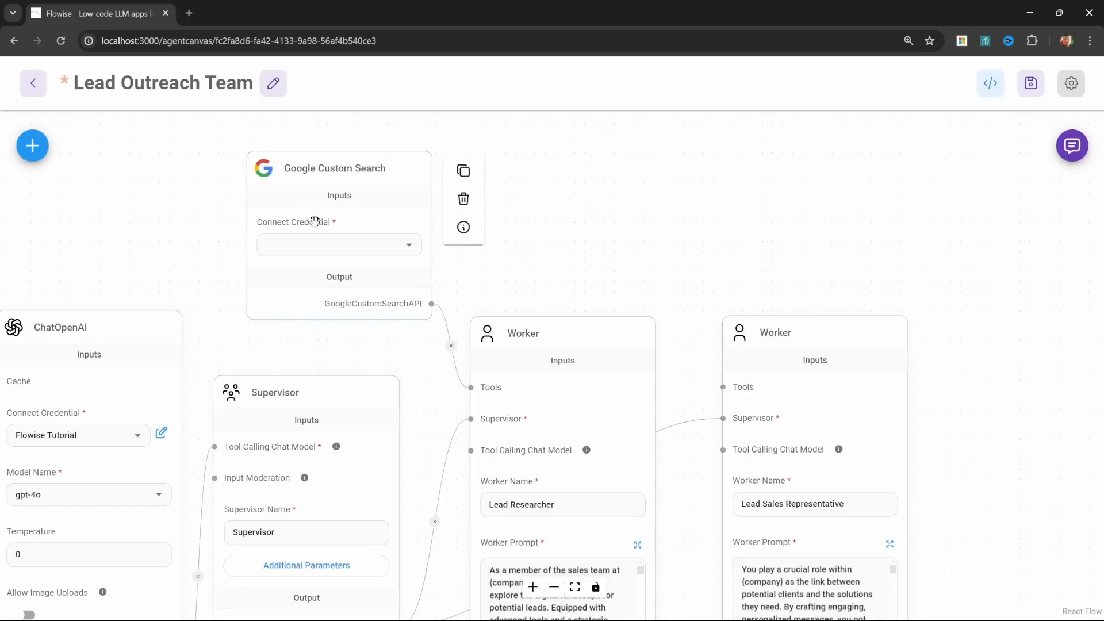
left_click(410, 246)
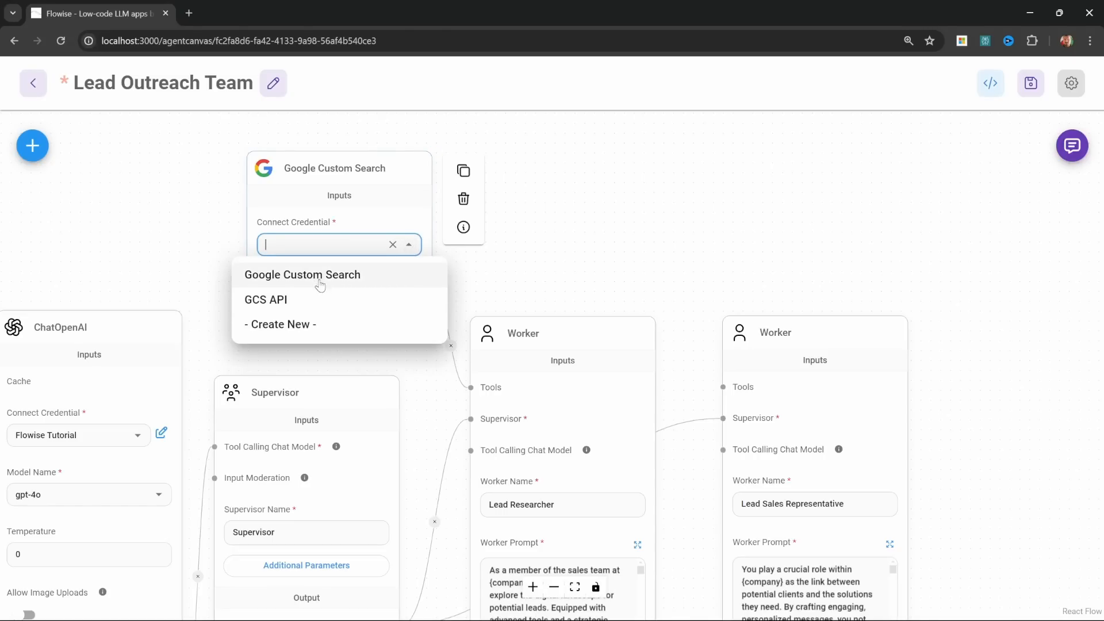
left_click(298, 325)
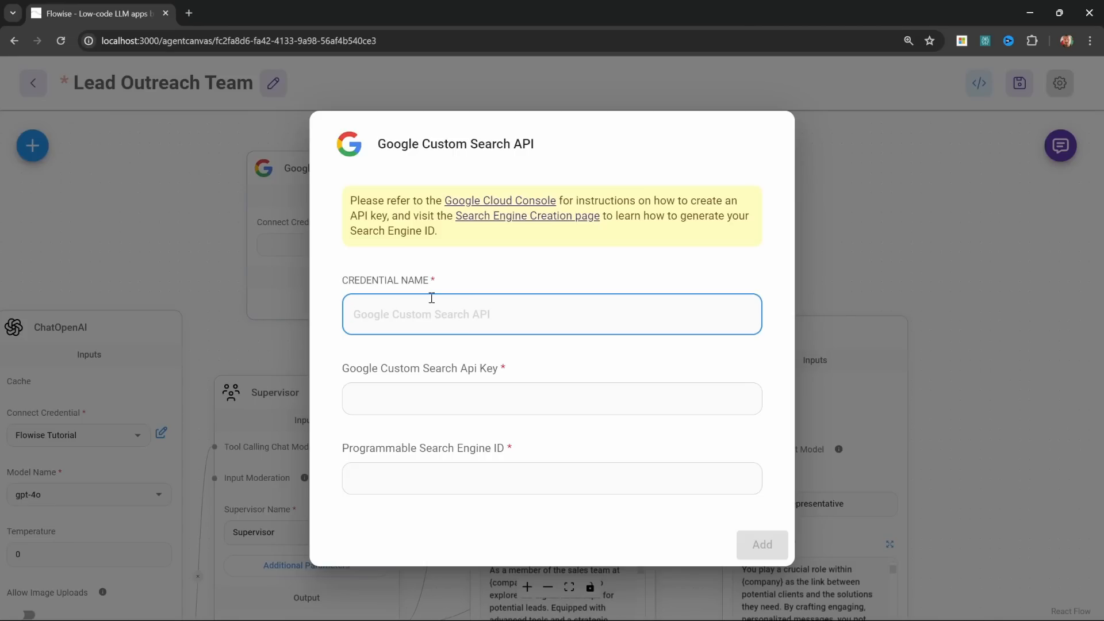
type("GCS")
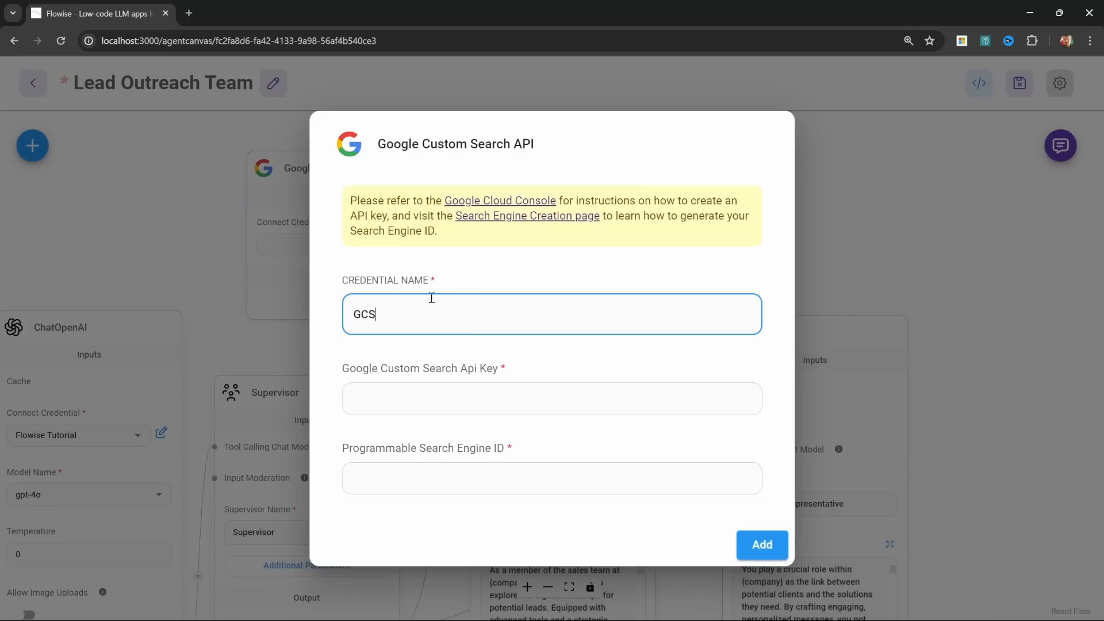
type(" Youtube Tutorial")
left_click(440, 402)
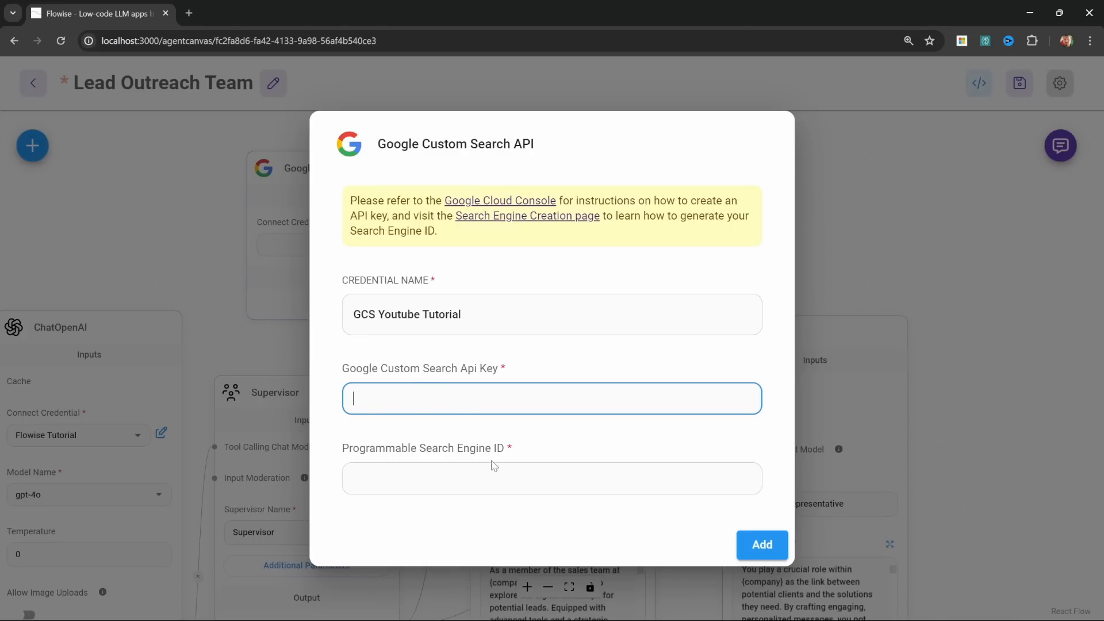
left_click(475, 479)
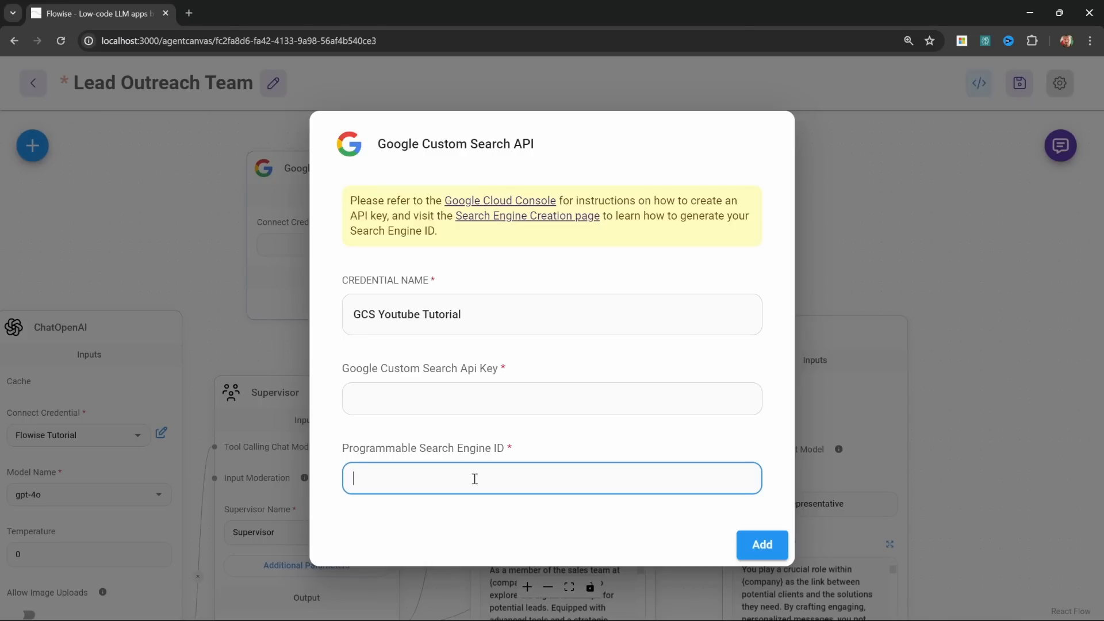
left_click(479, 406)
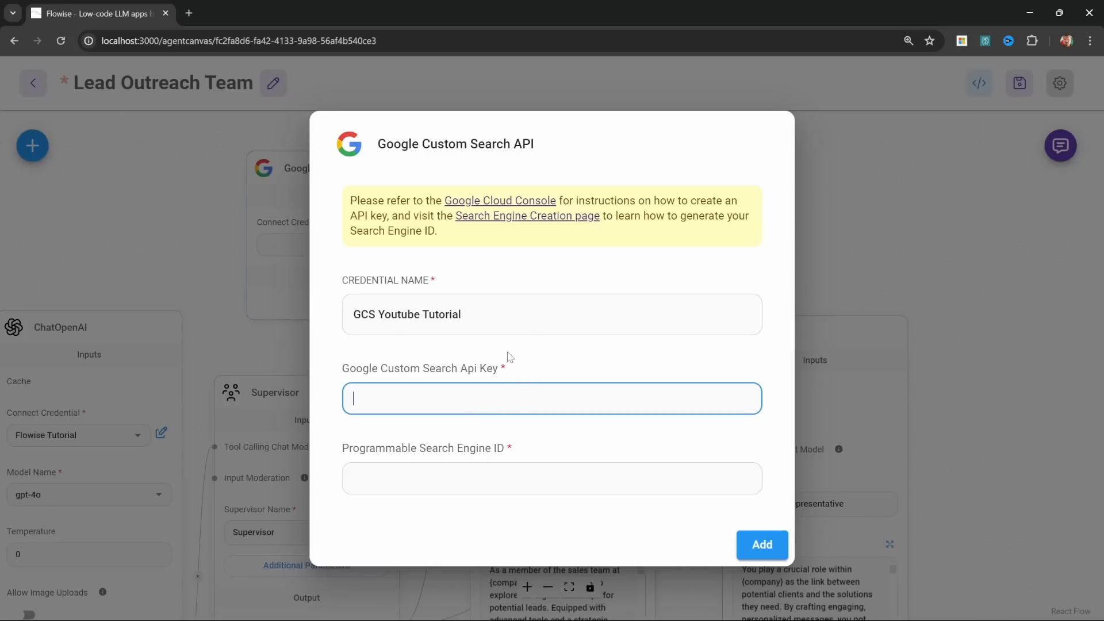
left_click(385, 206)
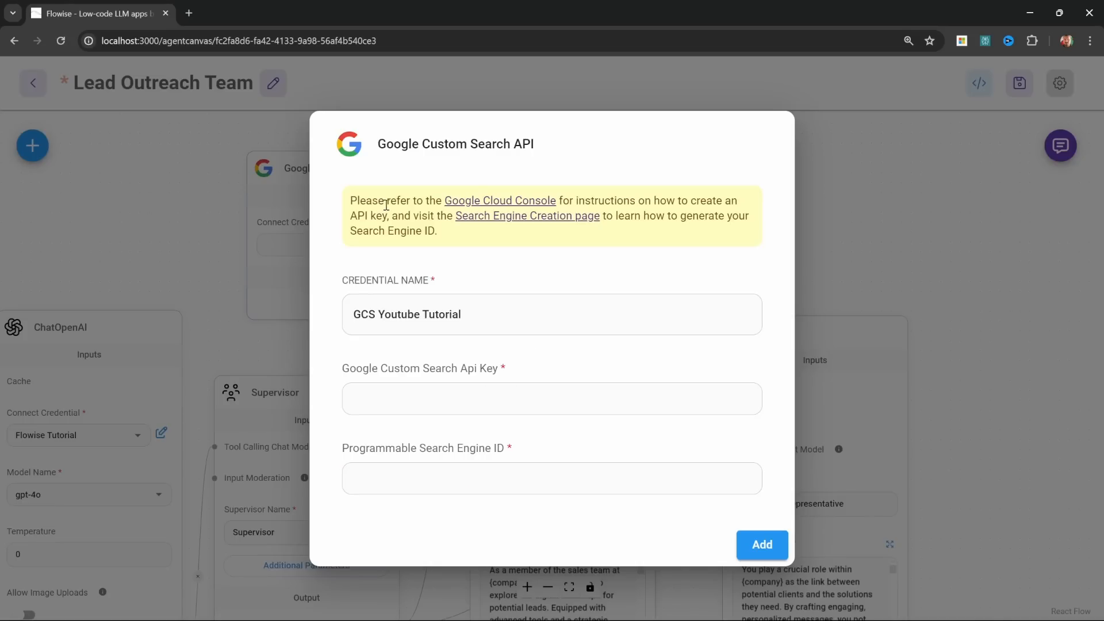
Open the Google Cloud Console, create a project named "Flowise Agentflow Tutorial" and switch to it.
left_click(463, 201)
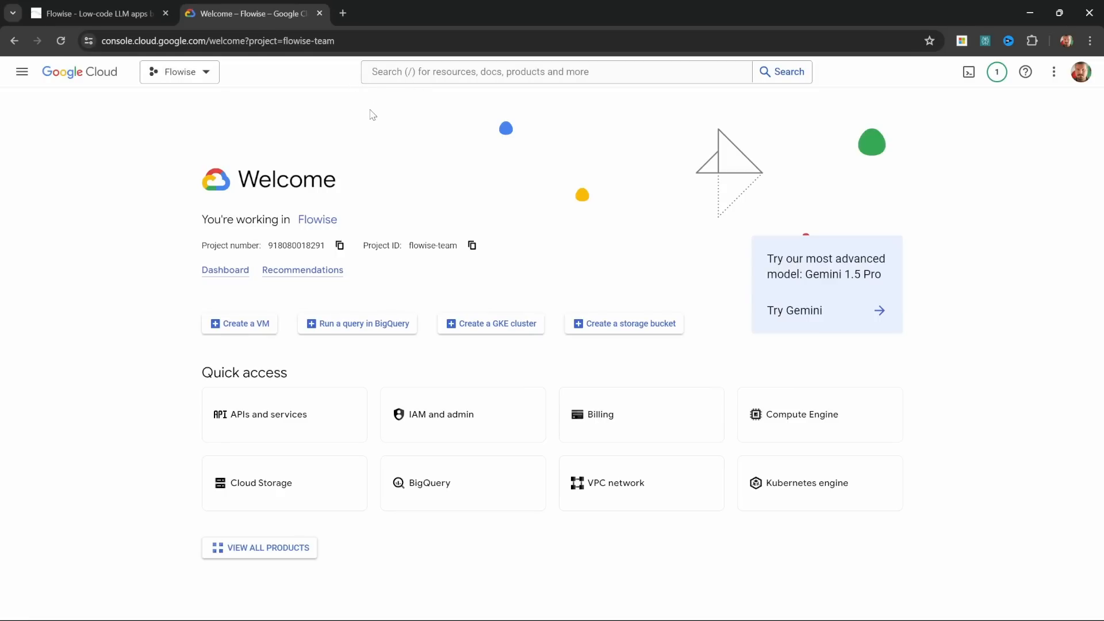
left_click(211, 71)
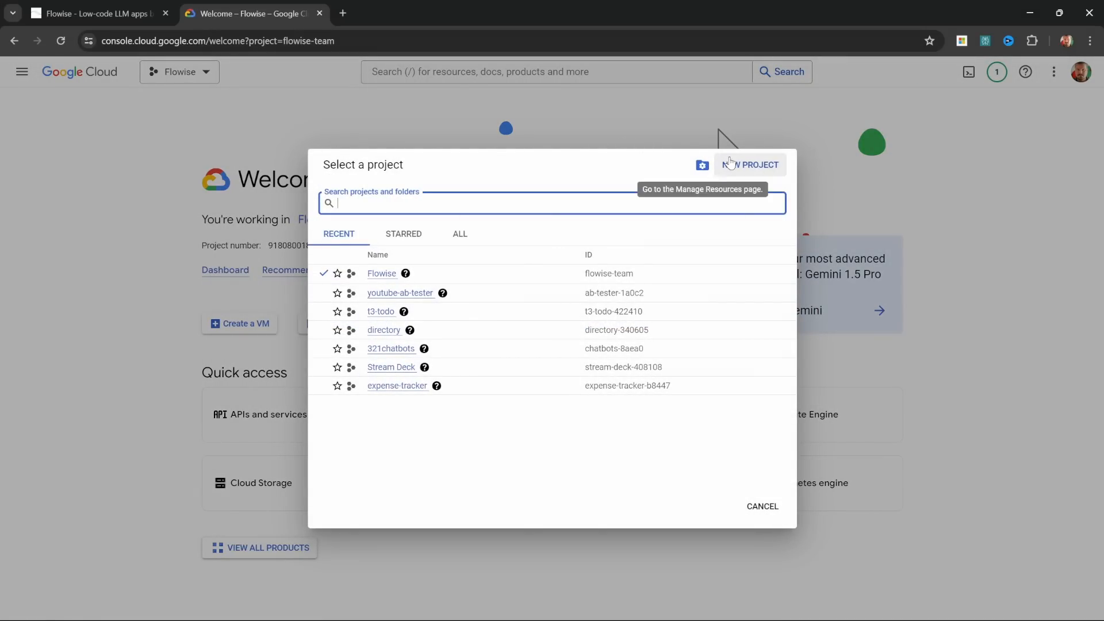
left_click(758, 165)
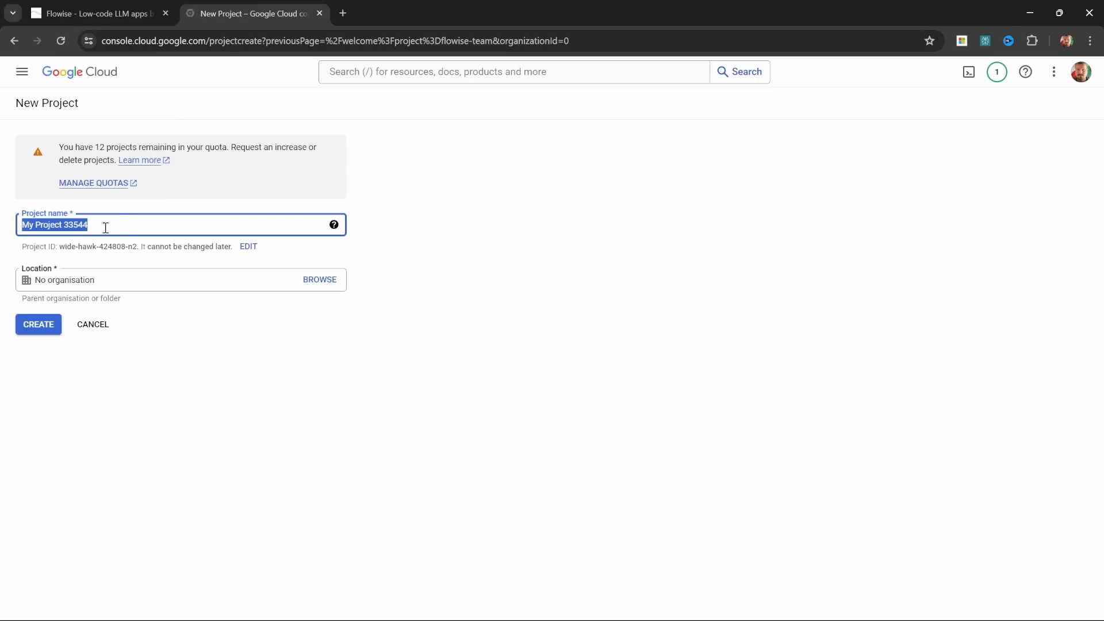
type("Flowise Agentflow Tutorial")
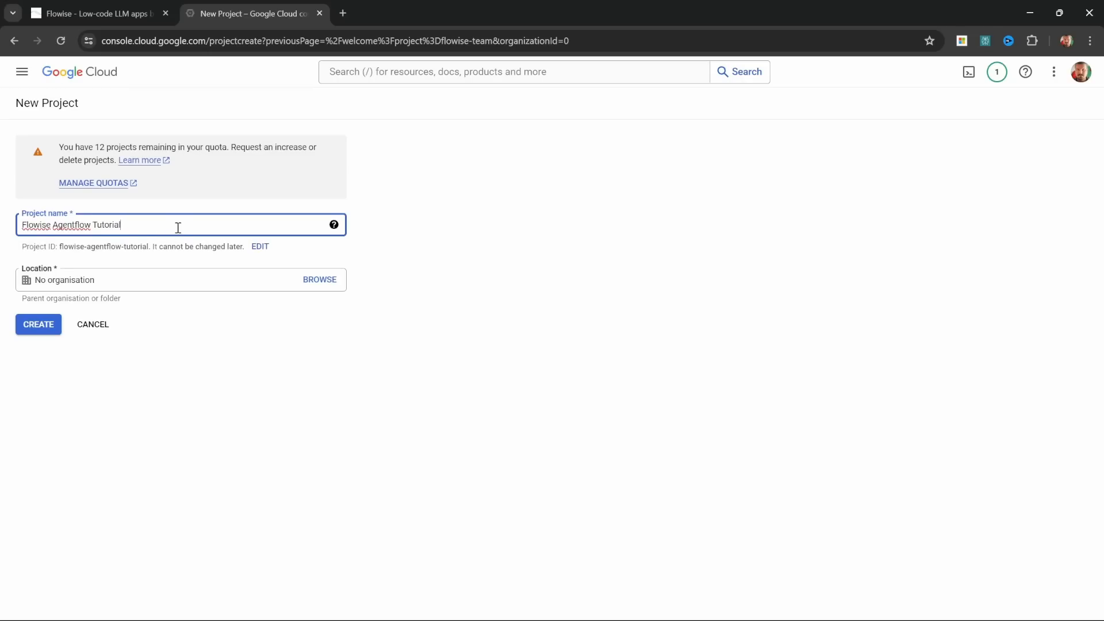
left_click(27, 332)
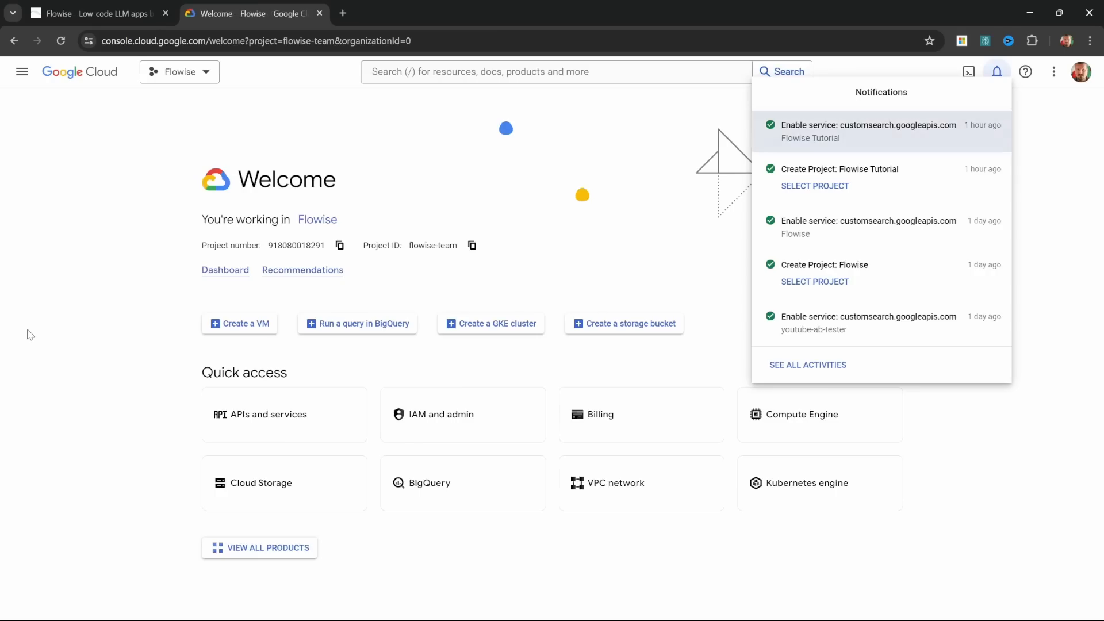
left_click(212, 73)
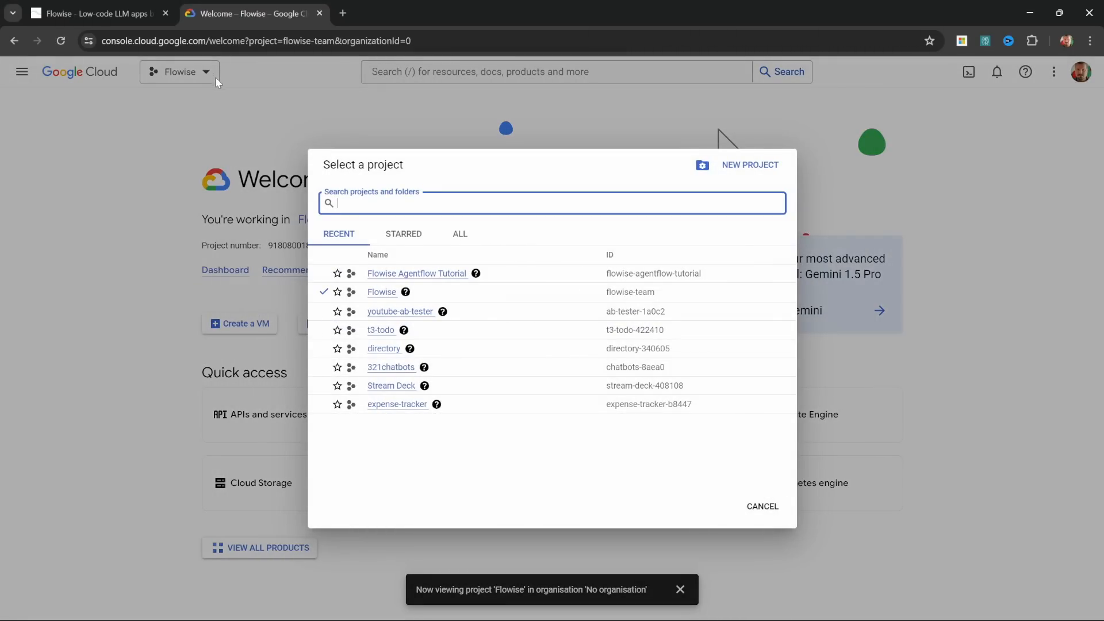
left_click(428, 275)
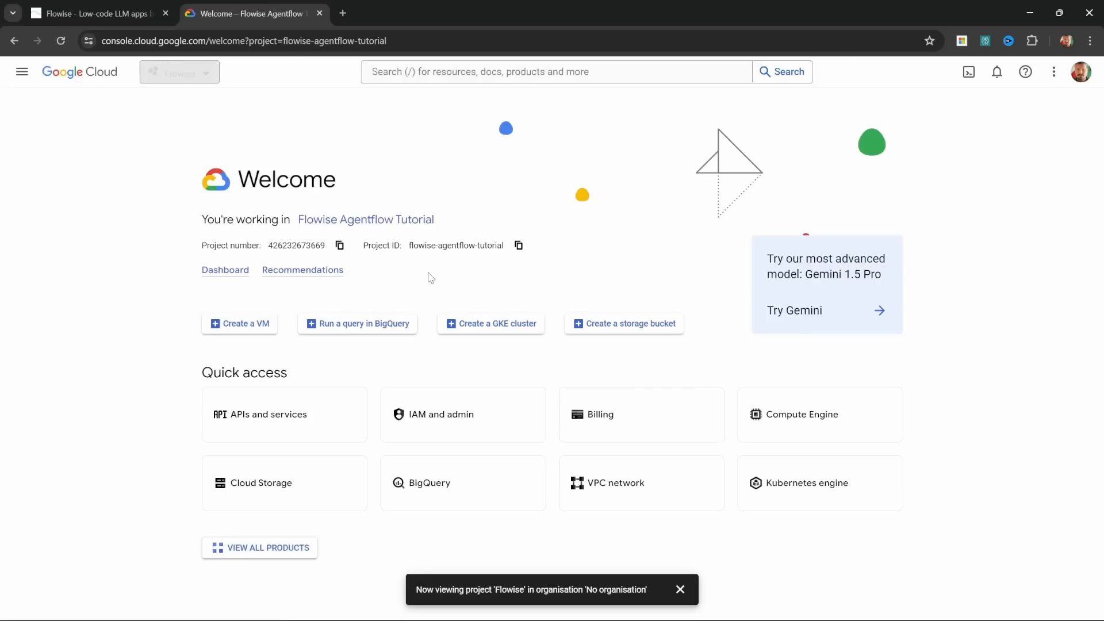
Find the Custom Search API by searching the project's API Library for "custom search api", and enable it.
left_click(22, 74)
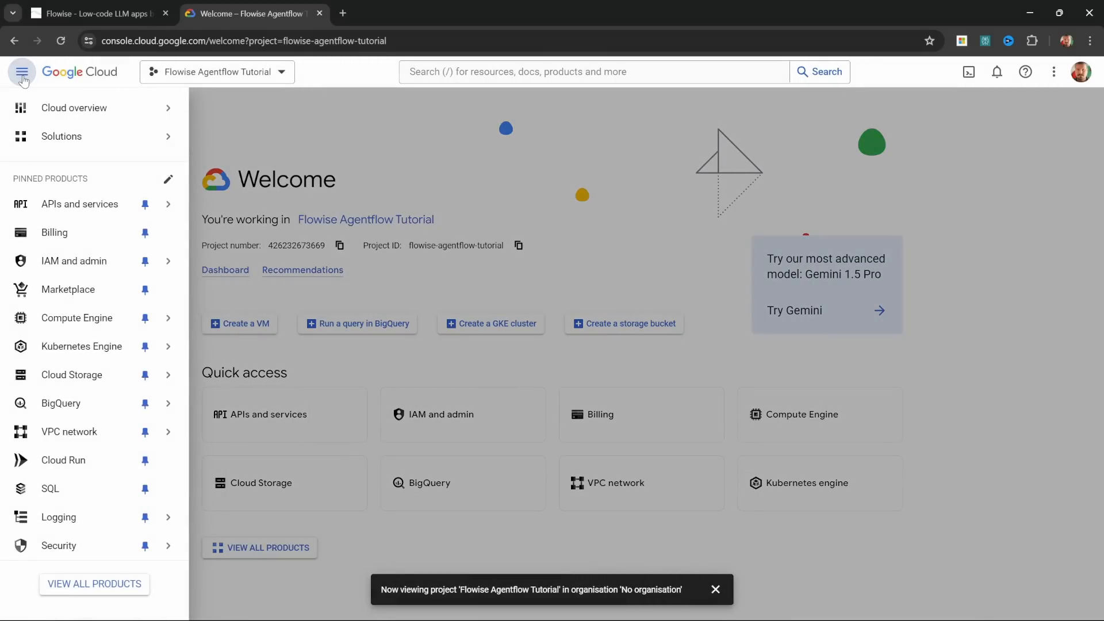
mouse_move(79, 208)
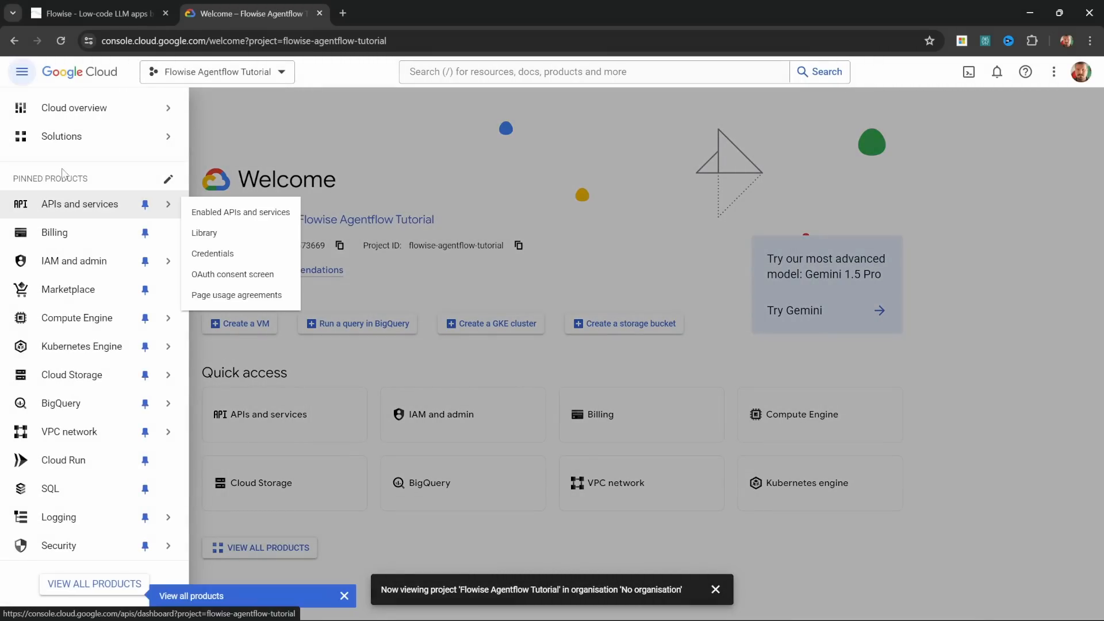
left_click(98, 211)
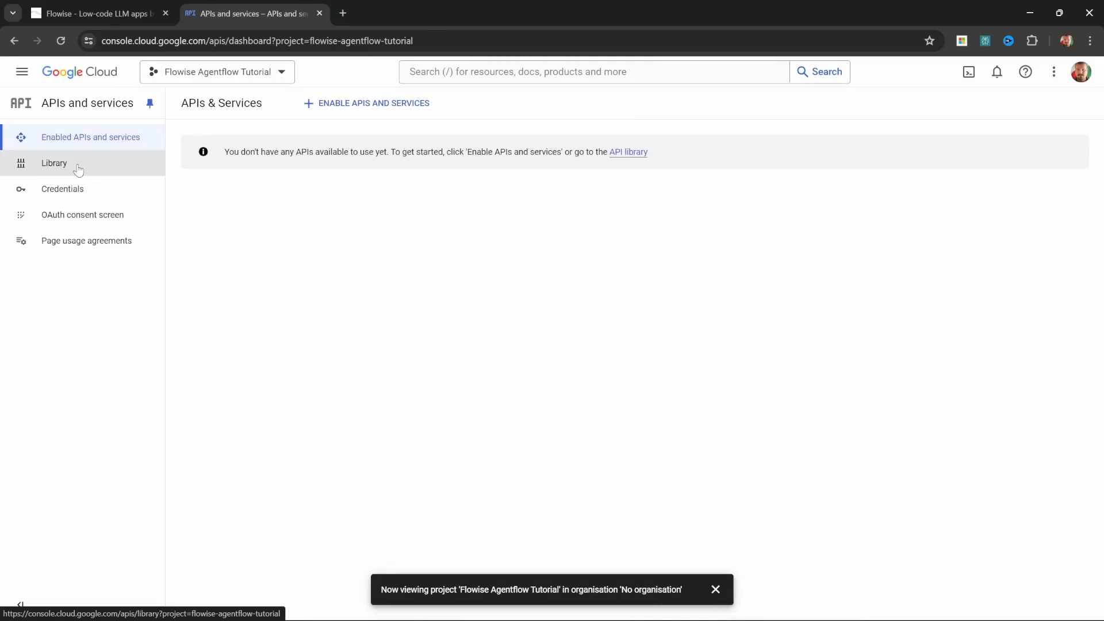
left_click(51, 165)
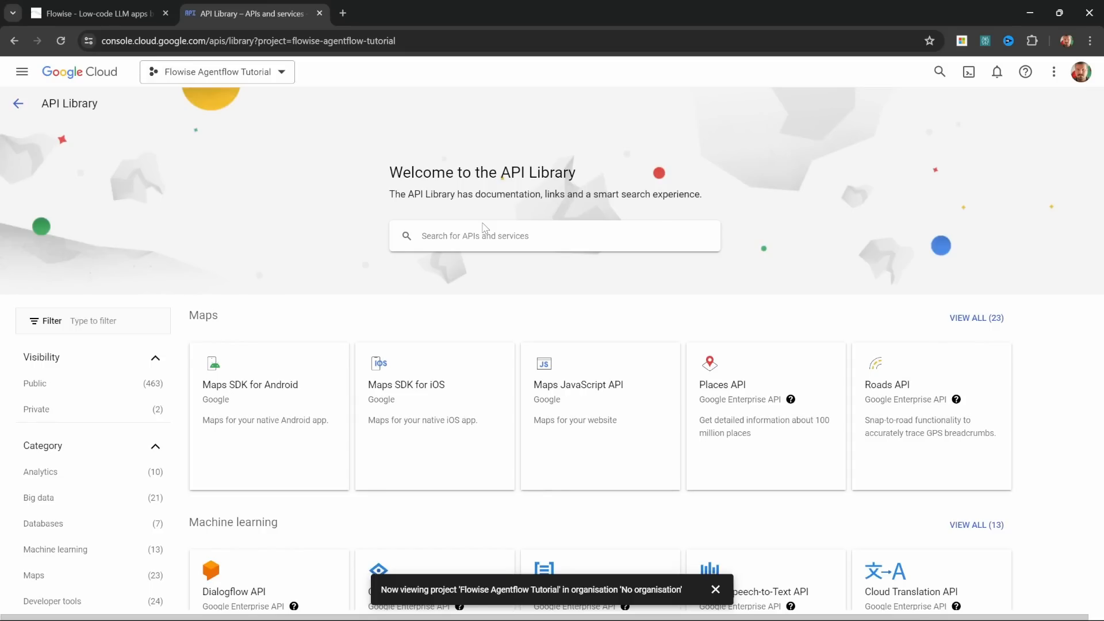
type("custom")
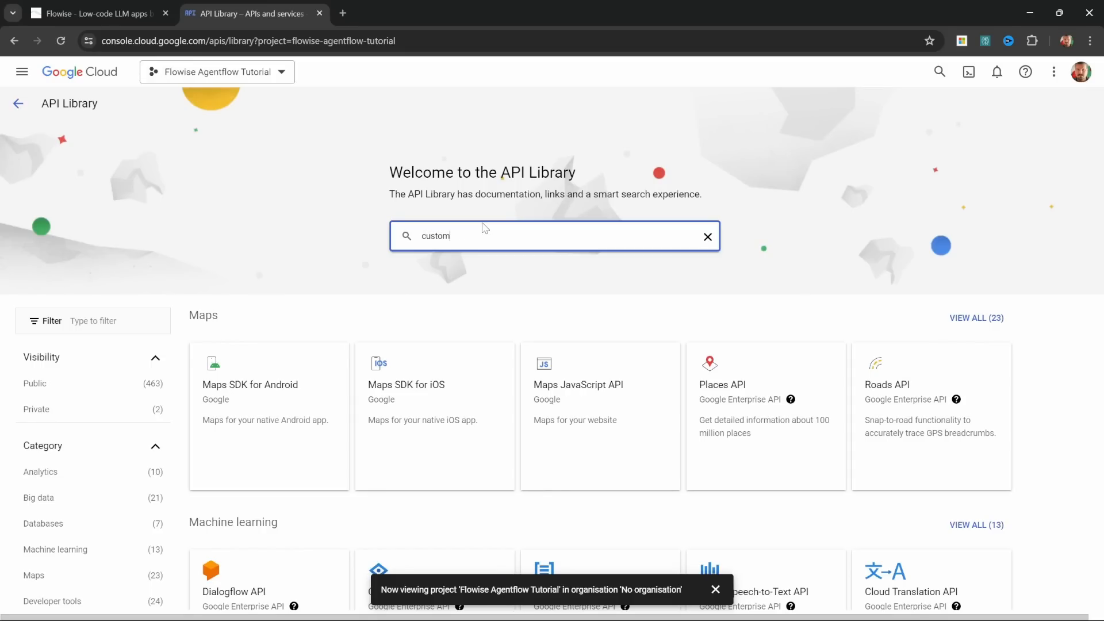
type(" search")
key("Down")
key("Return")
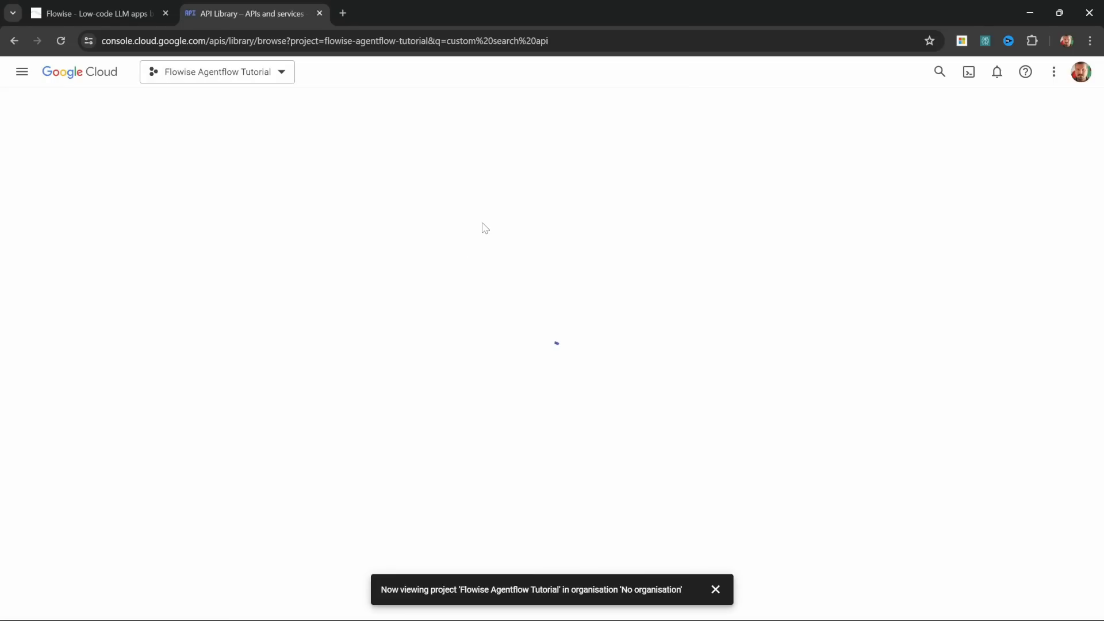
left_click(320, 234)
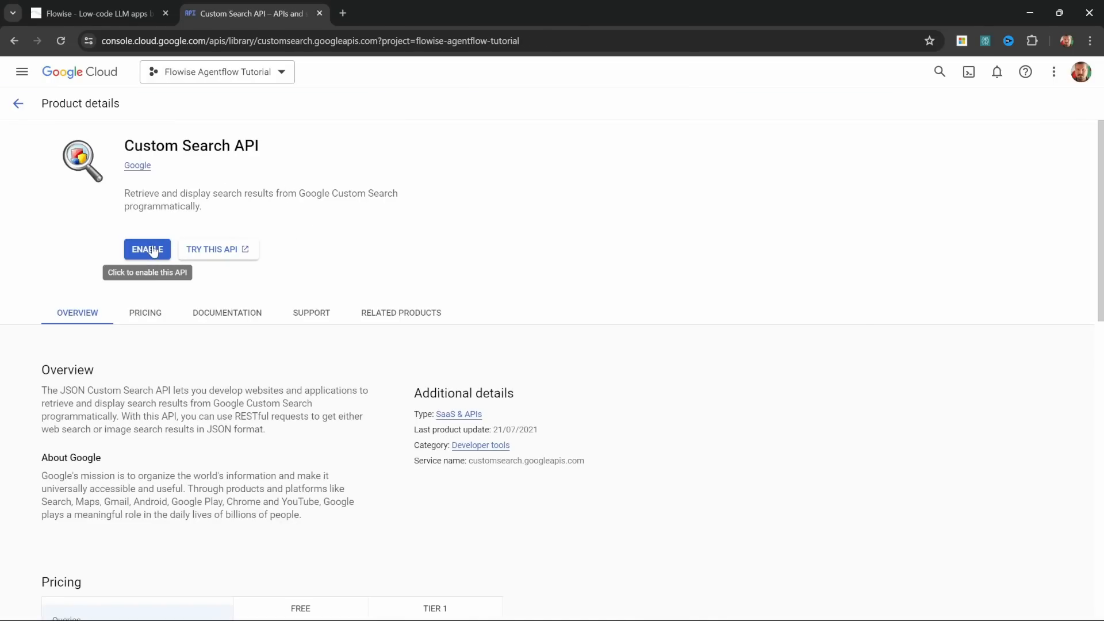
left_click(152, 250)
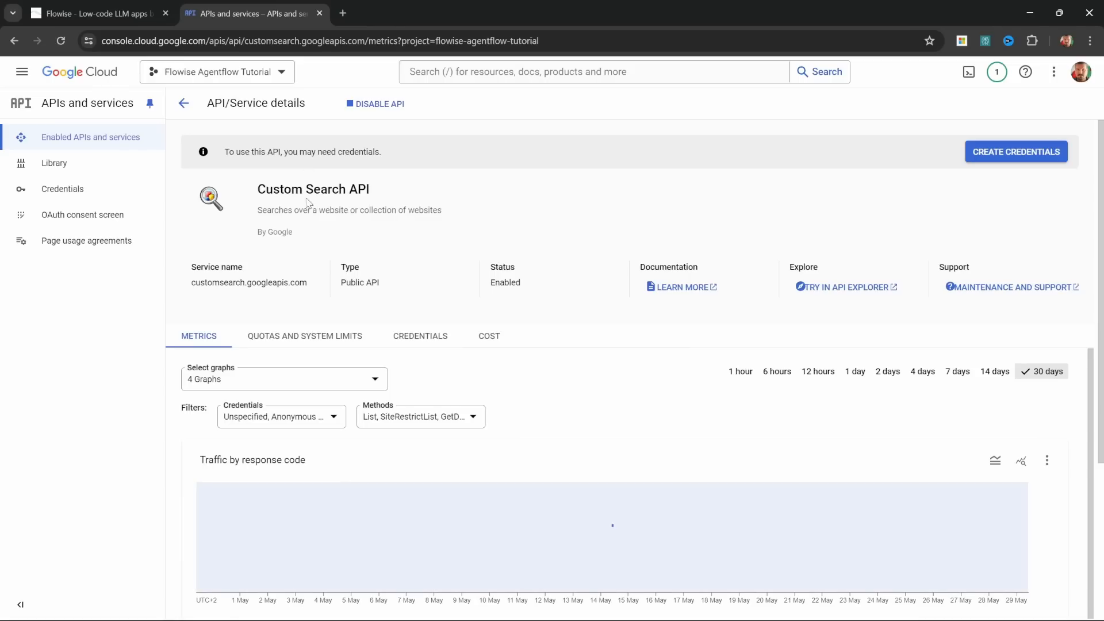
Create an API key credential for the Flowise Agentflow Tutorial project and copy the key.
left_click(63, 191)
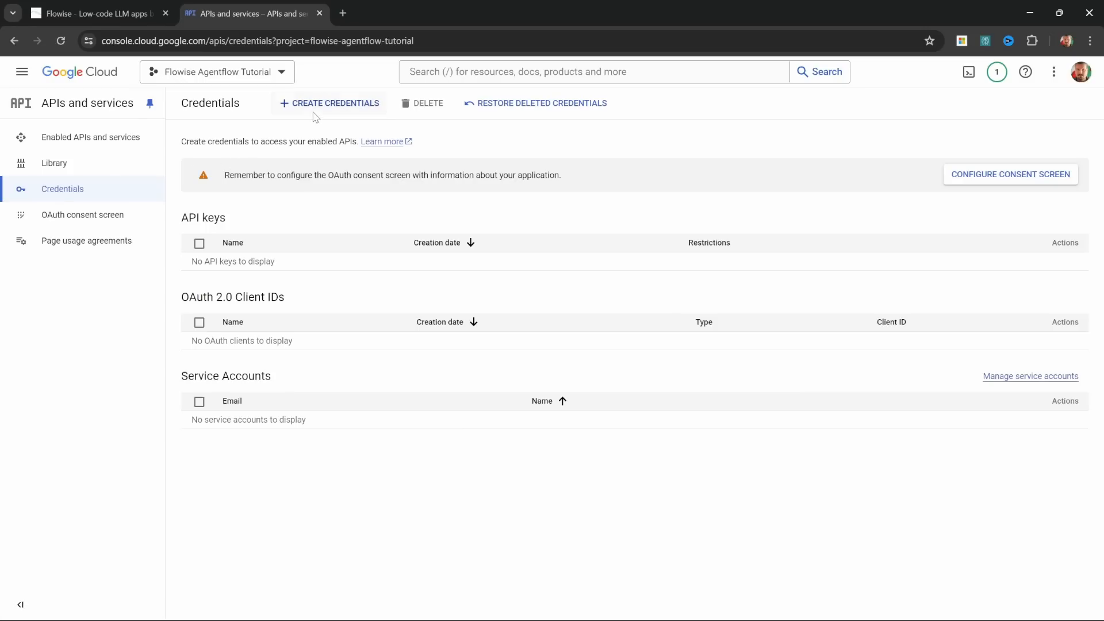
left_click(323, 109)
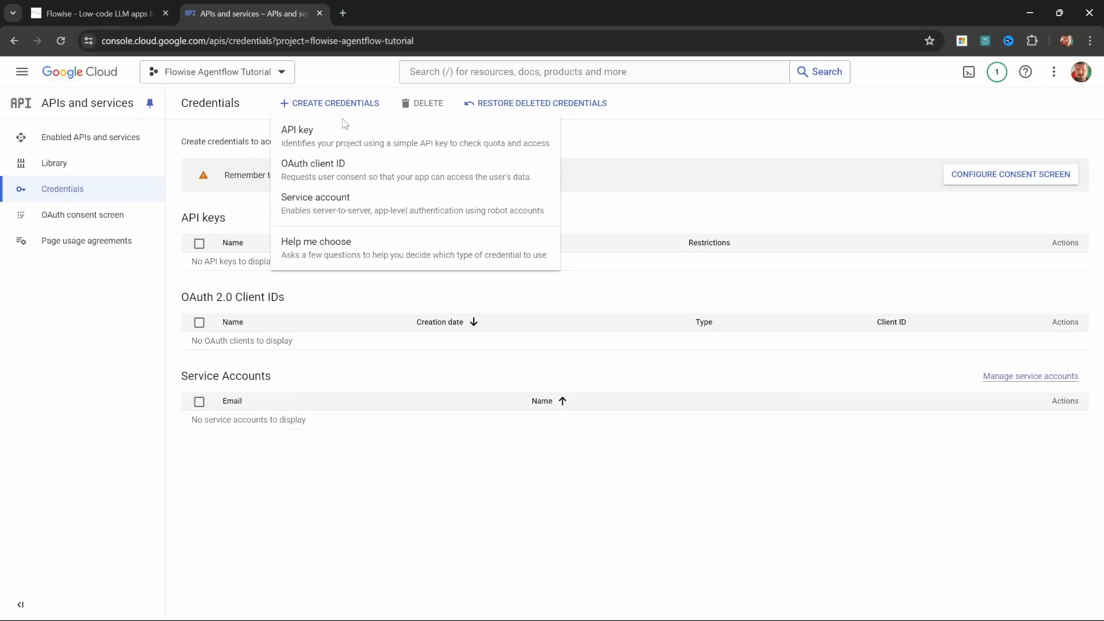
left_click(305, 140)
left_click(705, 327)
Switch back to Flowise and paste the copied key as the credential's Google Custom Search API key.
left_click(104, 13)
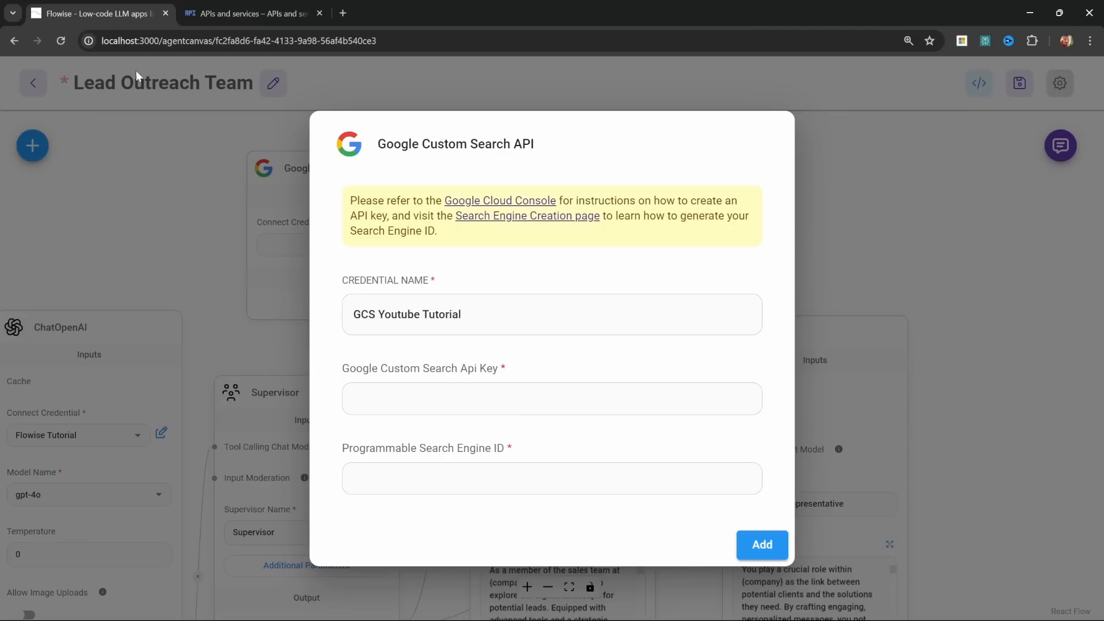
left_click(427, 396)
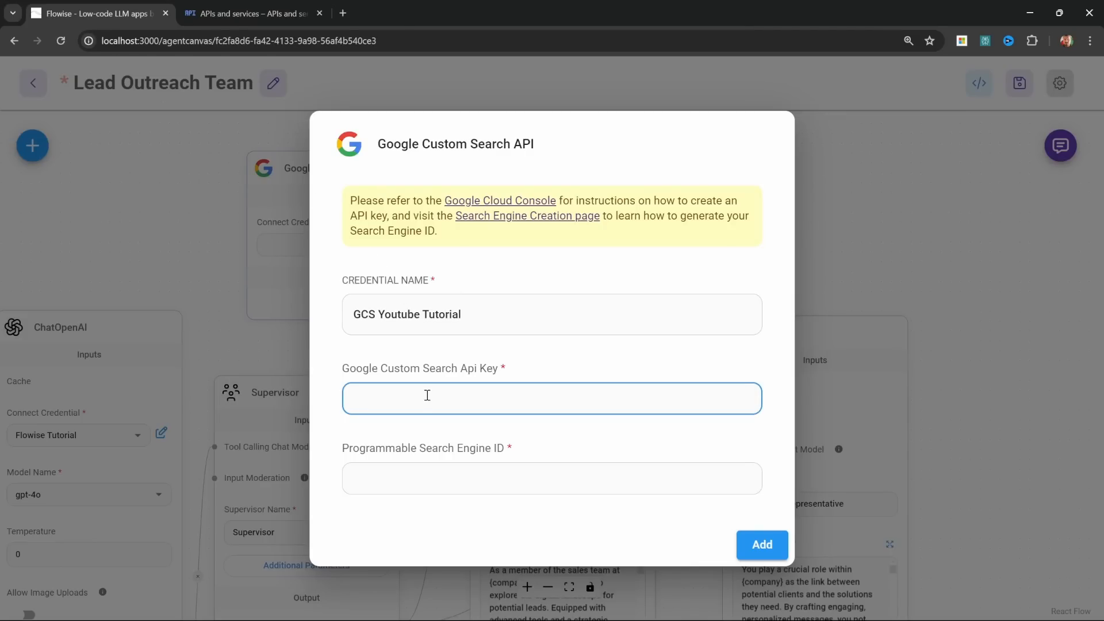
key("ctrl+v")
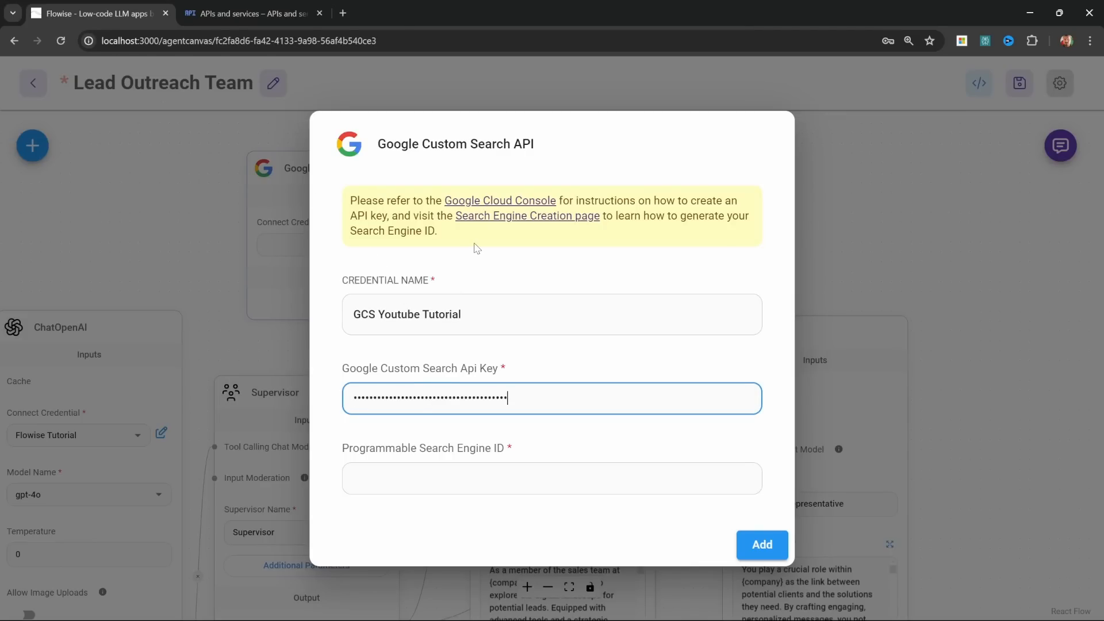
Open the Search Engine Creation page and create a search engine named "Flowise Agentflows" that searches the entire web with SafeSearch on.
left_click(504, 464)
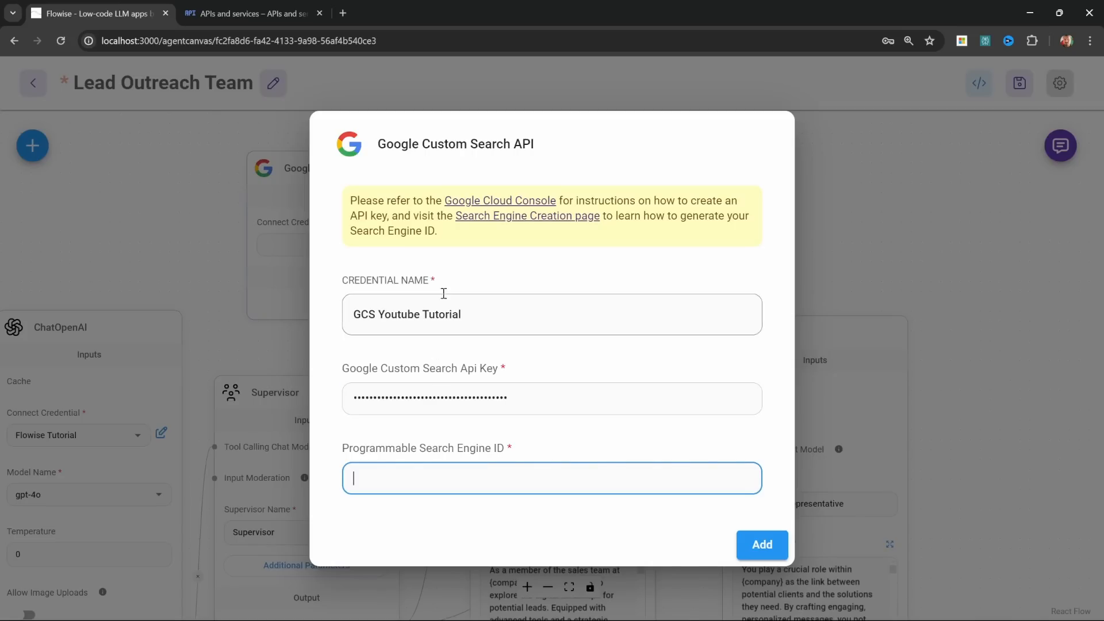
left_click(528, 216)
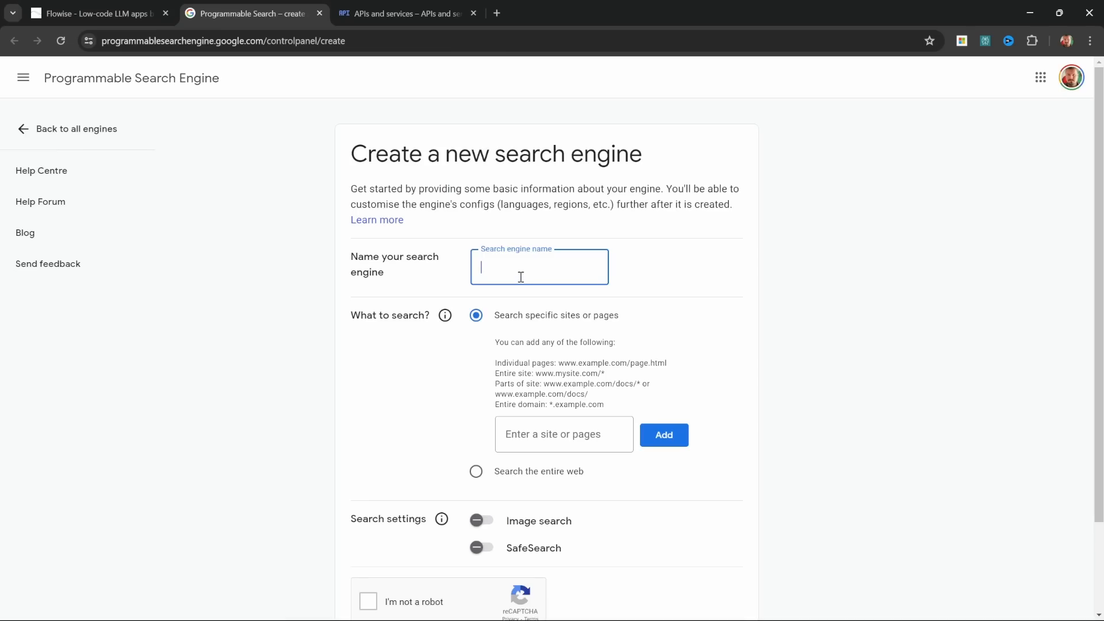
key("ctrl+v")
key("Tab")
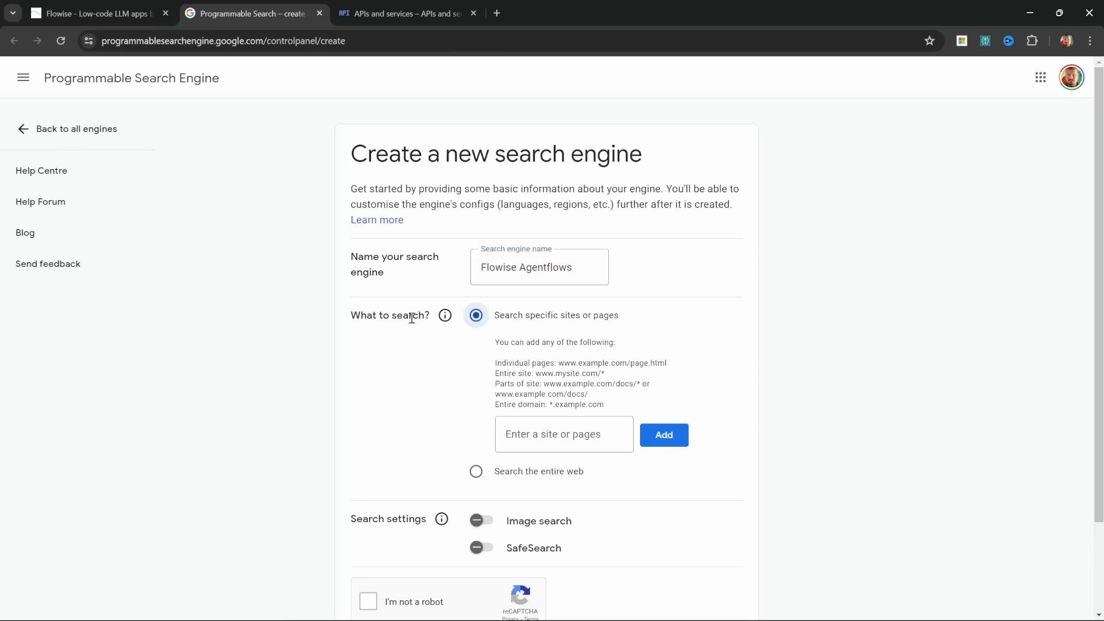
left_click(482, 469)
scroll(362, 413, "down", 2)
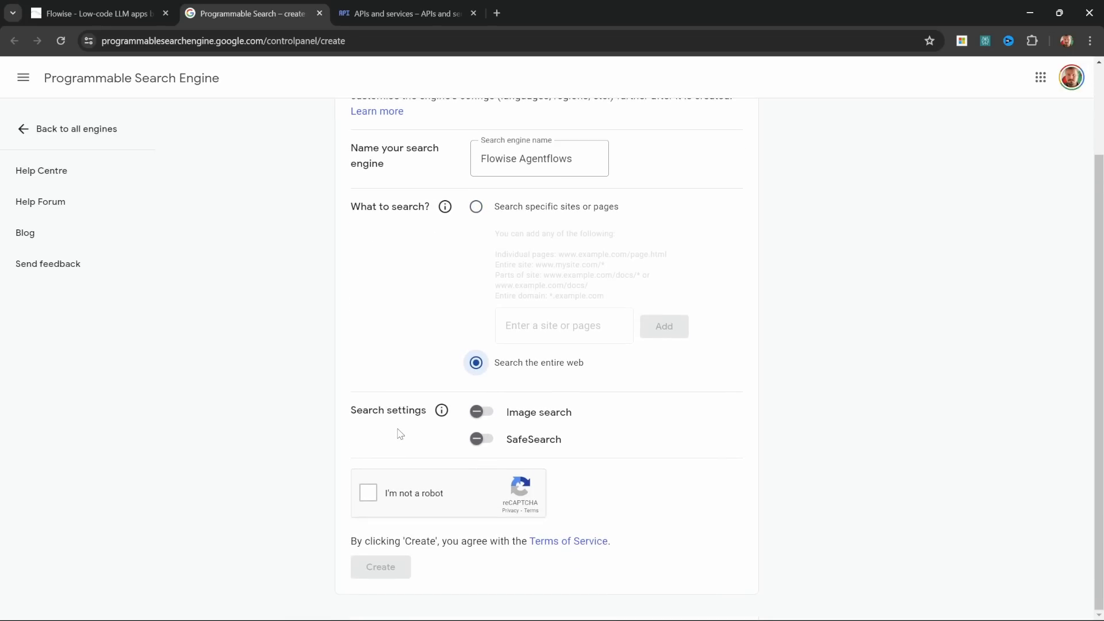
left_click(477, 441)
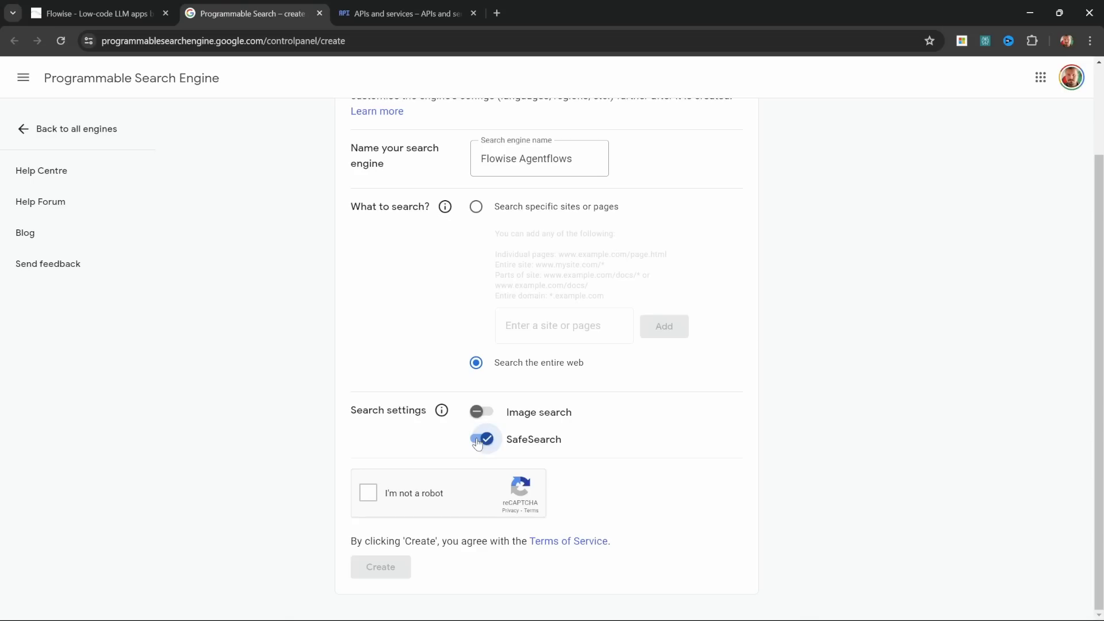
left_click(373, 498)
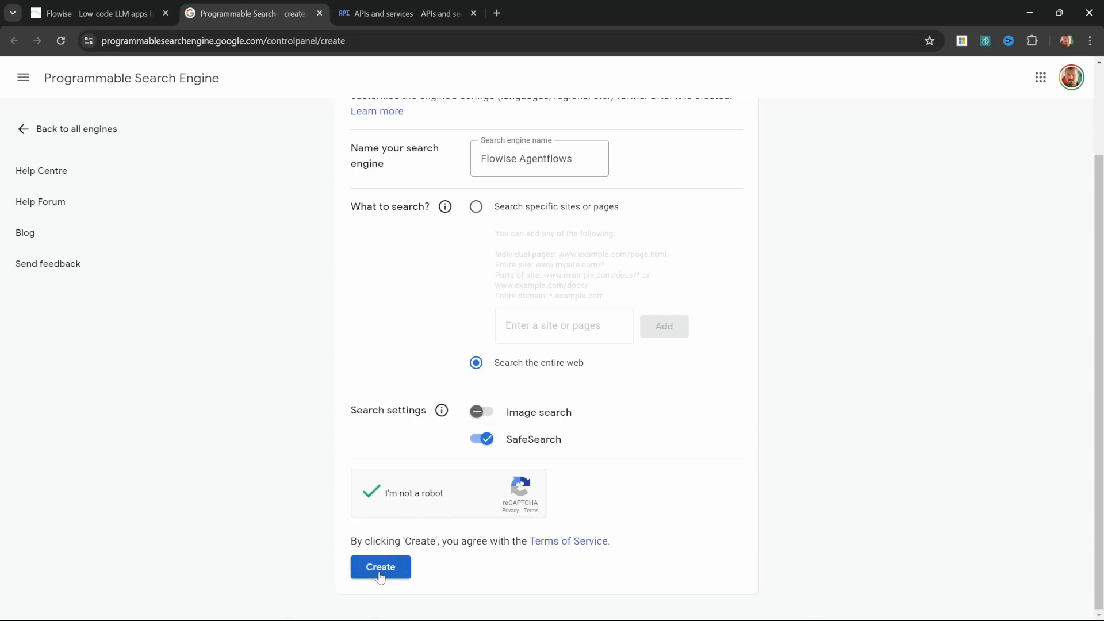
left_click(379, 574)
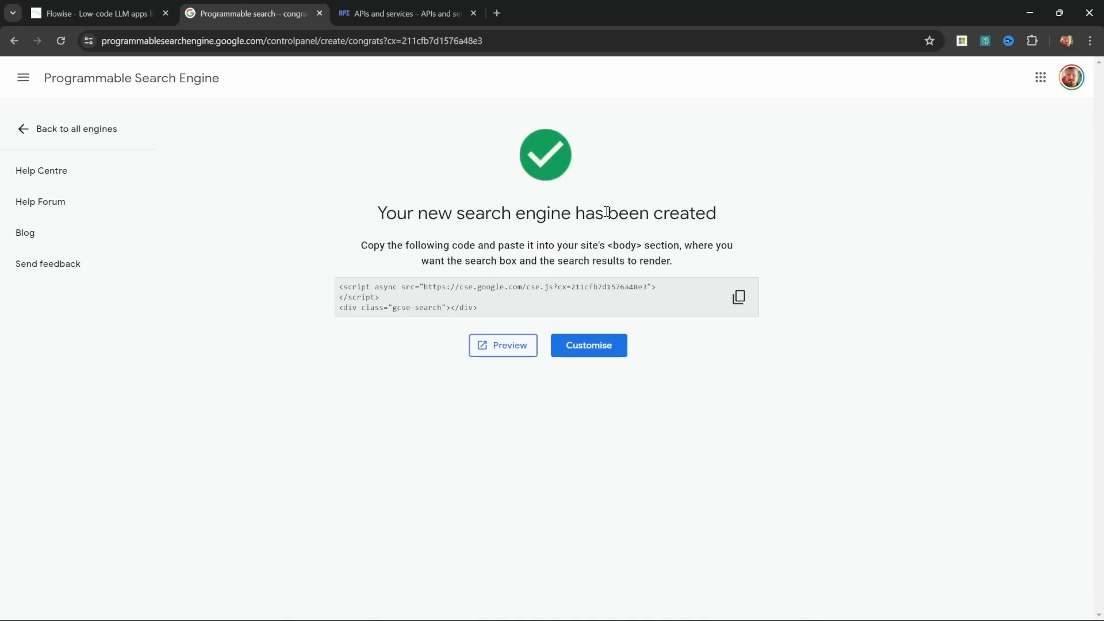
Open the Flowise Agentflows engine from the list of all search engines and copy its search engine ID.
left_click(29, 135)
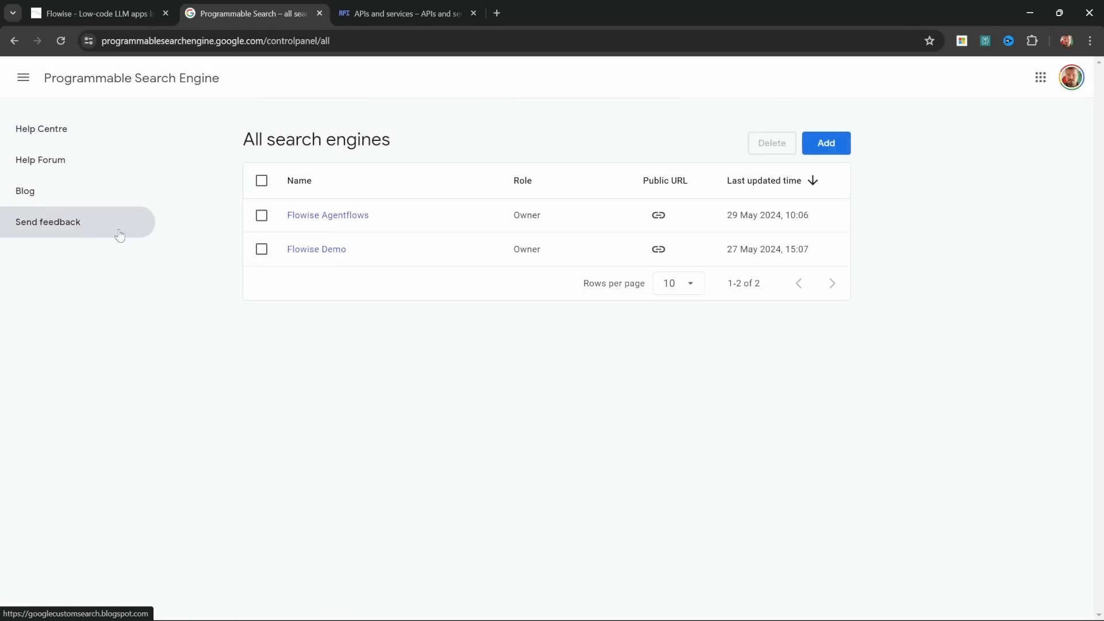
left_click(349, 217)
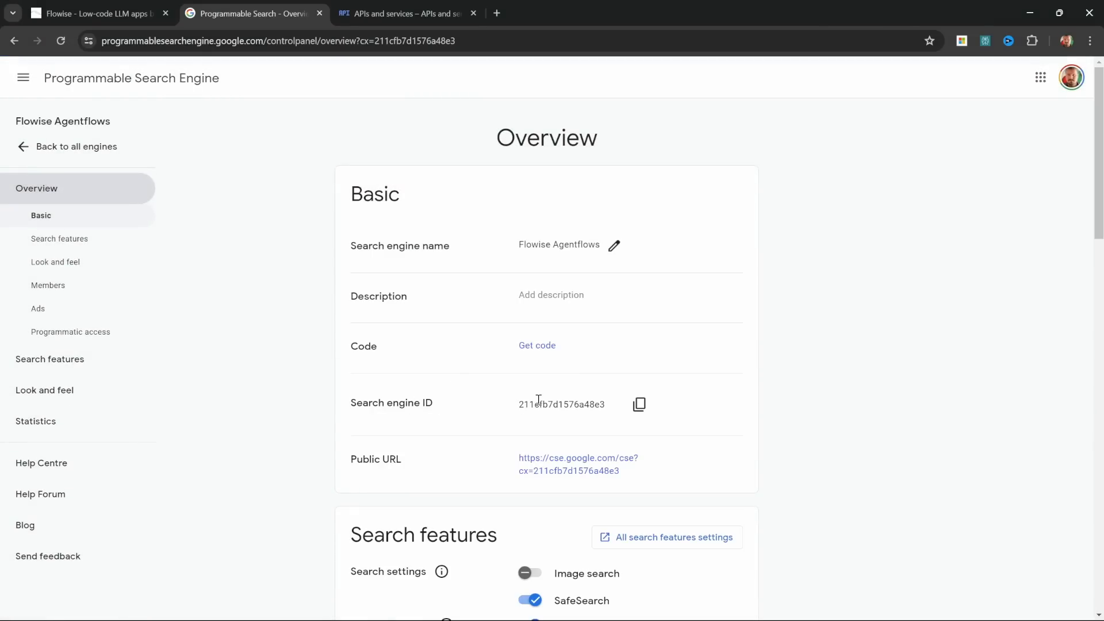
left_click(640, 408)
Switch back to Flowise, paste the copied ID as the Programmable Search Engine ID and add the credential.
key("ctrl+1")
left_click(453, 478)
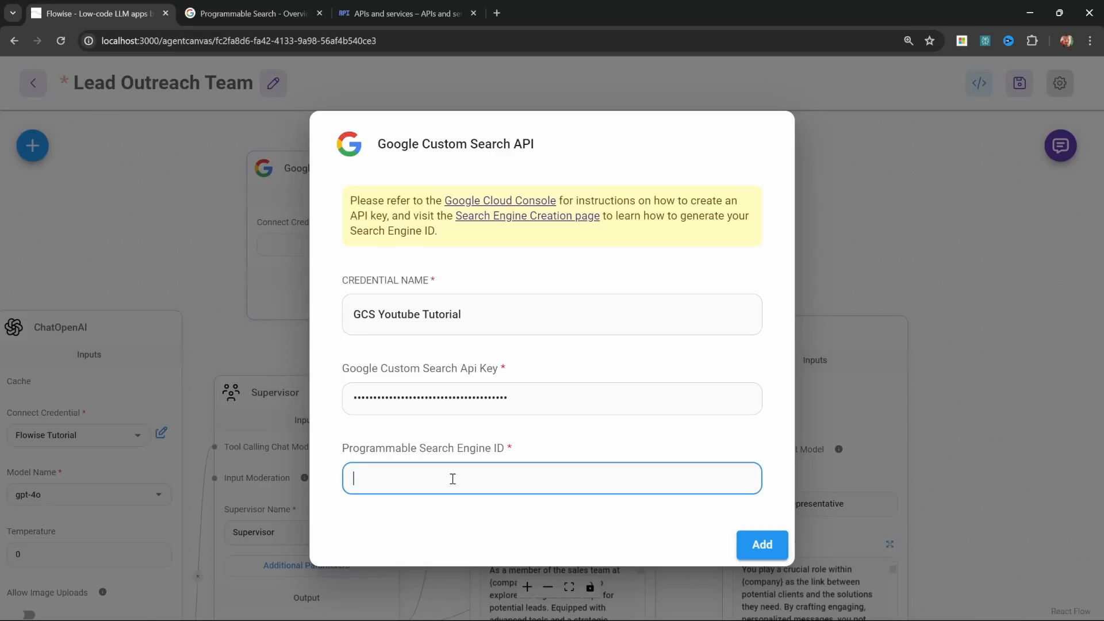
key("ctrl+v")
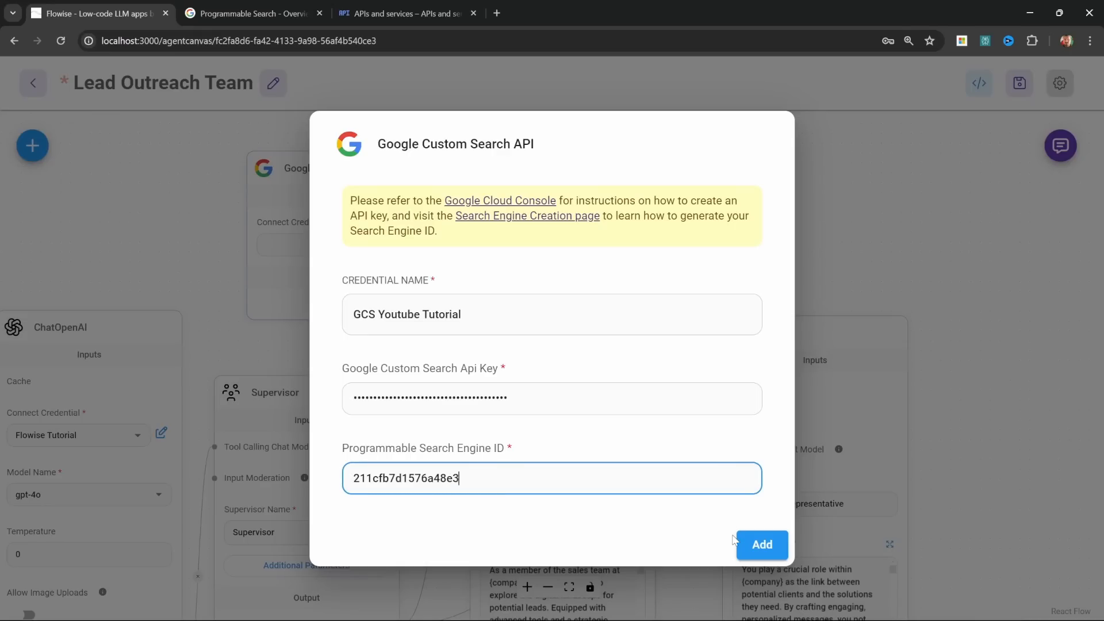
left_click(764, 544)
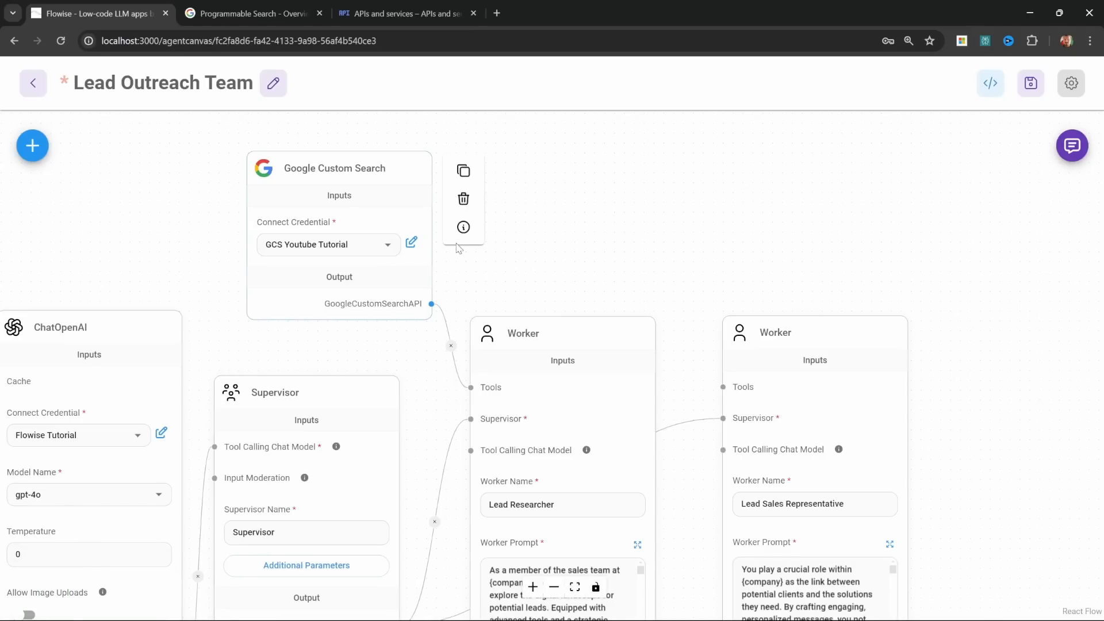
Save the Lead Outreach Team agentflow and run it in a cleared chat with the message "Go!".
left_click(1035, 81)
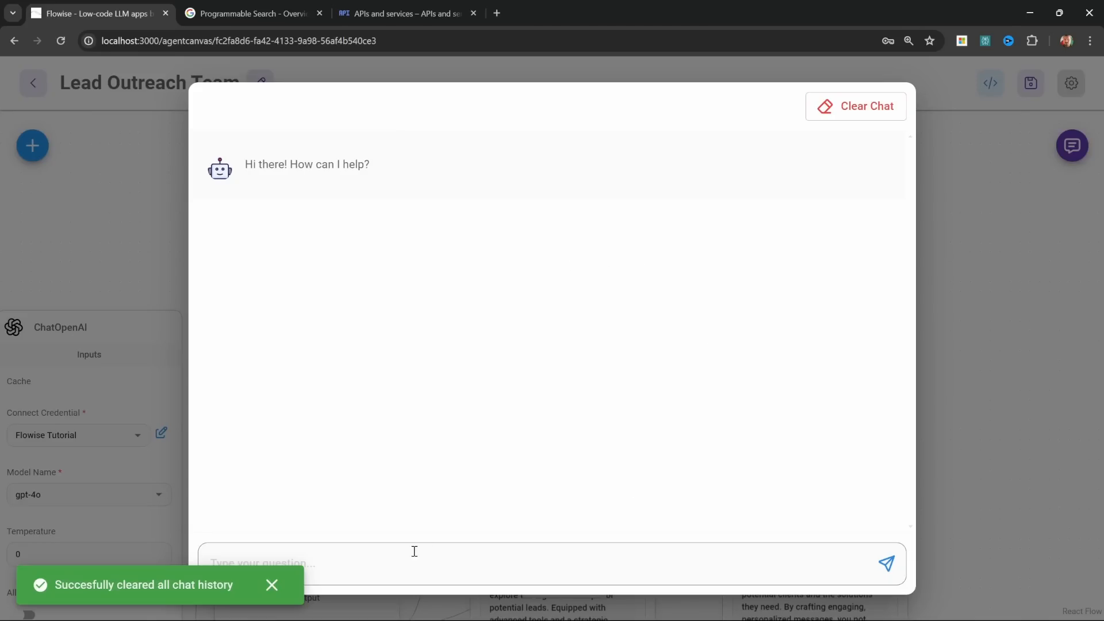
left_click(414, 563)
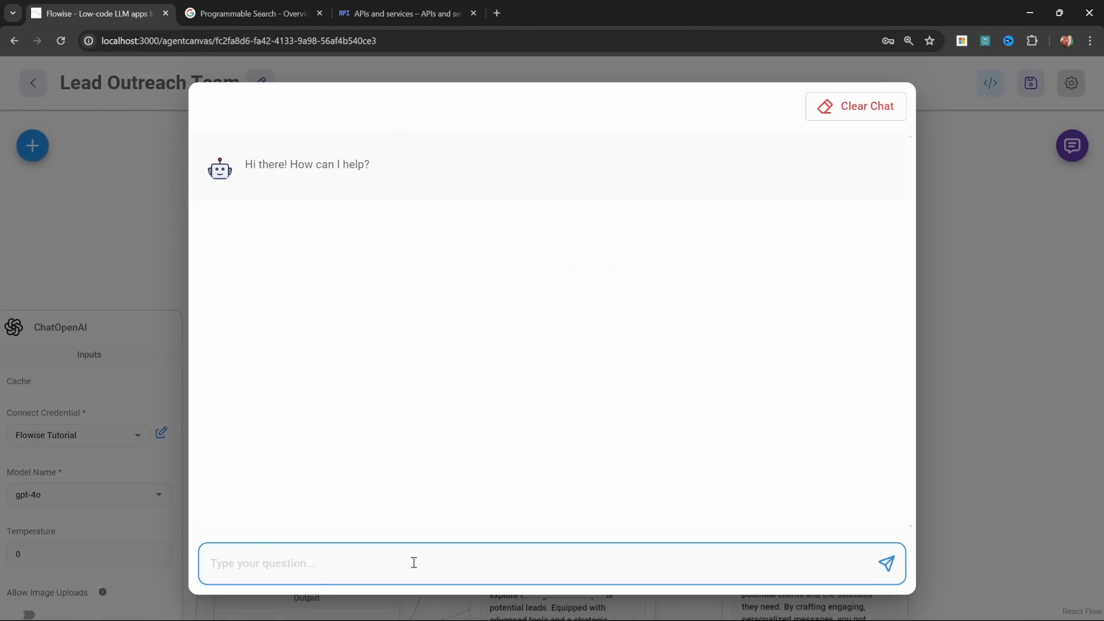
type("Go!")
key("Return")
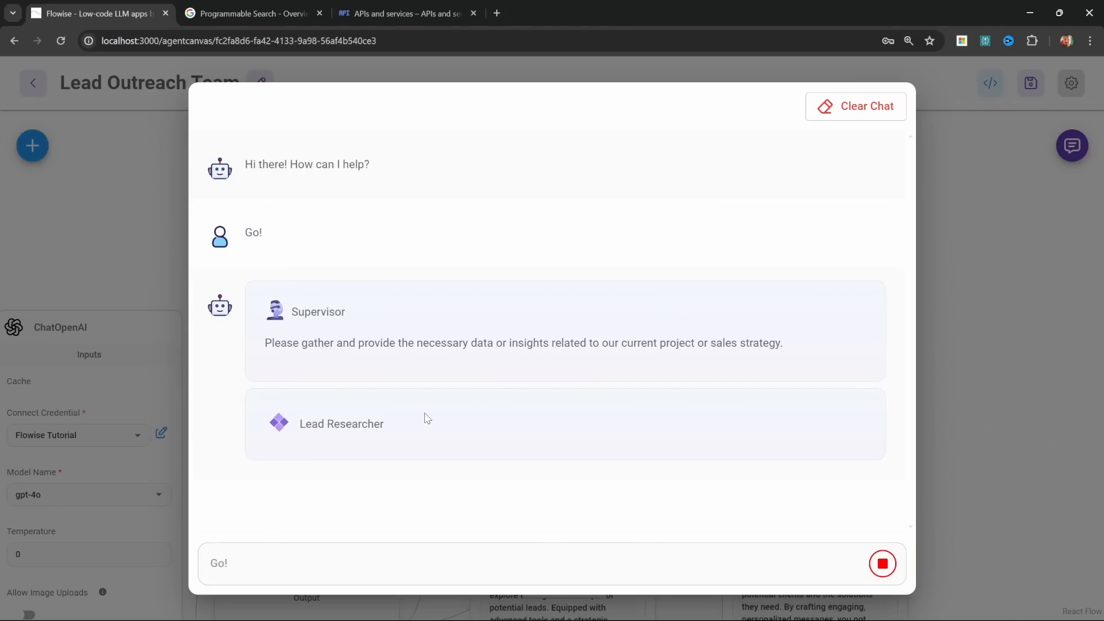
Examine the Lead Researcher's google-custom-search calls, their inputs and outputs, and its report on Langchain in the chat response.
left_click_drag(910, 511, 908, 173)
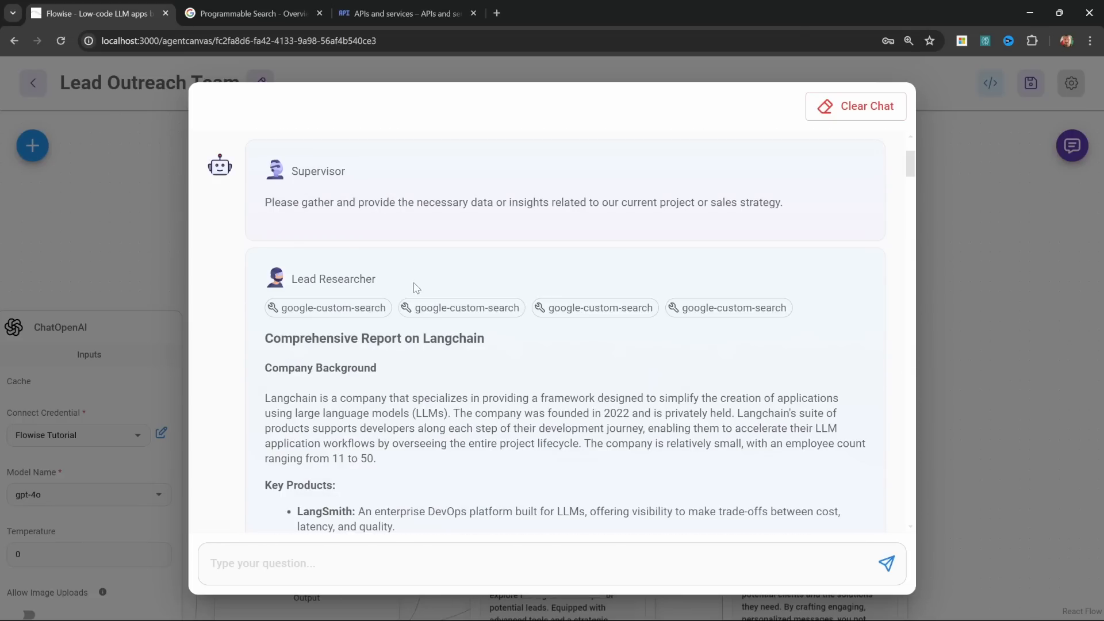
left_click_drag(377, 280, 291, 280)
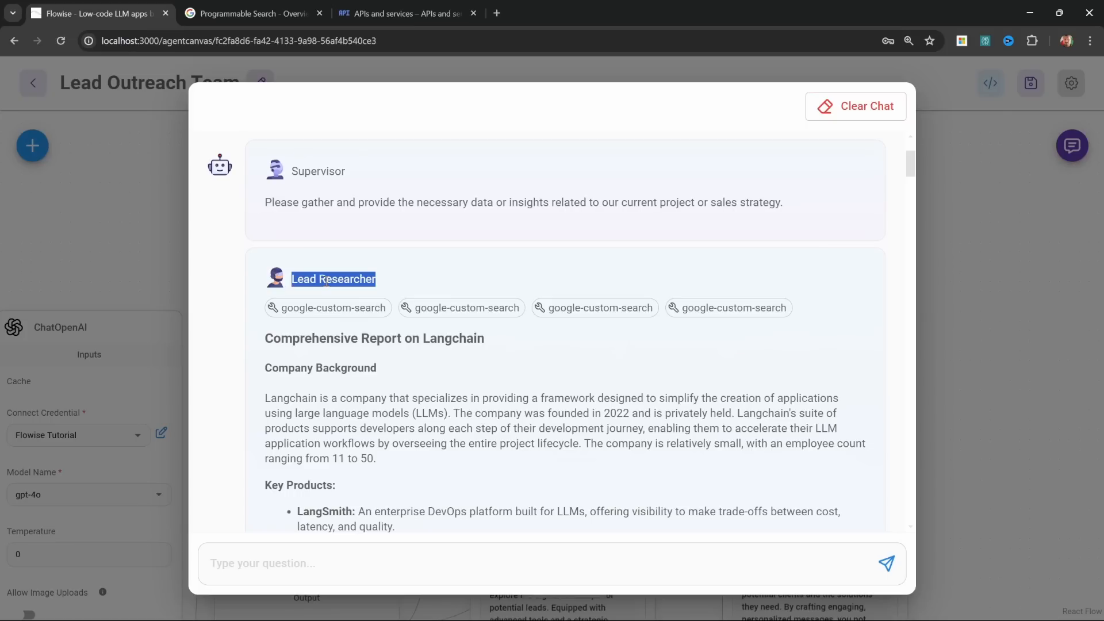
left_click(326, 282)
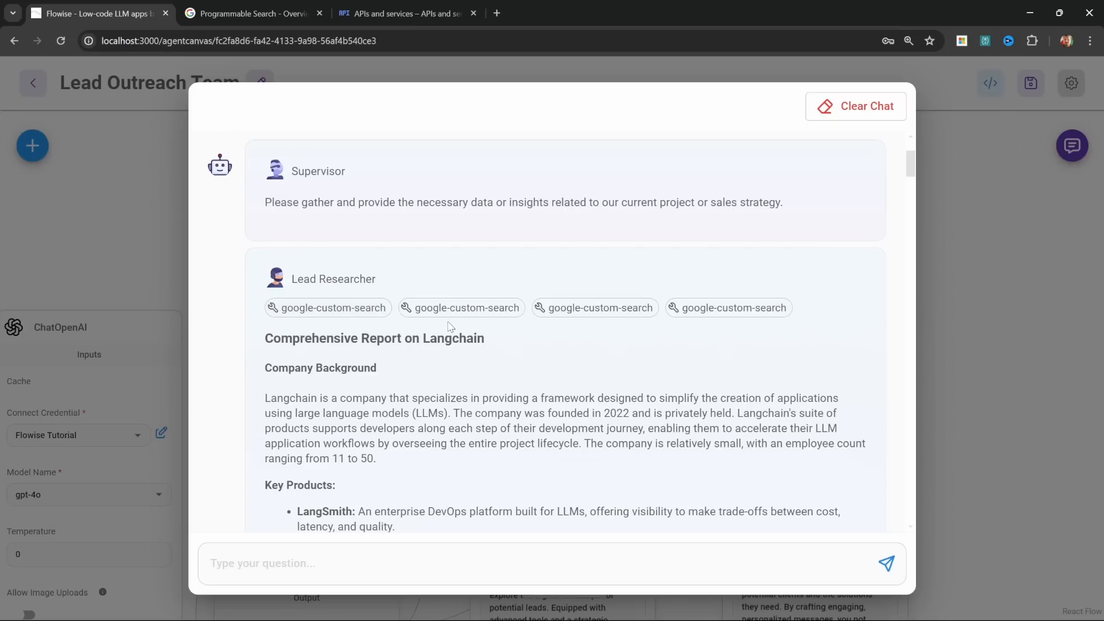
left_click(345, 309)
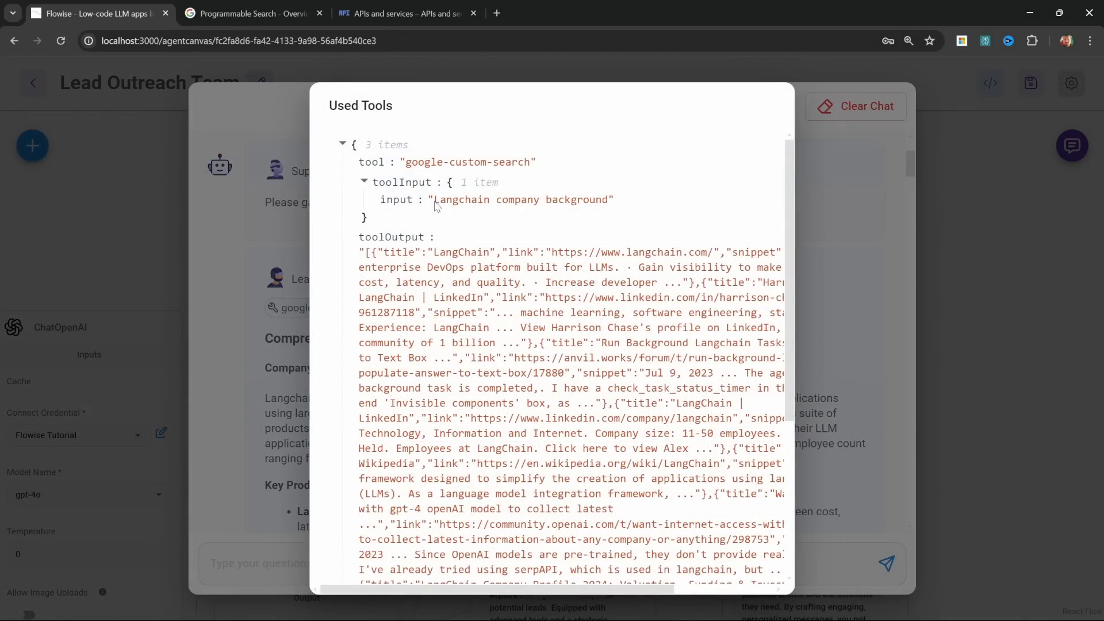
left_click_drag(436, 202, 609, 205)
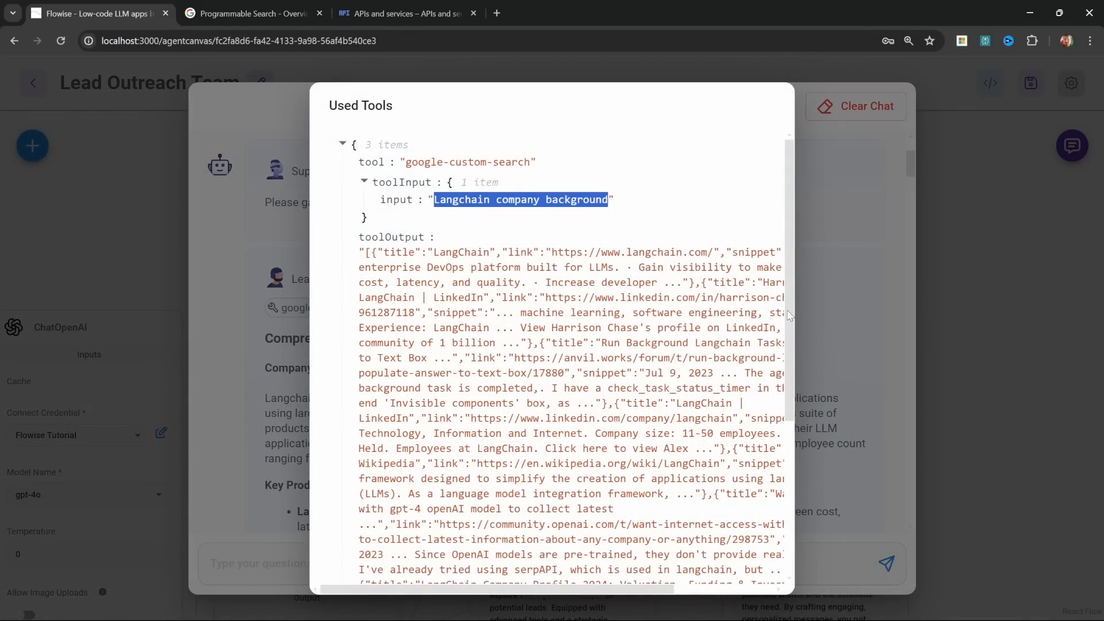
left_click(829, 296)
left_click(471, 308)
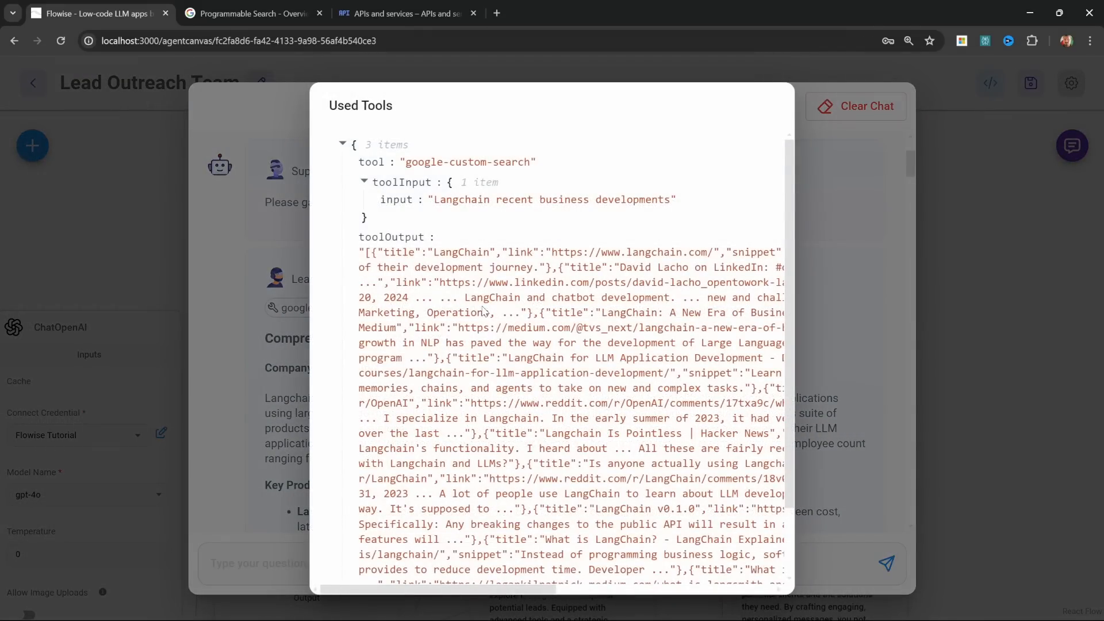
left_click(835, 240)
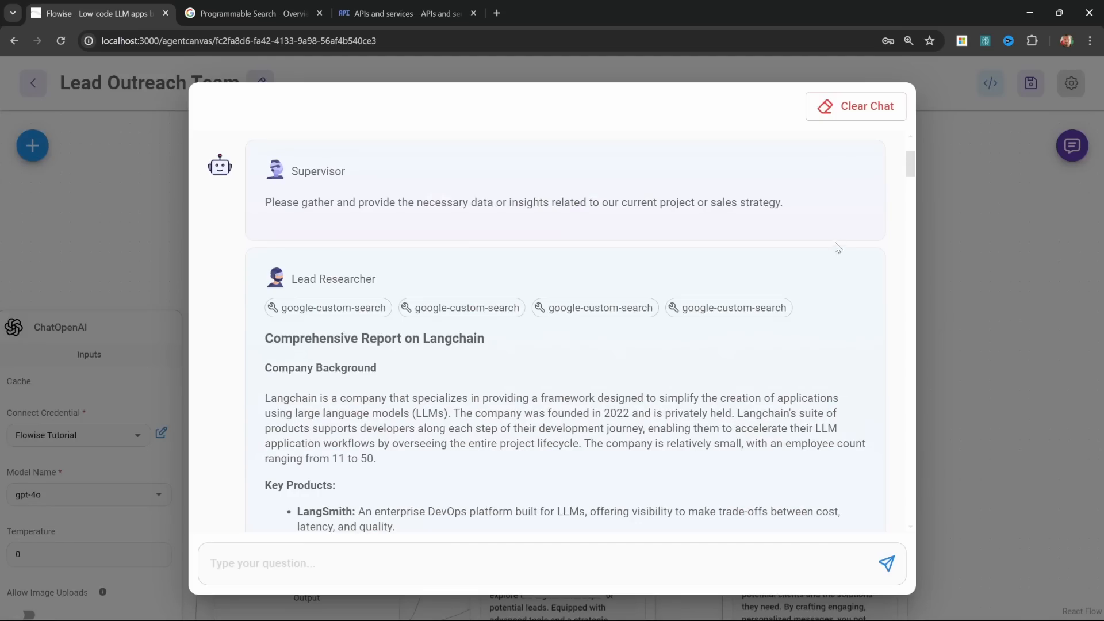
left_click(598, 308)
key("Escape")
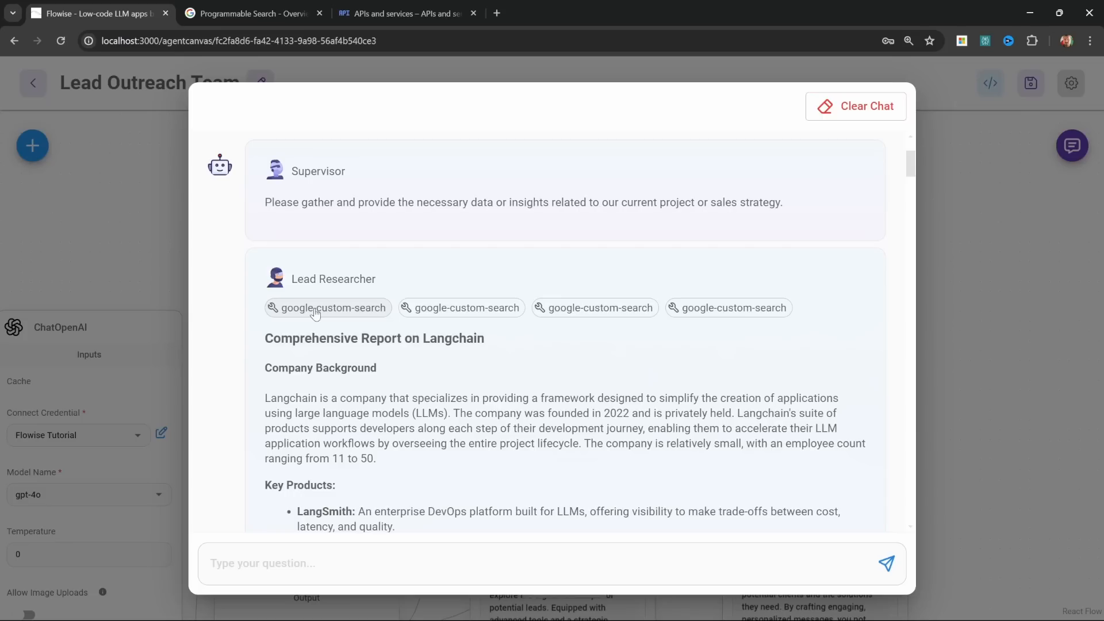
scroll(529, 369, "down", 15)
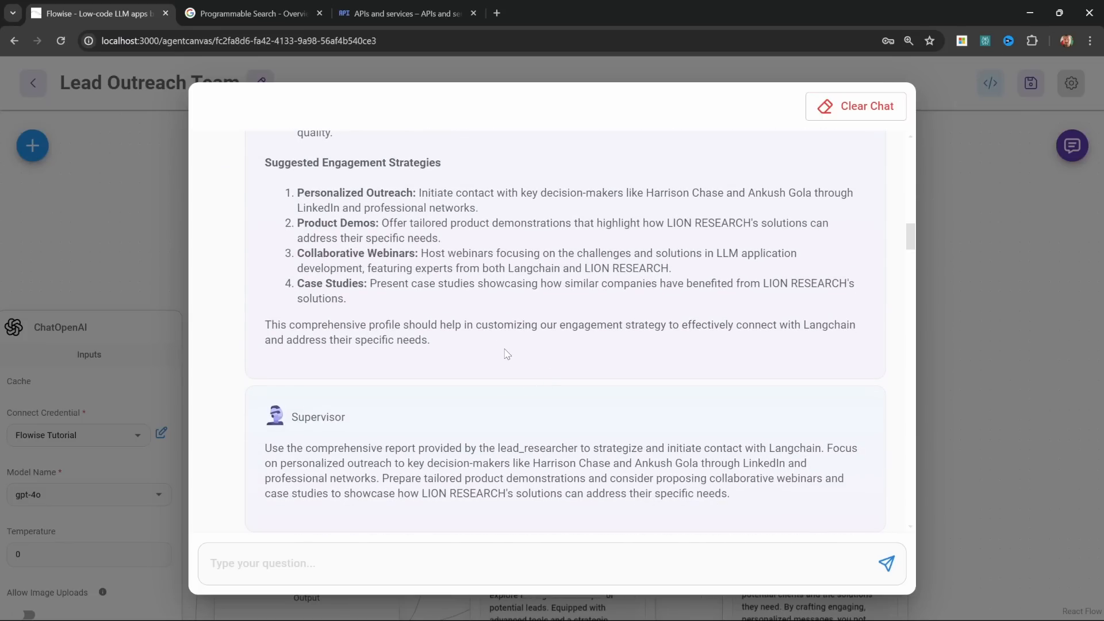
scroll(541, 360, "up", 15)
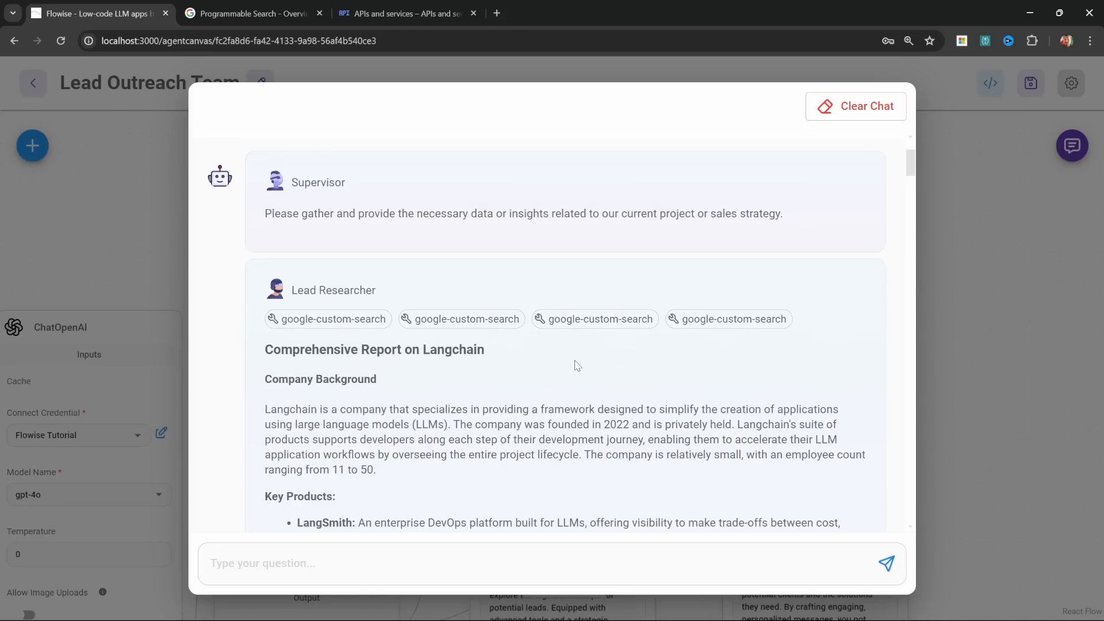
scroll(577, 365, "down", 2)
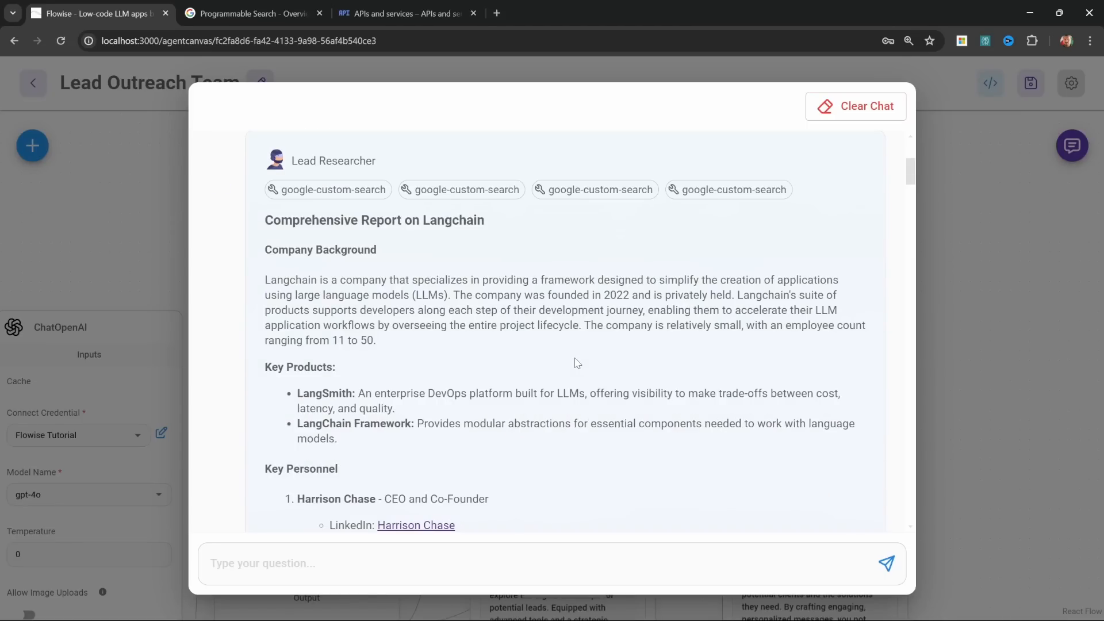